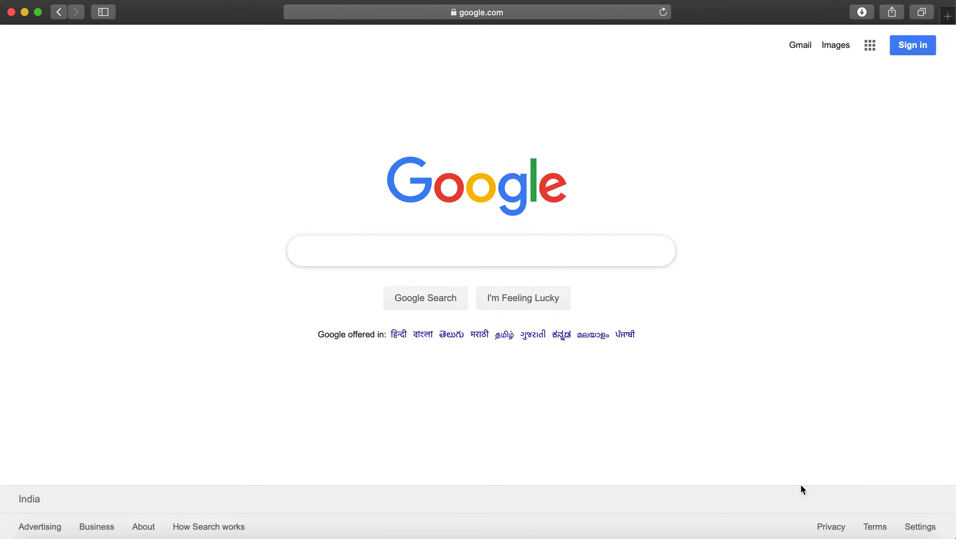
Step: Search Google for 'vfs france', replacing the initial 'french visa' query
text(french visa)
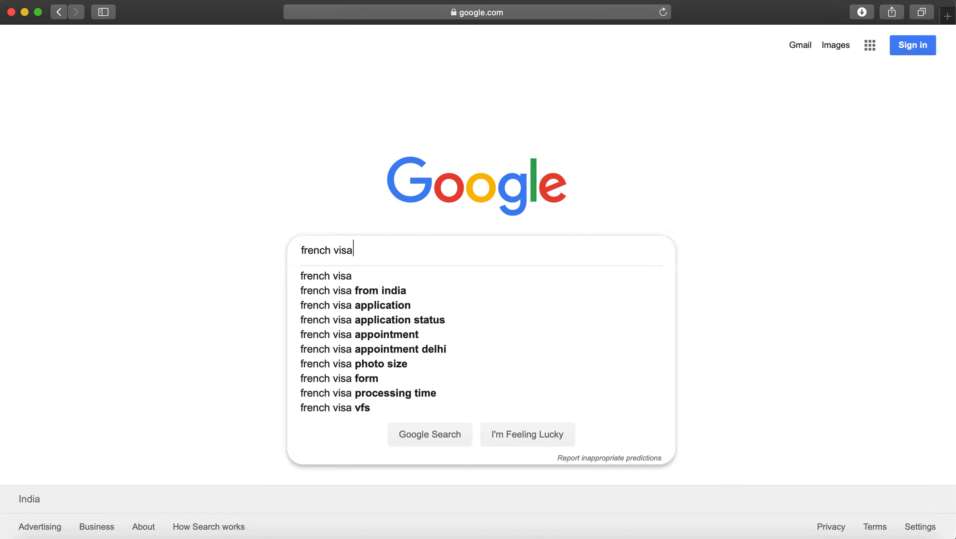
key(super+a)
text(vfs f)
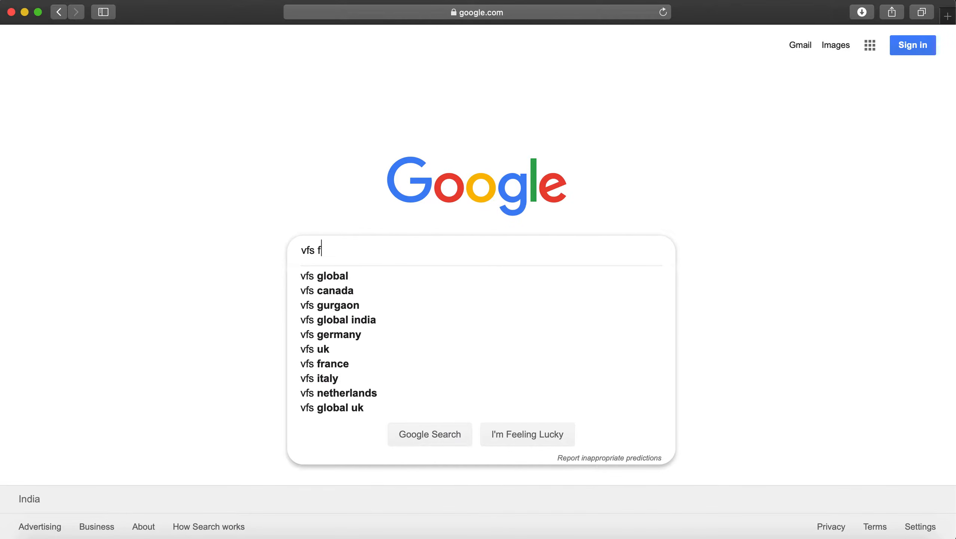
text(rance)
key(Return)
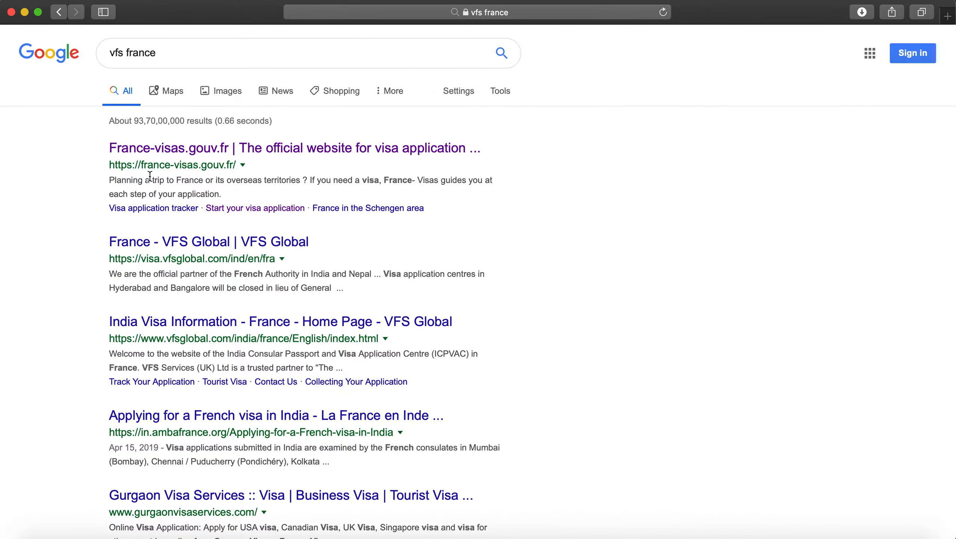
Step: Open the official France-Visas site and go to '2. Start your visa application'
click(146, 151)
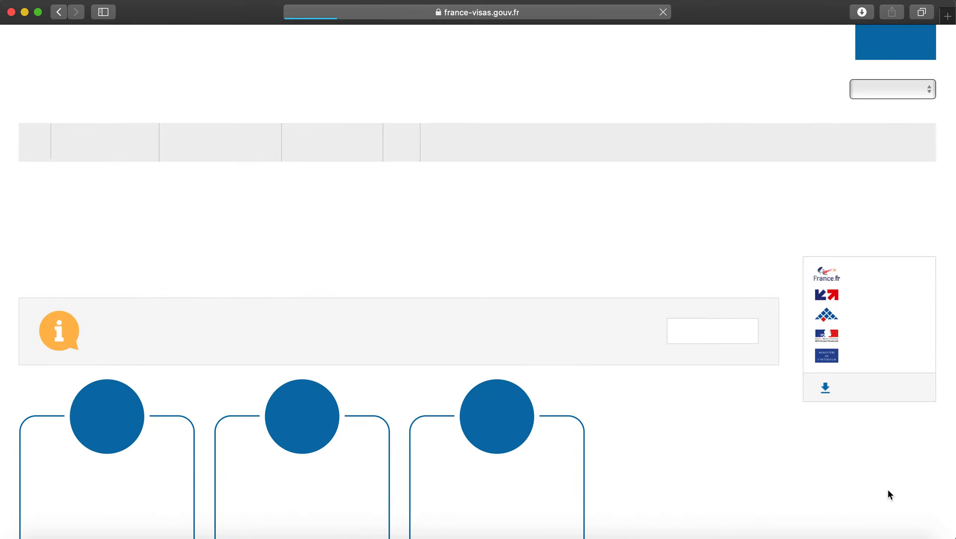
scroll(638, 422, down, 5)
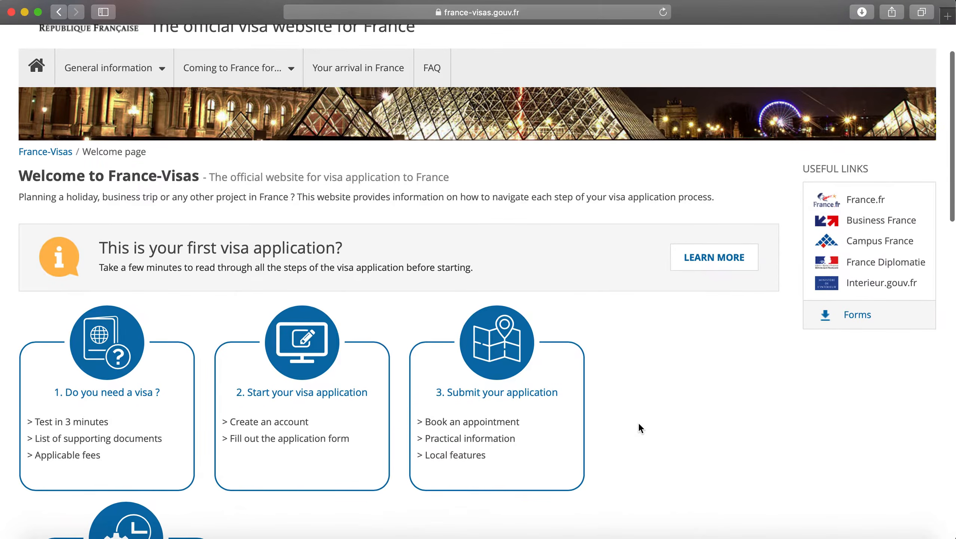
scroll(638, 422, down, 2)
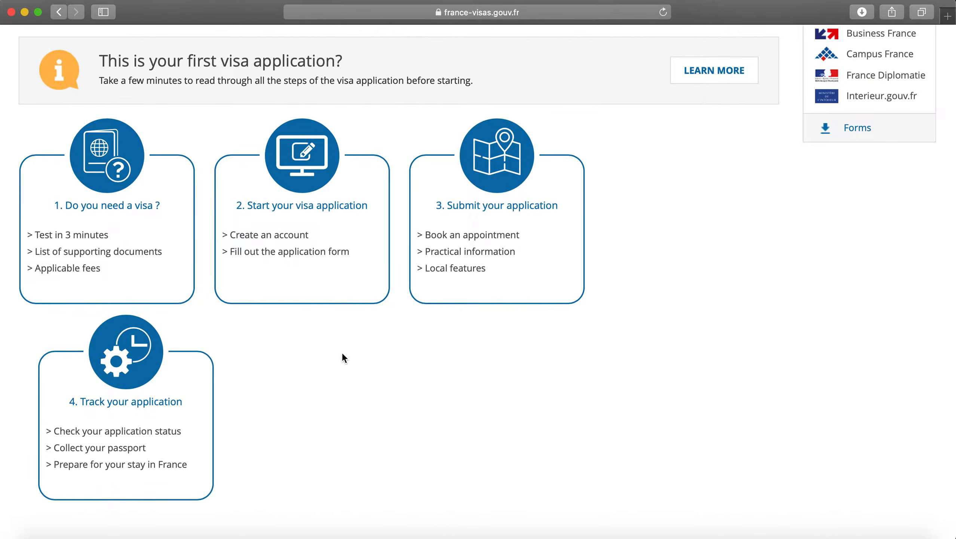
click(323, 227)
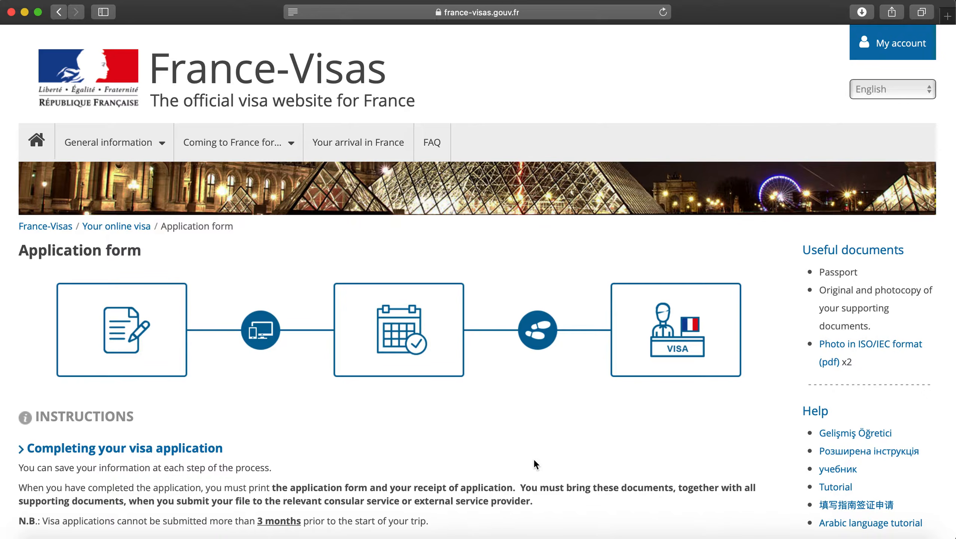
Step: Scroll to 'Starting the process' and choose 'Access the visa application'
scroll(533, 458, down, 3)
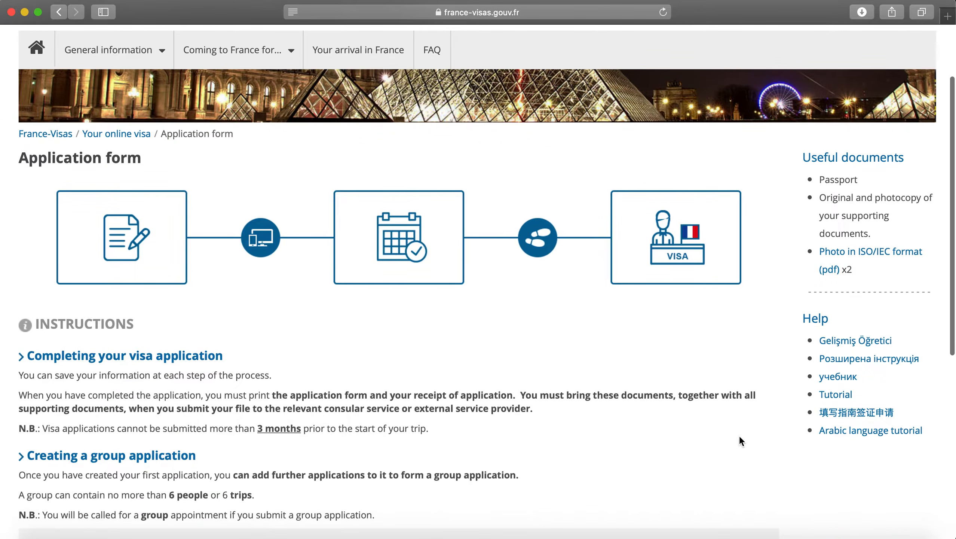
scroll(739, 435, down, 7)
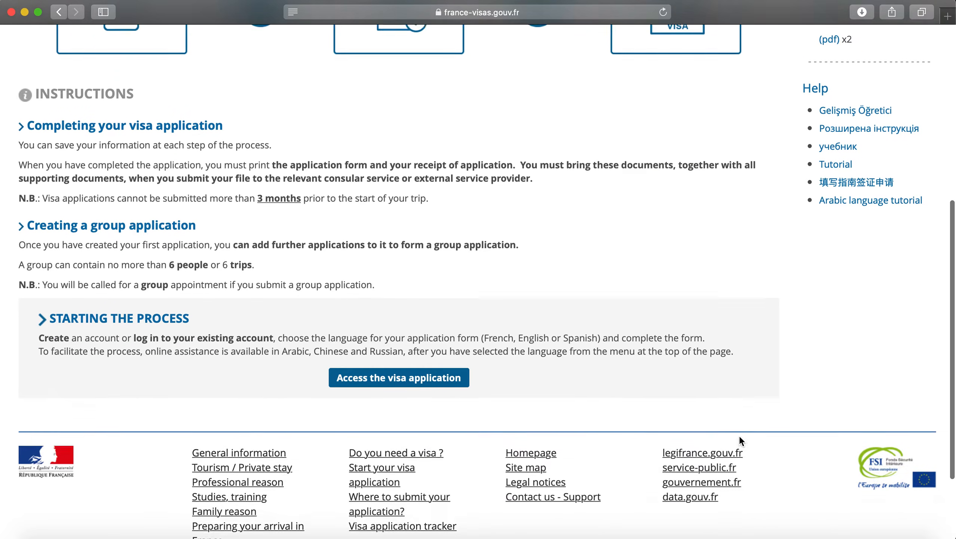
scroll(739, 438, down, 1)
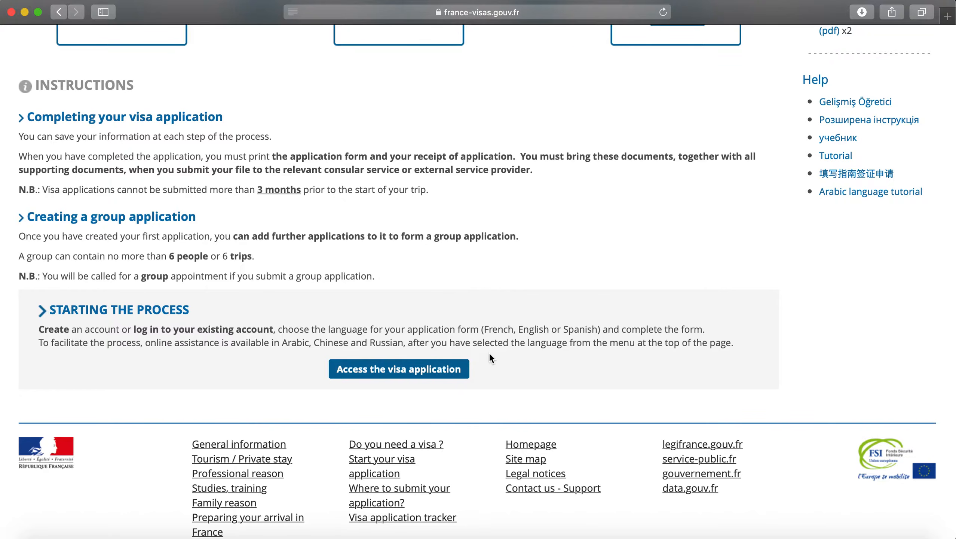
click(433, 371)
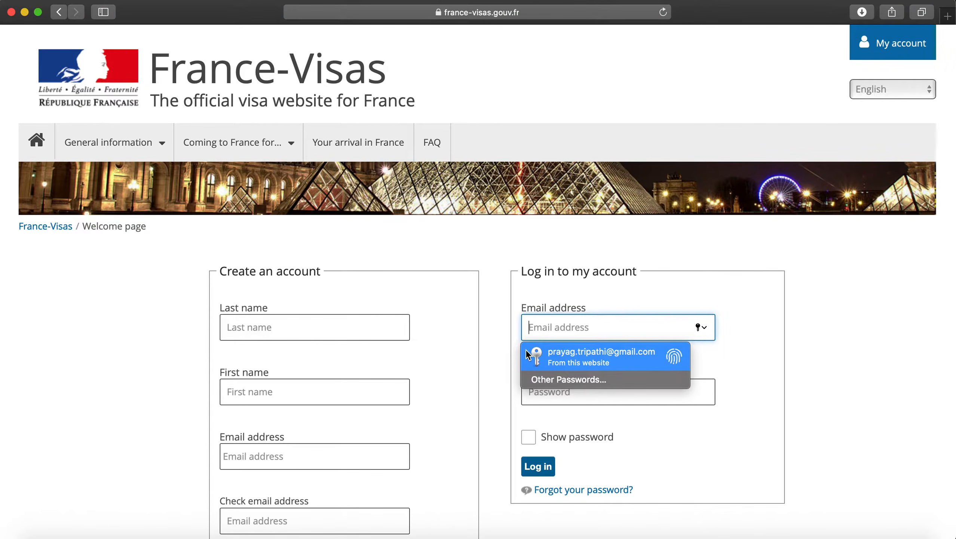
Step: Log in to France-Visas using the saved AutoFill e-mail and password credentials
click(501, 368)
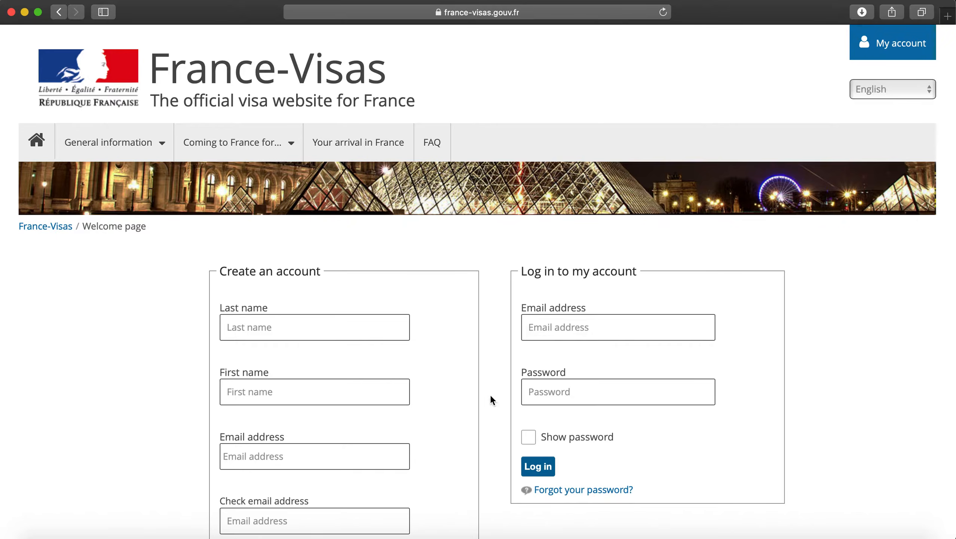
scroll(321, 351, down, 5)
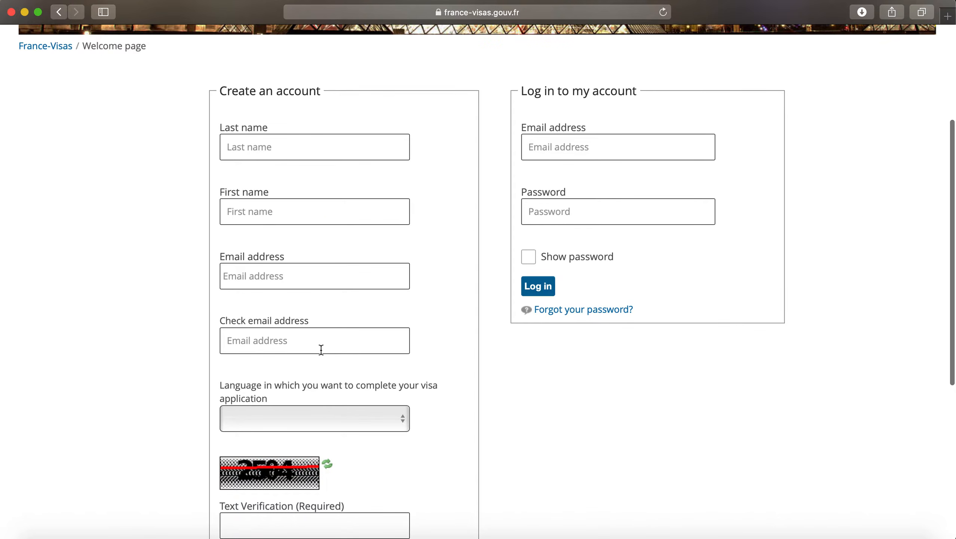
scroll(320, 349, up, 5)
click(572, 334)
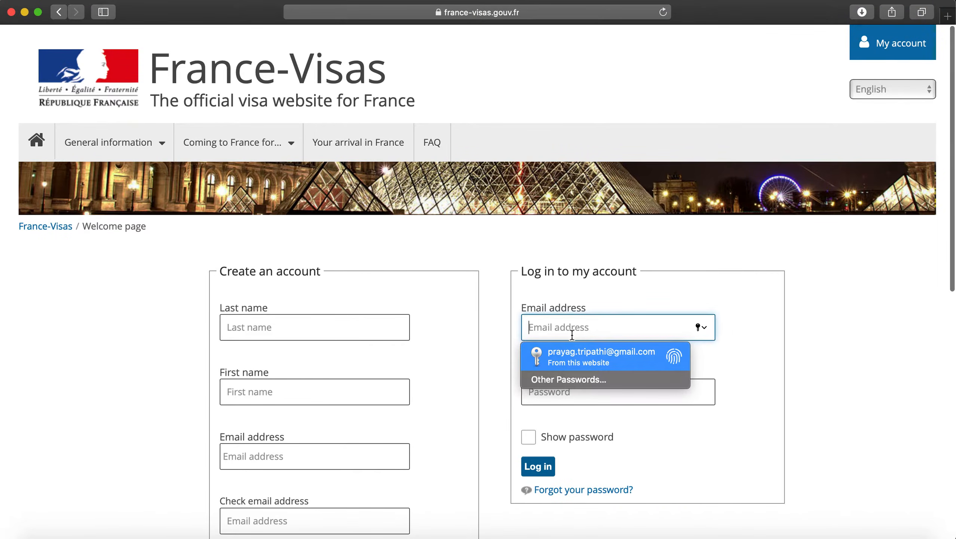
click(577, 354)
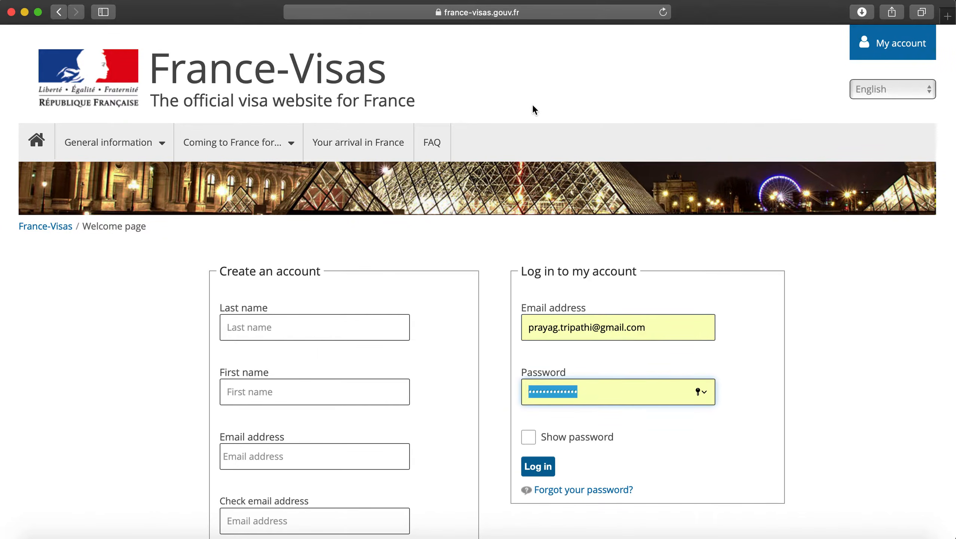
click(550, 467)
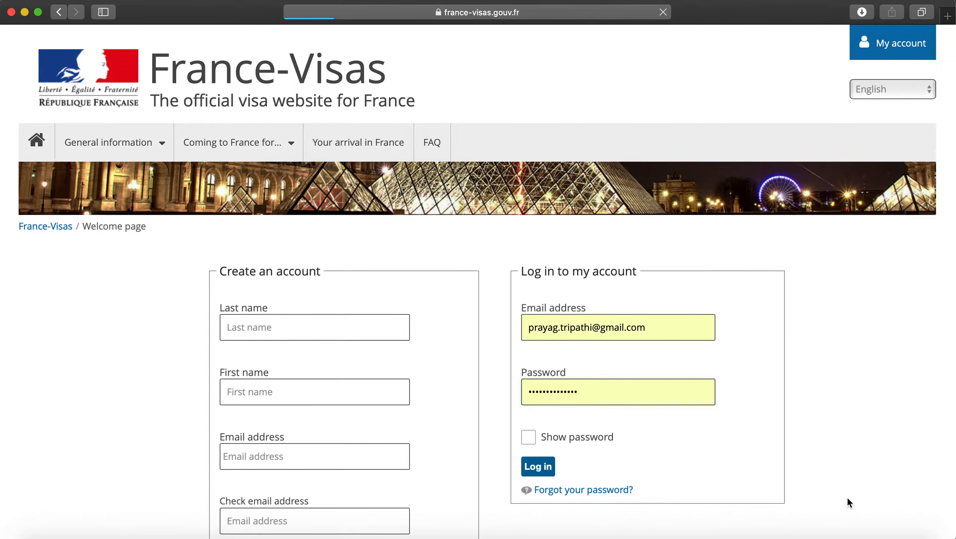
scroll(478, 425, down, 5)
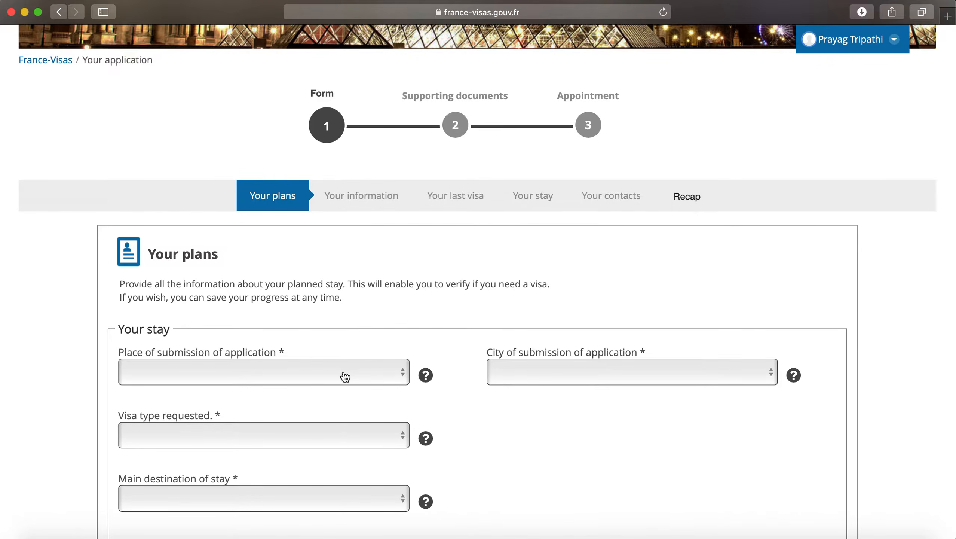
Step: Set the application submission country to India and the city to New Delhi
scroll(342, 371, down, 4)
scroll(342, 371, down, 3)
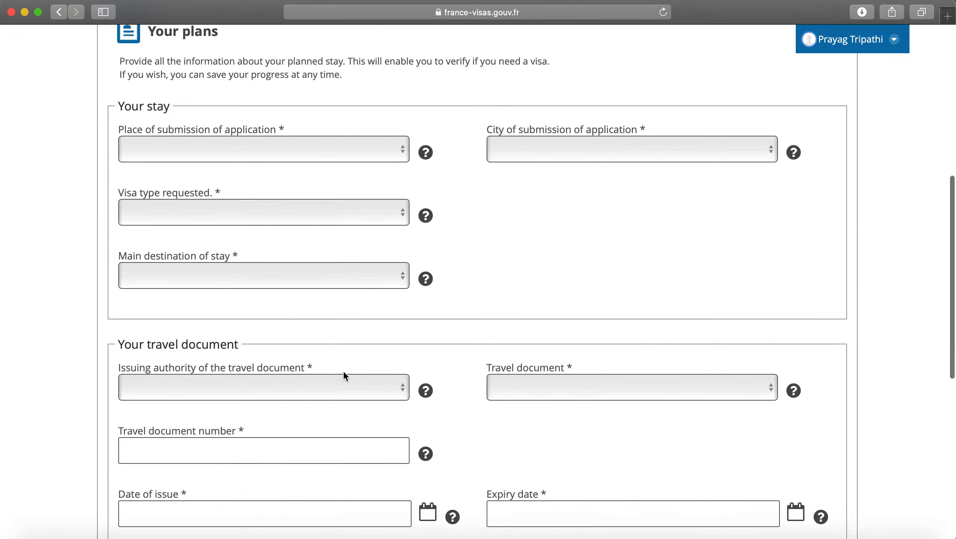
click(244, 150)
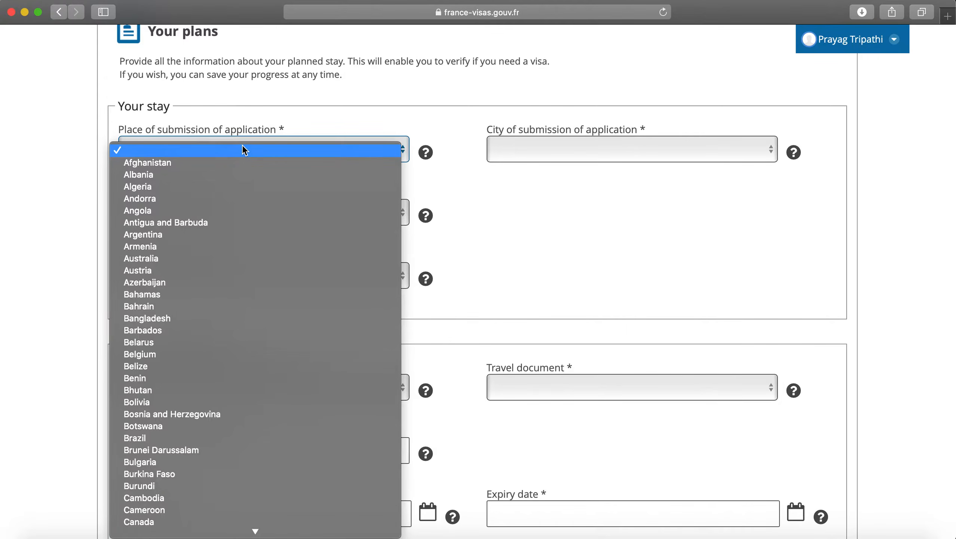
text(in)
key(Return)
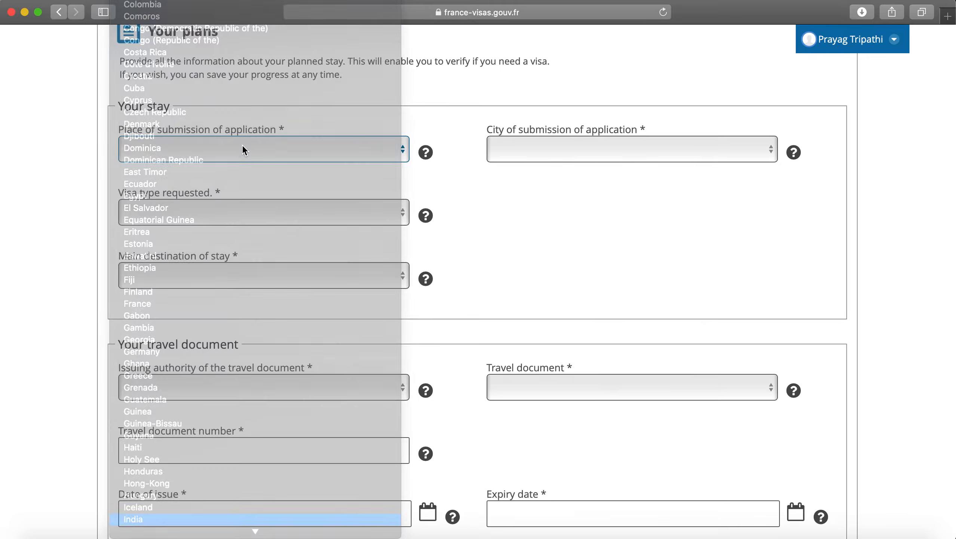
click(556, 150)
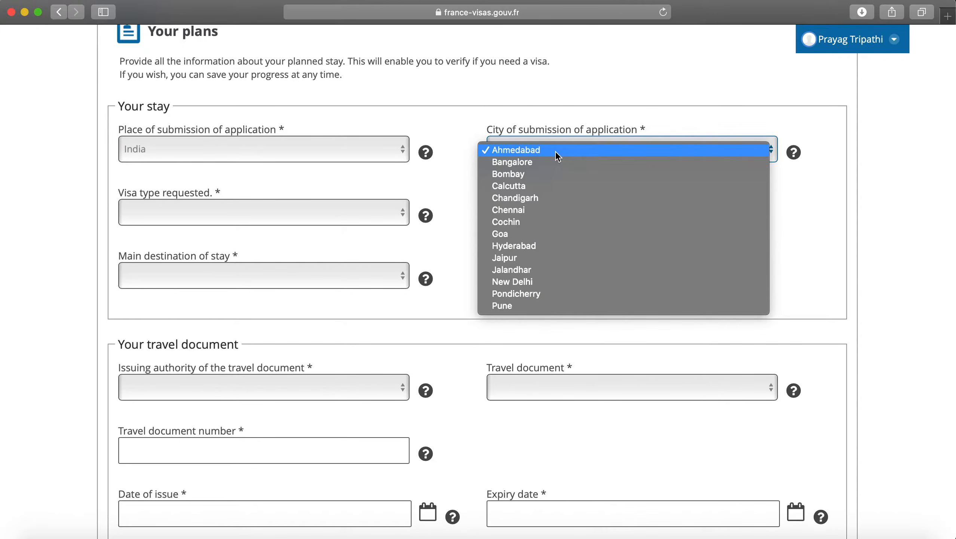
click(545, 286)
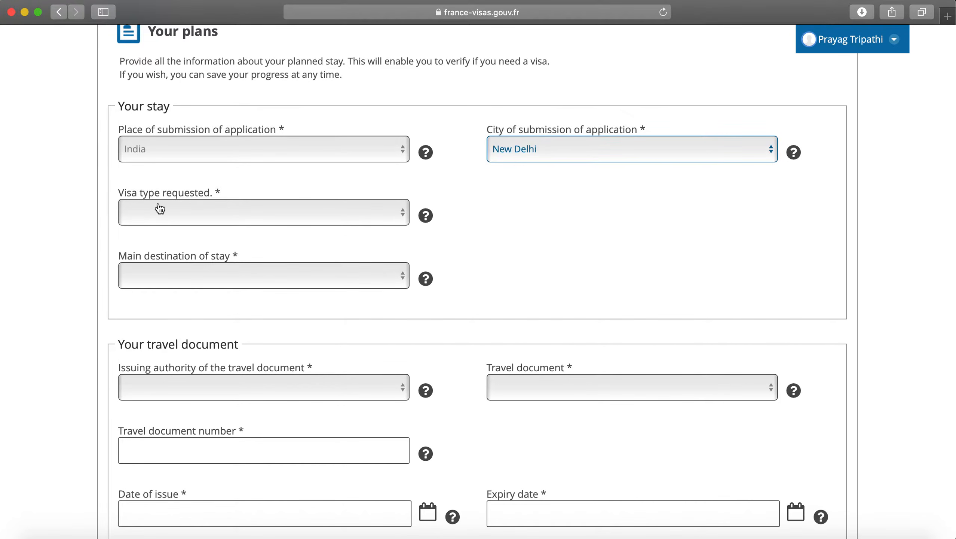
Step: Choose a Long-stay (> 90 days) visa, More than 1 year, with France as main destination
click(159, 208)
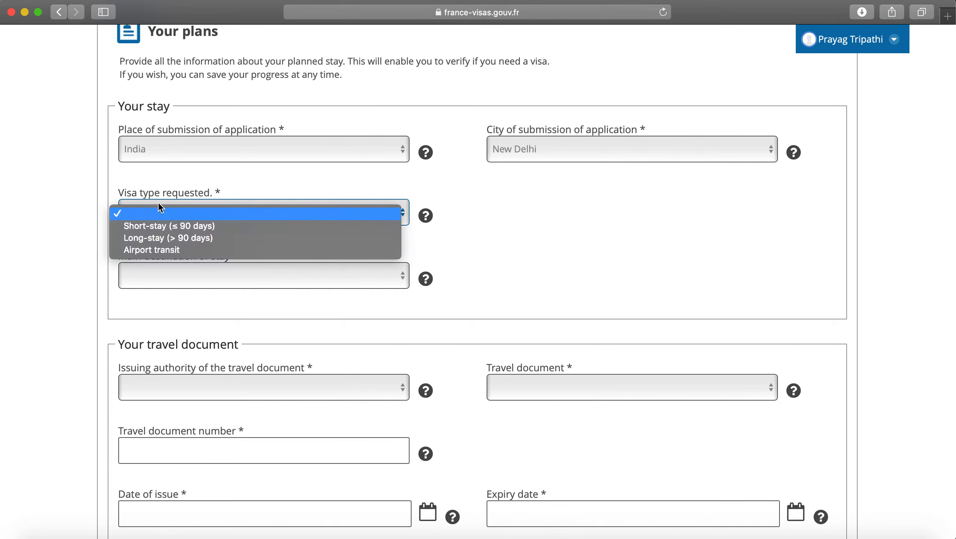
click(188, 243)
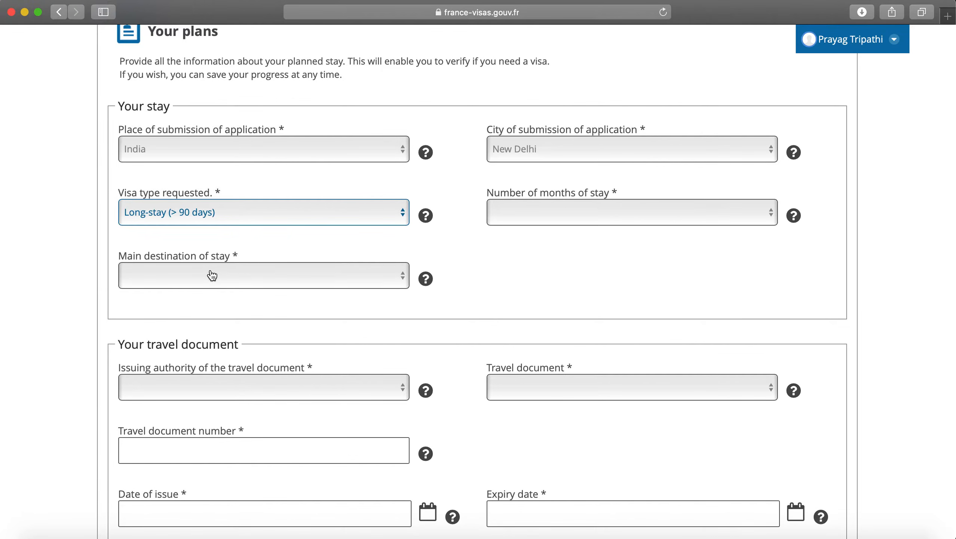
click(553, 216)
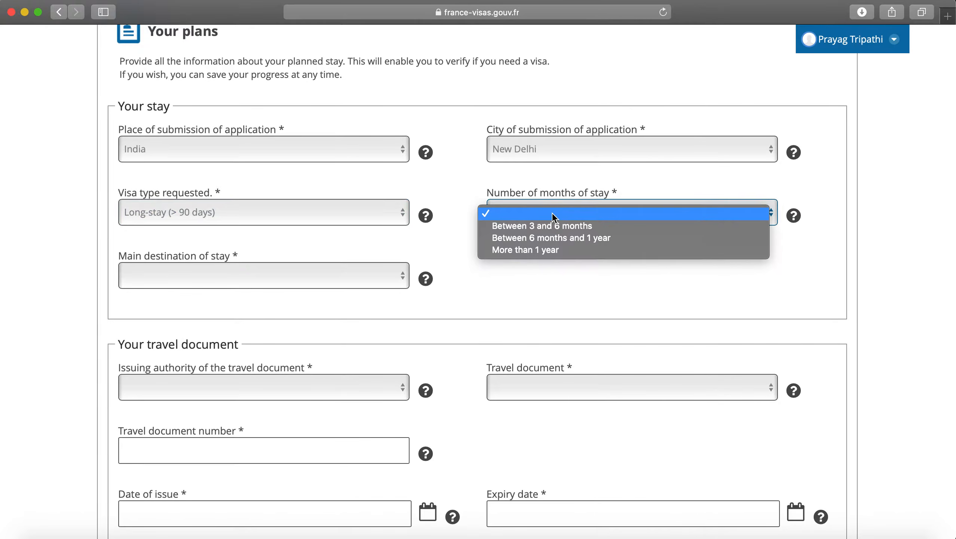
click(556, 251)
click(299, 279)
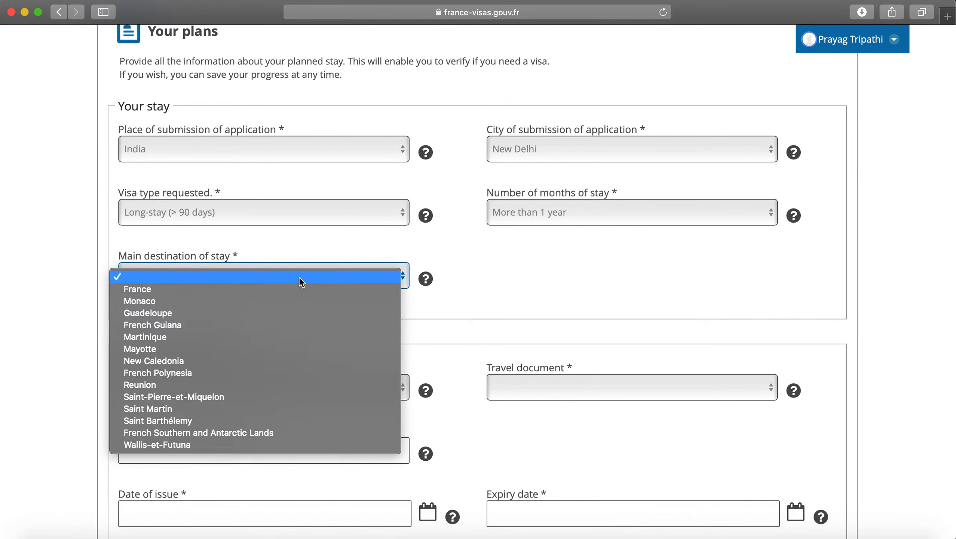
click(292, 290)
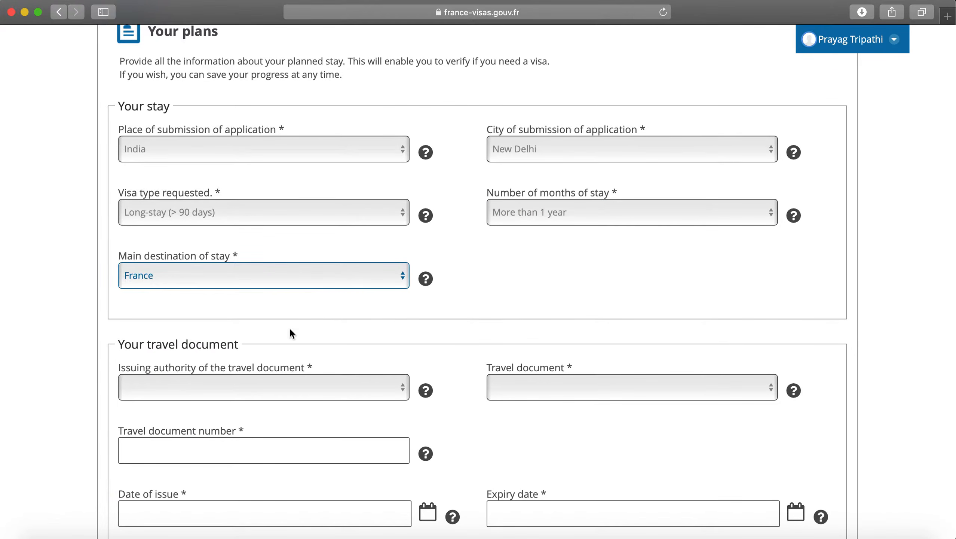
scroll(280, 341, down, 3)
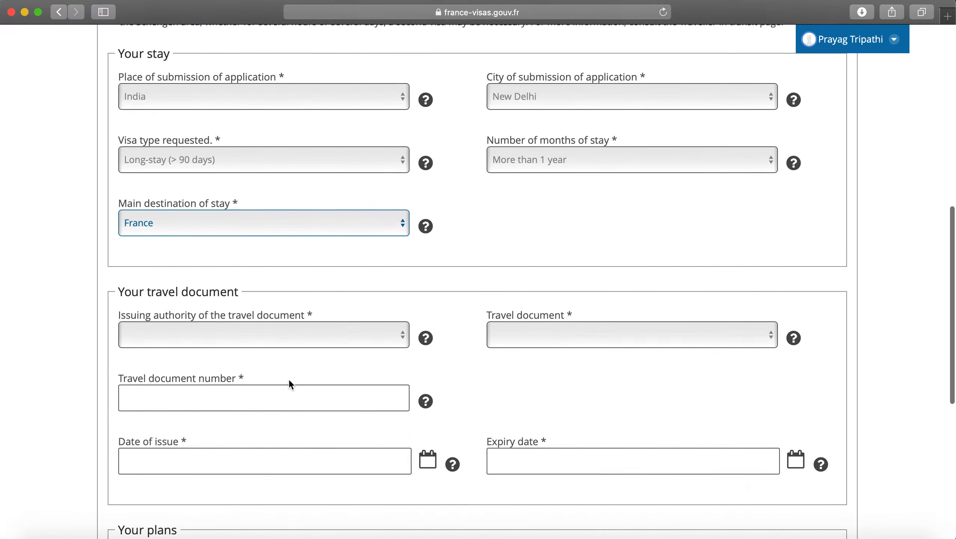
Step: Set the travel document's issuing authority to India
click(277, 338)
click(308, 294)
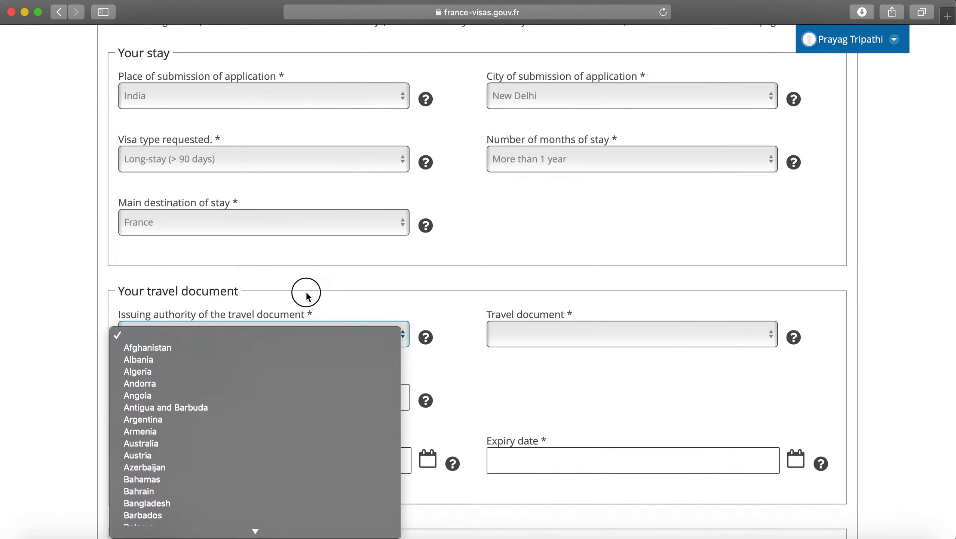
drag(120, 291, 238, 293)
click(279, 304)
scroll(279, 304, down, 2)
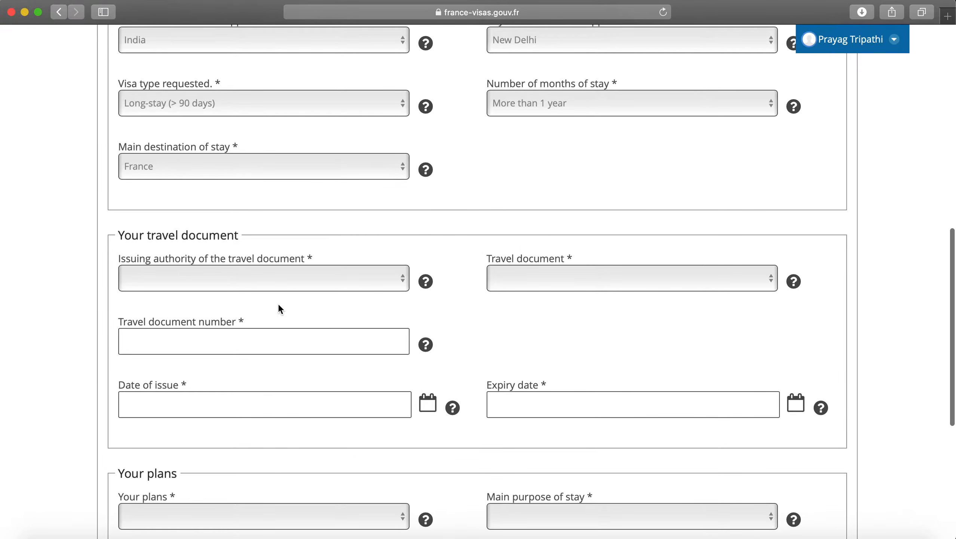
scroll(278, 305, down, 2)
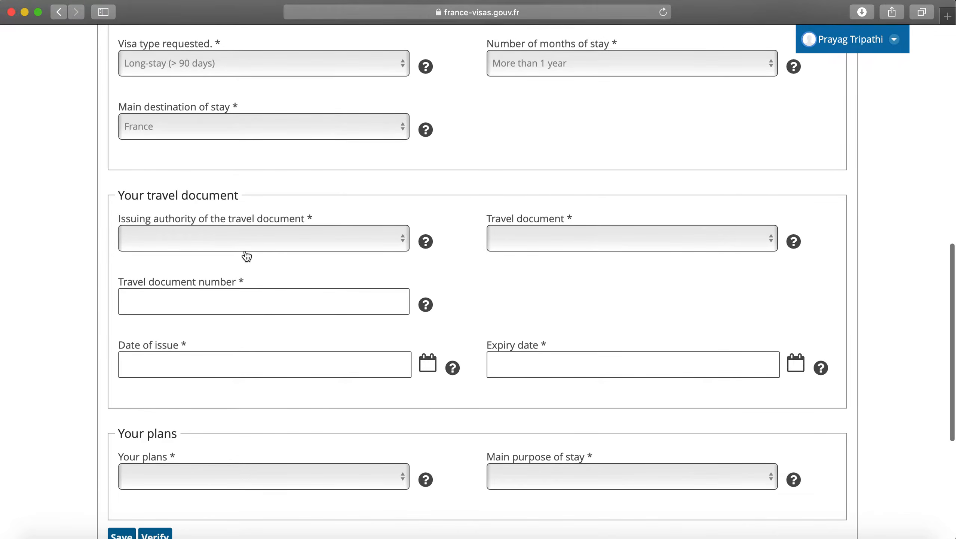
click(246, 241)
text(india)
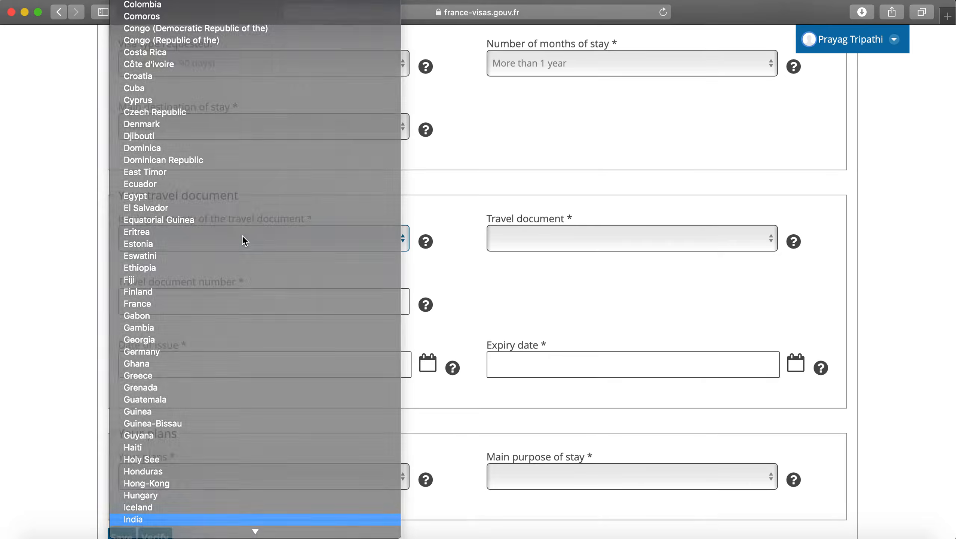
key(Return)
Step: Choose Ordinary passport as the travel document and enter the passport number
click(580, 245)
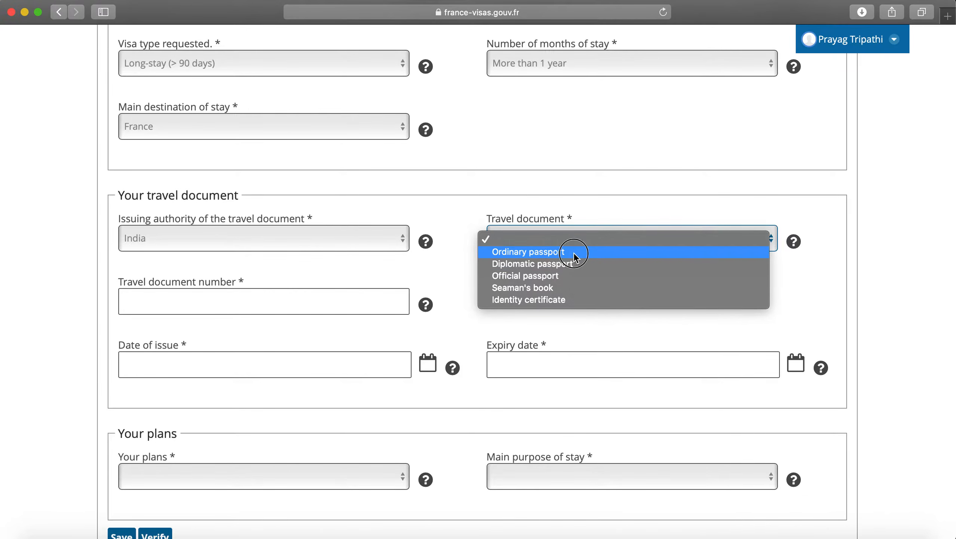
click(574, 254)
click(310, 301)
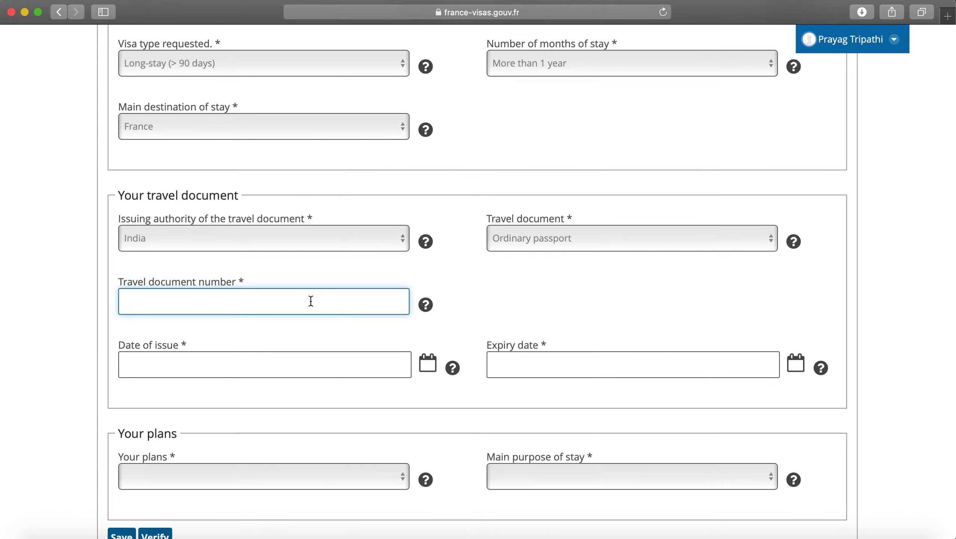
Step: Set the passport date of issue to 20/10/2011
click(300, 371)
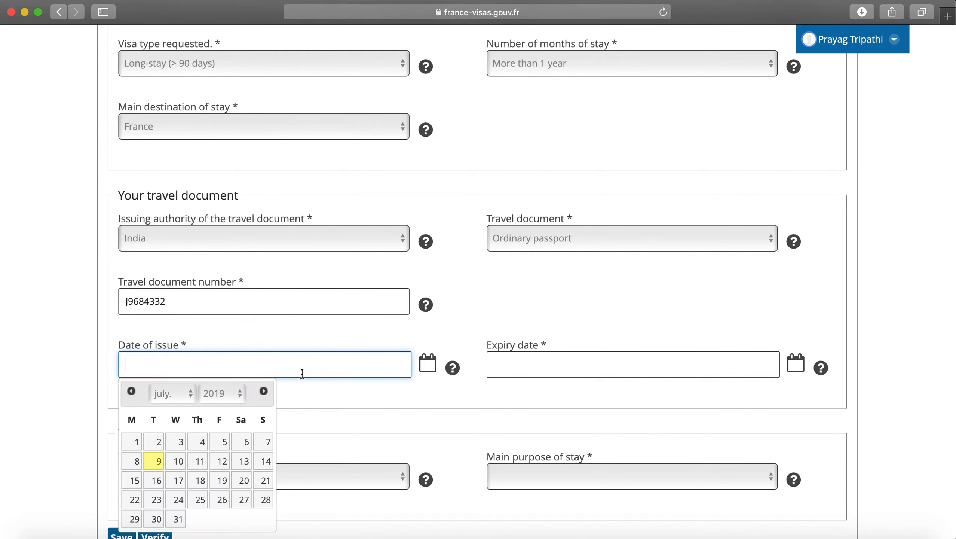
scroll(201, 415, down, 3)
click(185, 306)
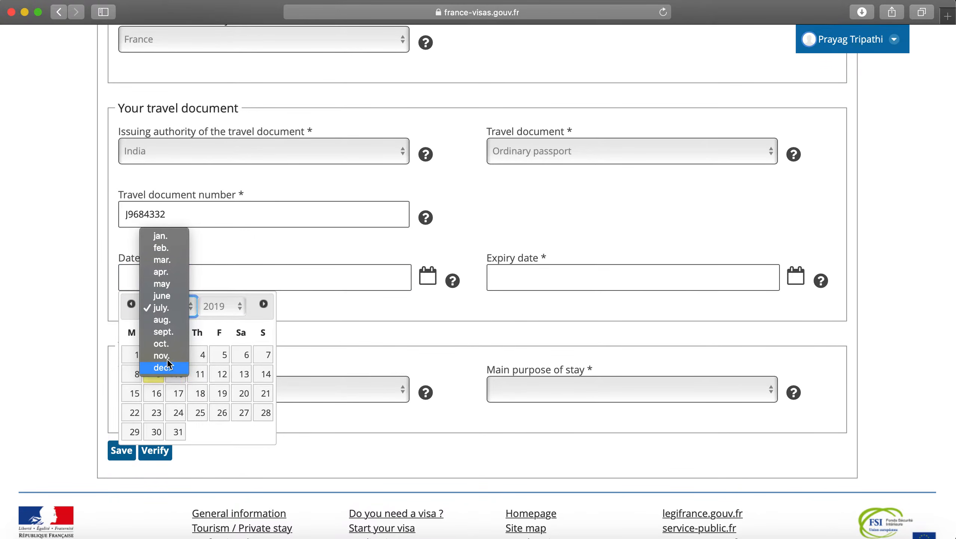
click(161, 344)
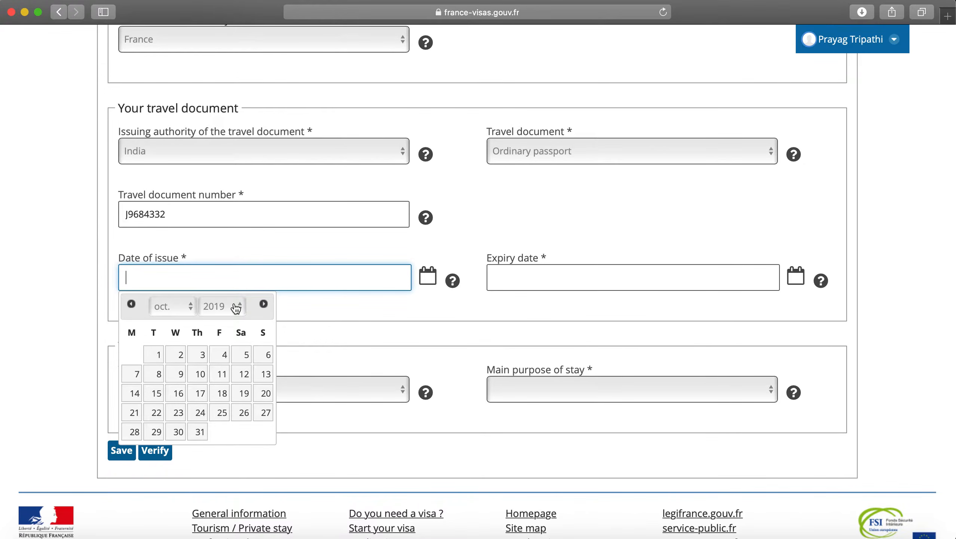
click(236, 309)
click(226, 212)
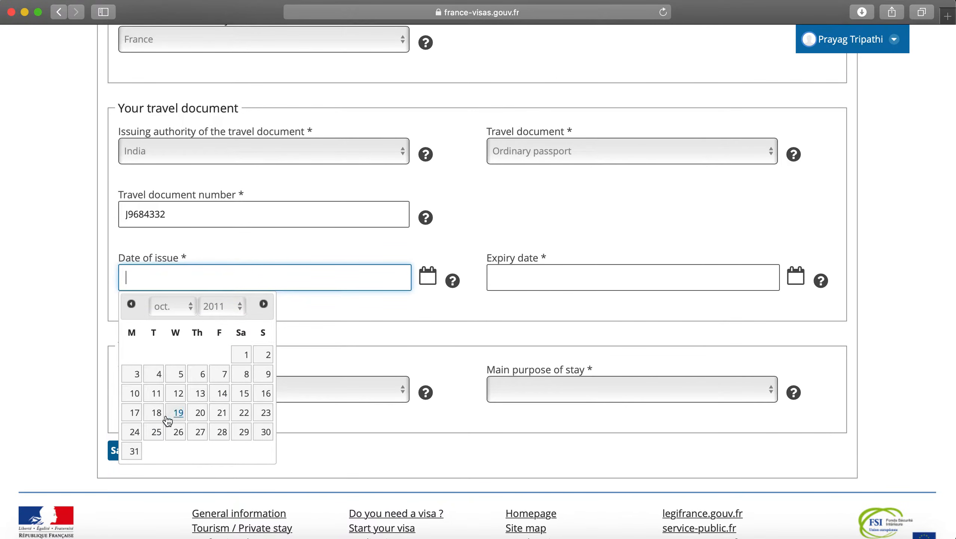
click(202, 417)
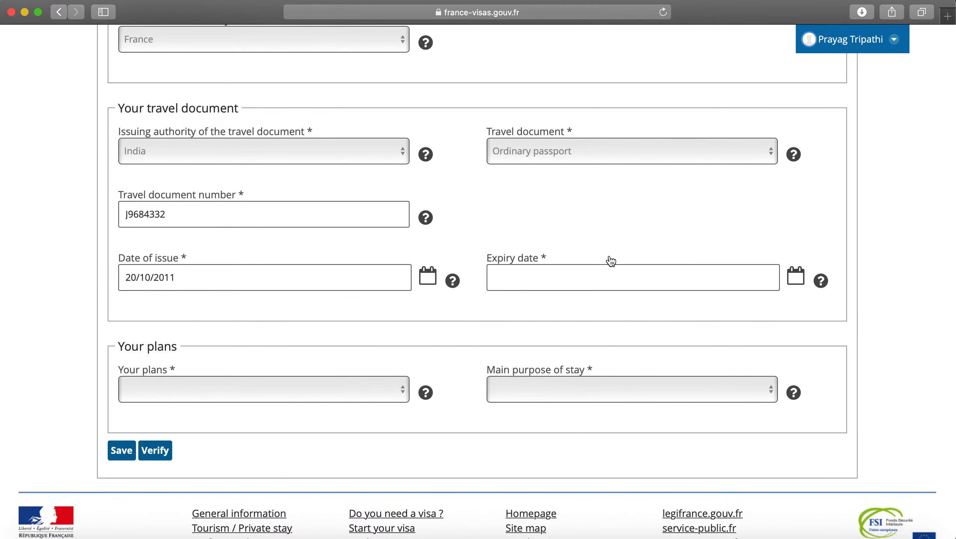
Step: Set the passport expiry date to 19/10/2021
click(603, 270)
click(595, 312)
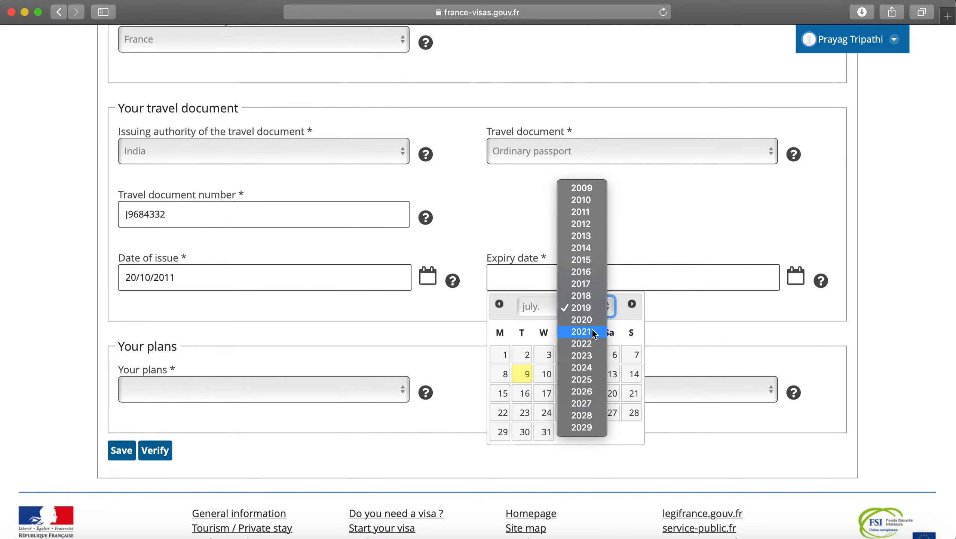
click(581, 331)
click(546, 306)
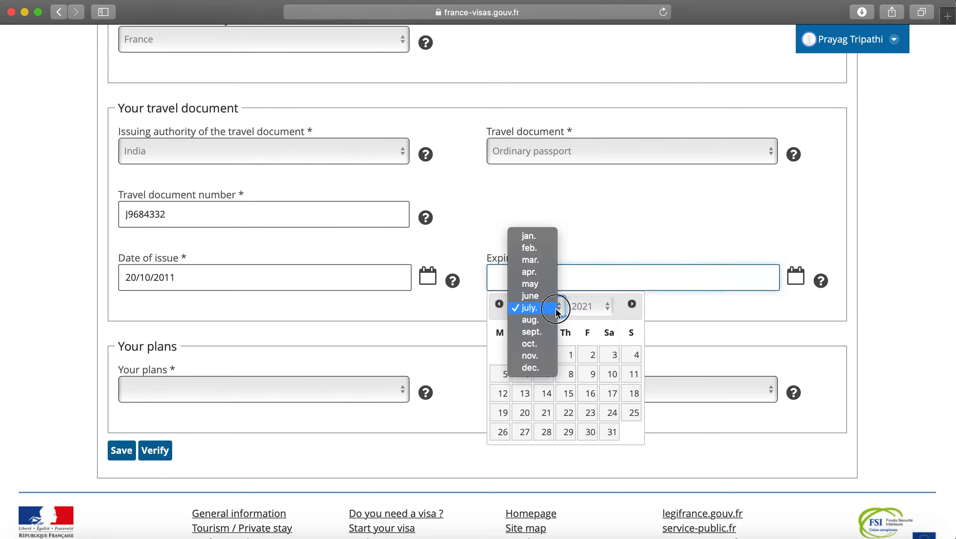
click(546, 344)
click(523, 412)
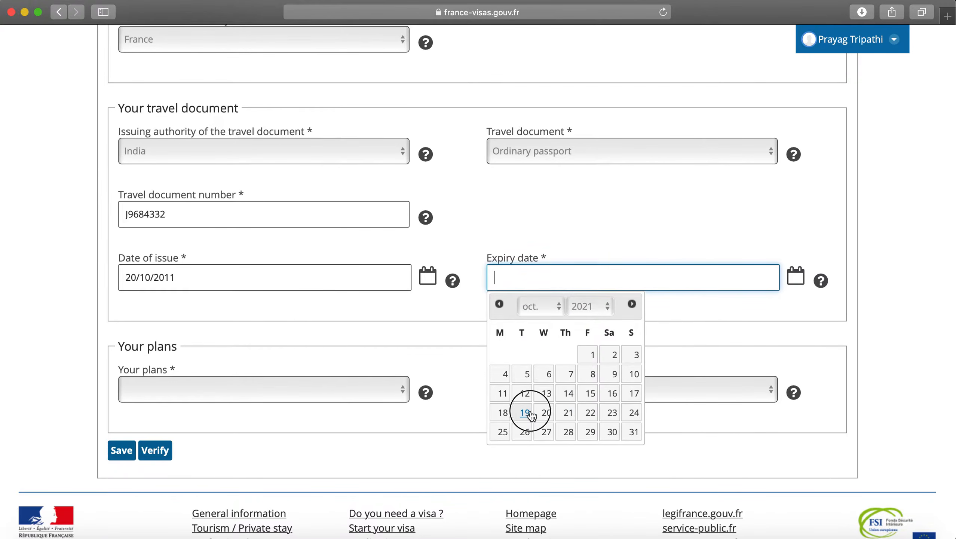
scroll(443, 388, down, 3)
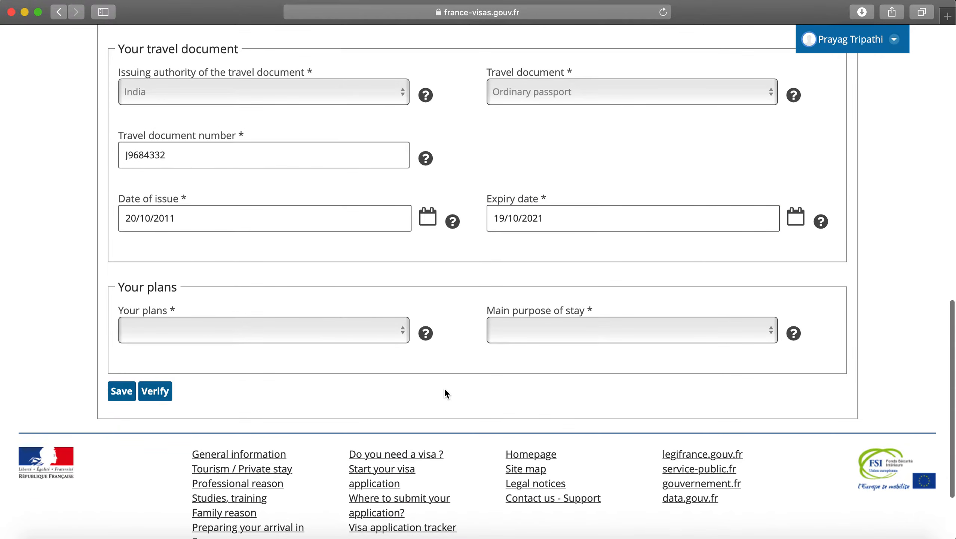
click(267, 324)
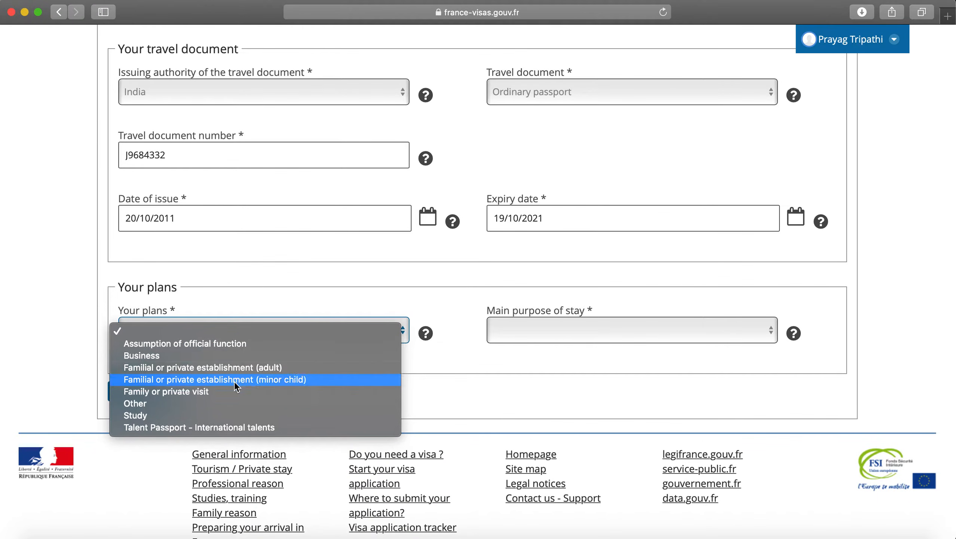
Step: Choose Study plans with Student as main purpose, verify the visa requirement, and continue
click(236, 416)
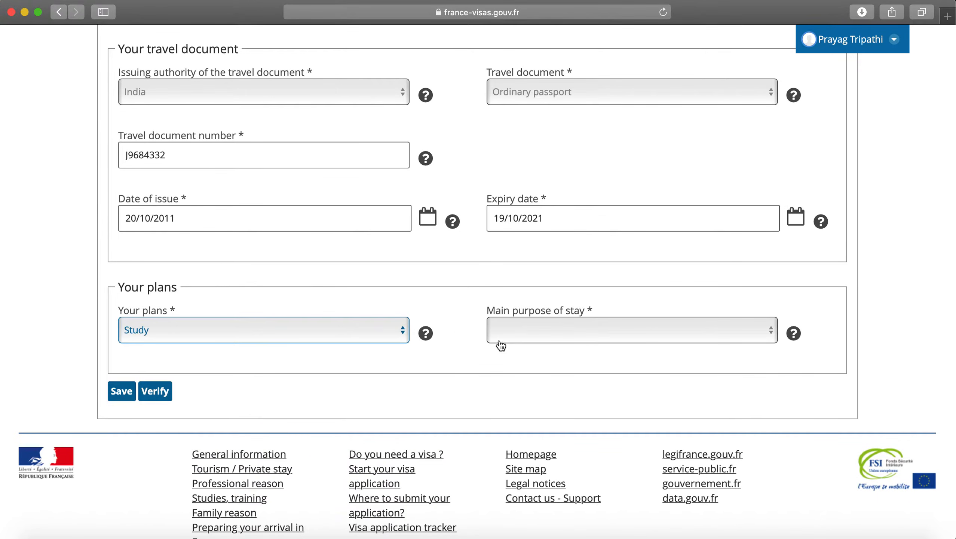
click(525, 335)
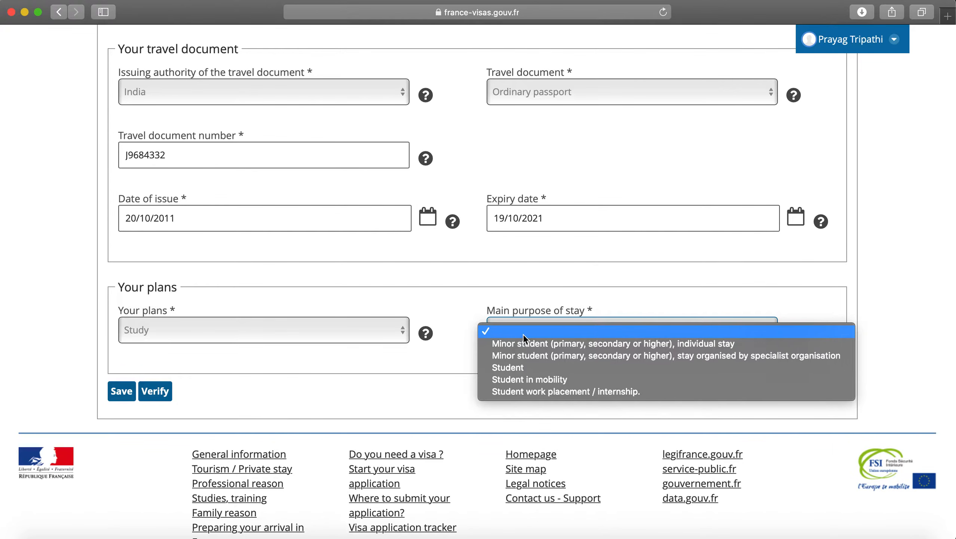
click(525, 372)
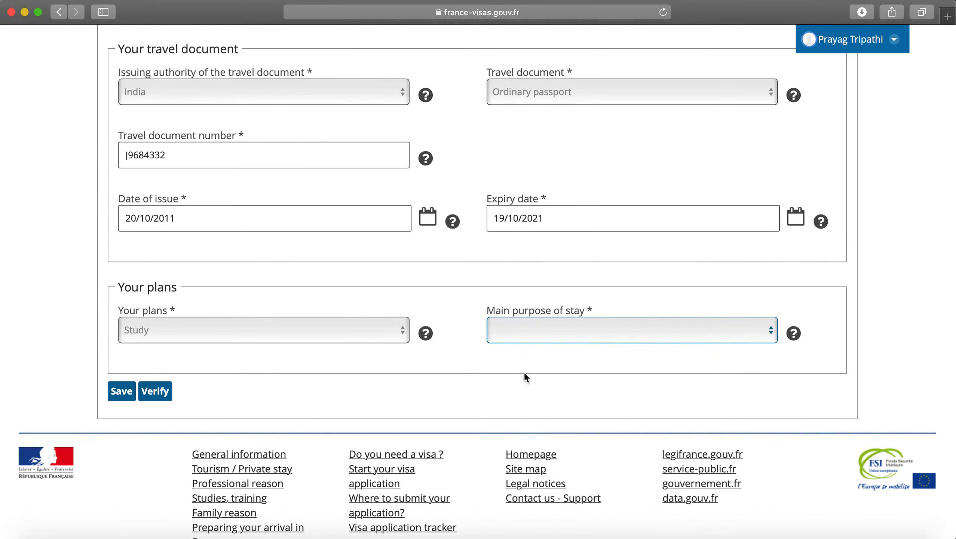
click(153, 395)
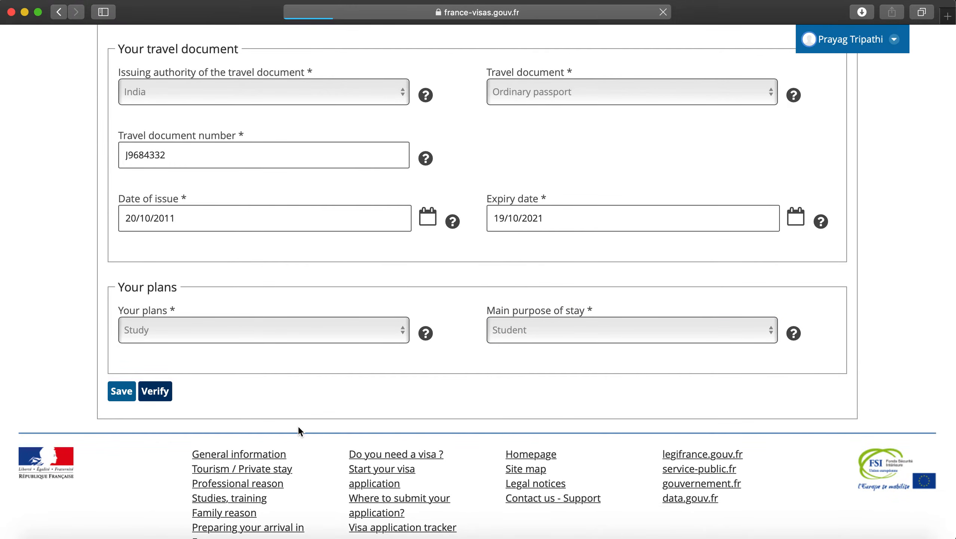
scroll(298, 427, down, 8)
scroll(298, 430, down, 10)
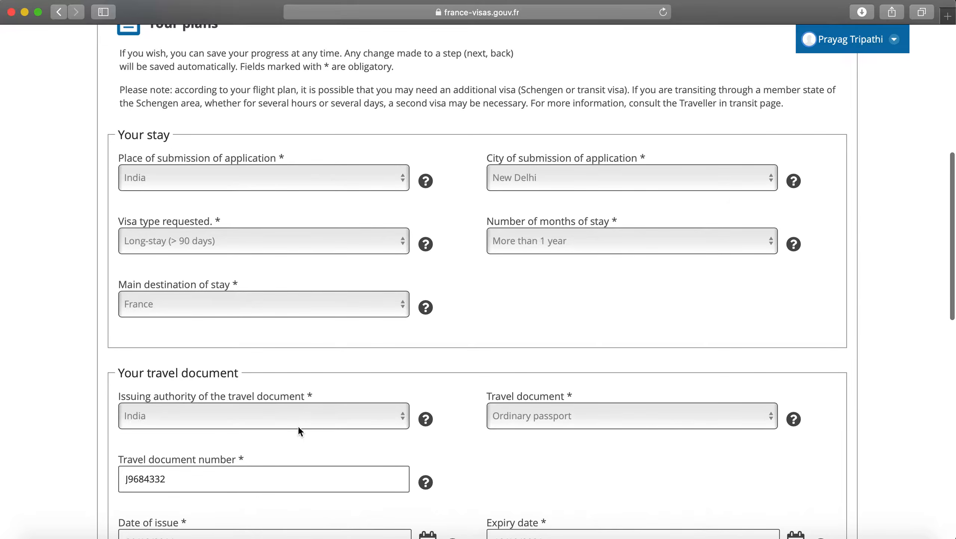
scroll(298, 432, down, 5)
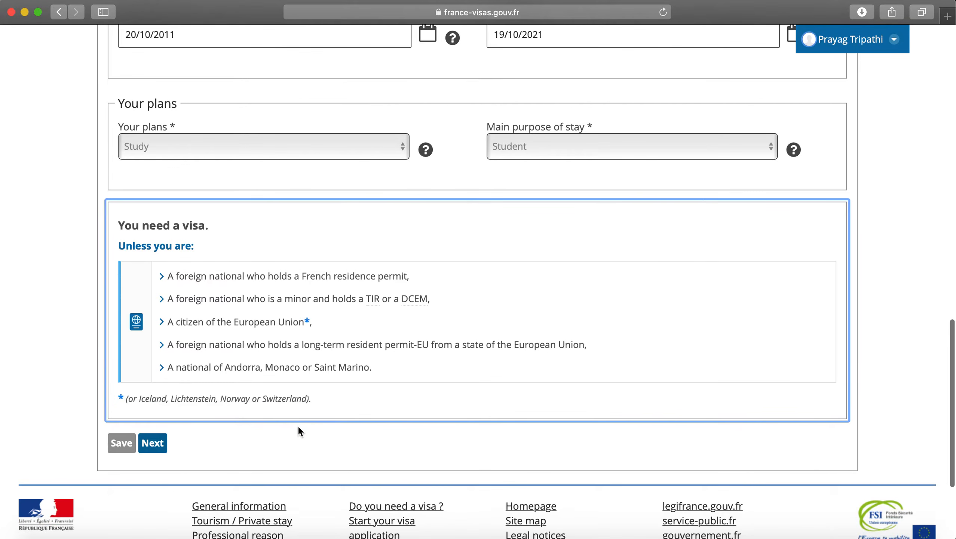
click(153, 442)
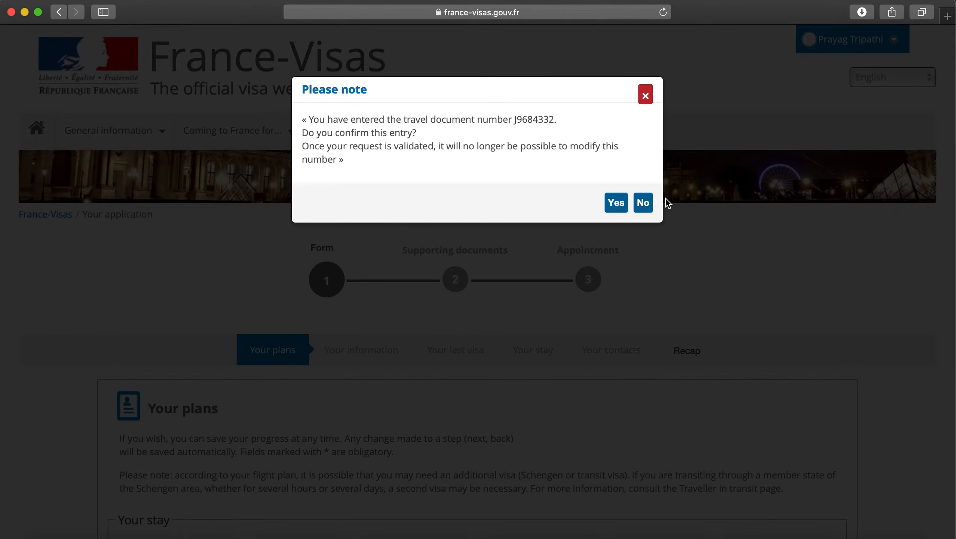
Step: Confirm the travel document number, then set sex to Male and marital status to Single
click(615, 204)
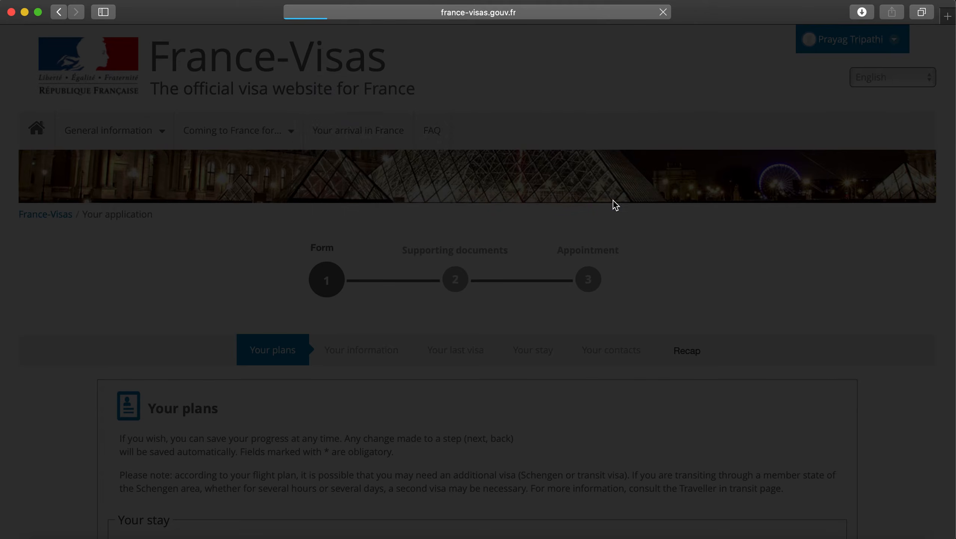
scroll(584, 369, down, 10)
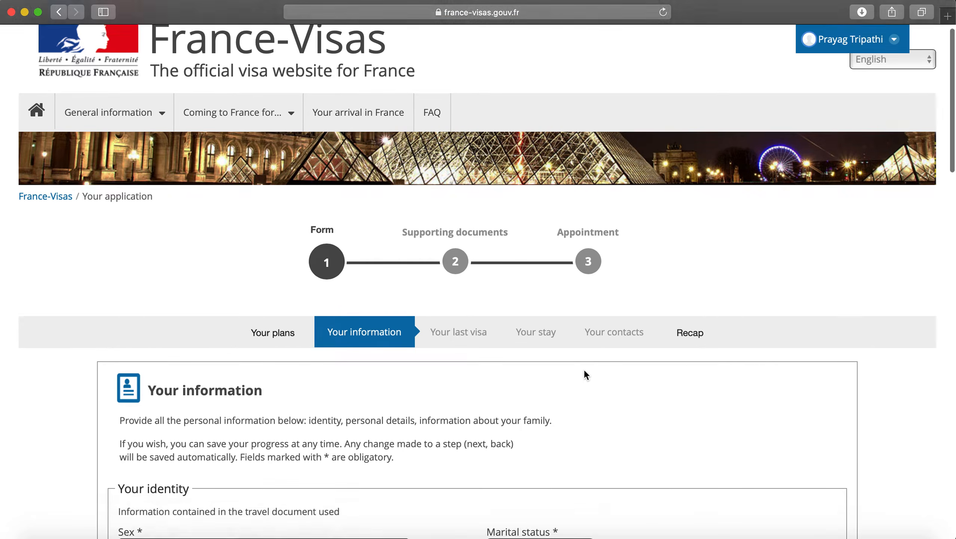
click(318, 204)
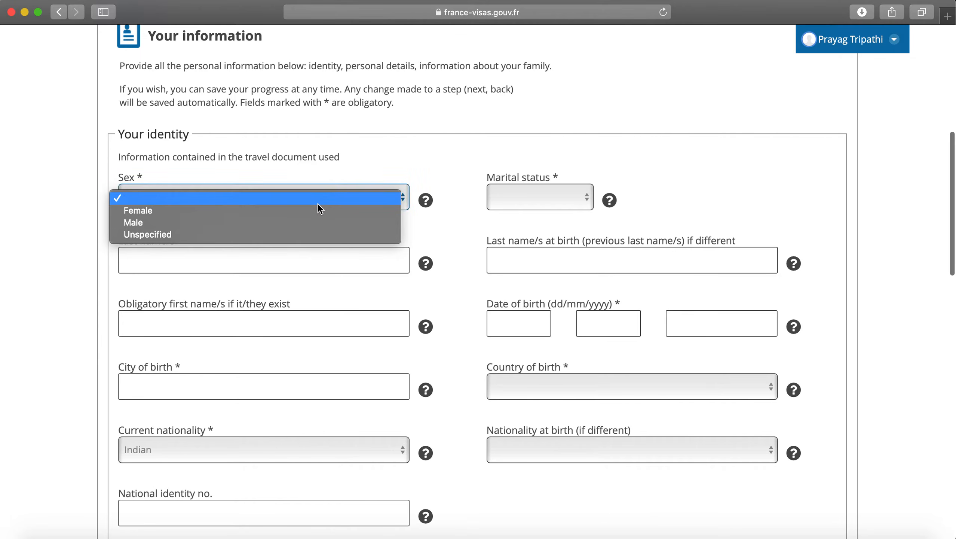
click(505, 205)
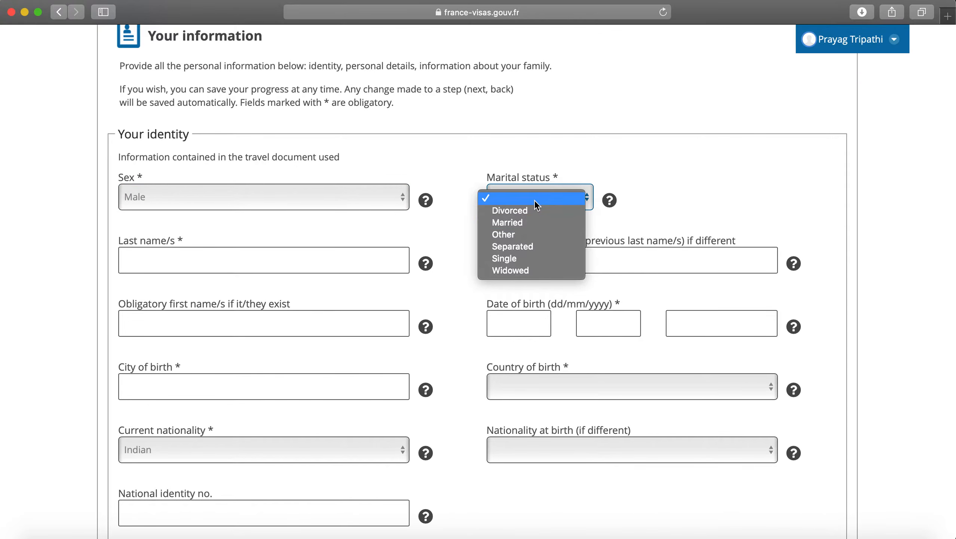
click(538, 257)
Step: Enter the applicant's last name and first names
click(306, 253)
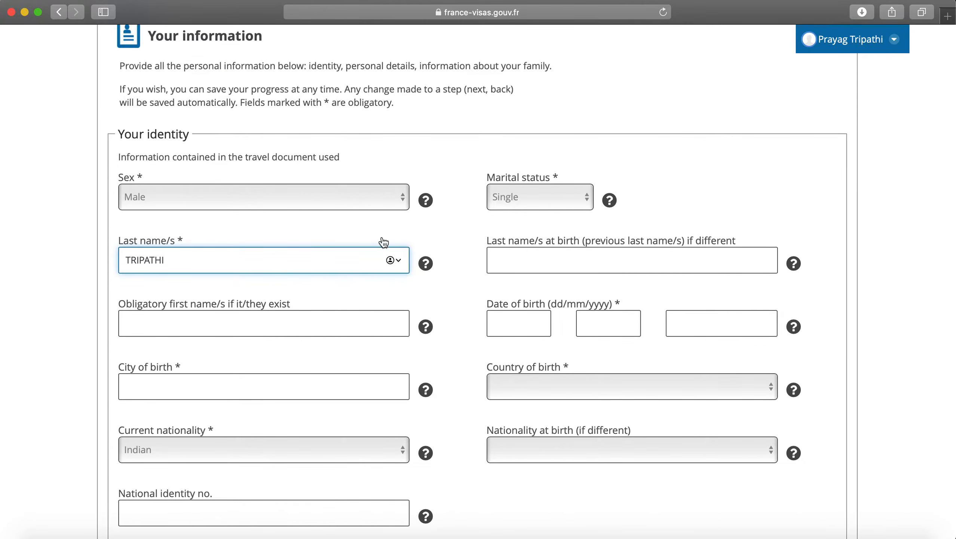
click(508, 256)
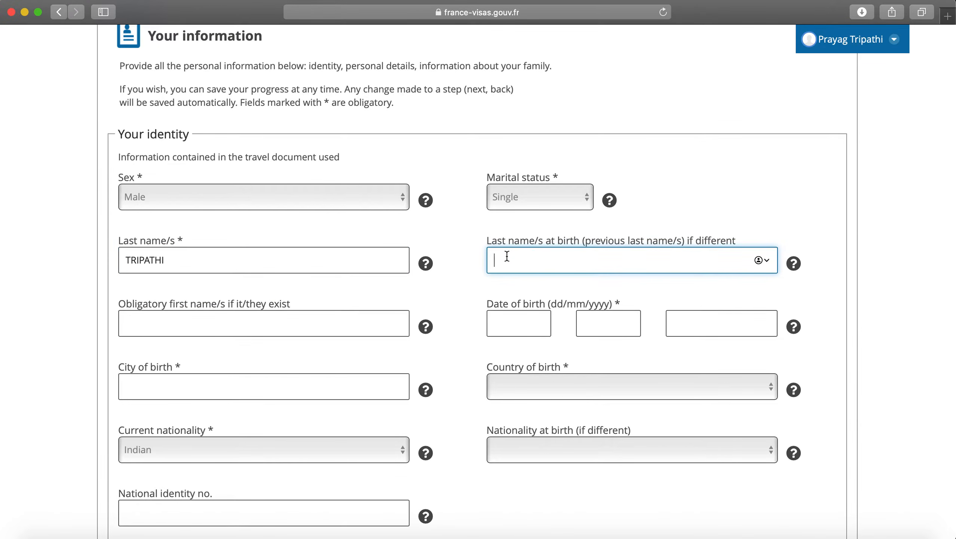
scroll(507, 257, down, 2)
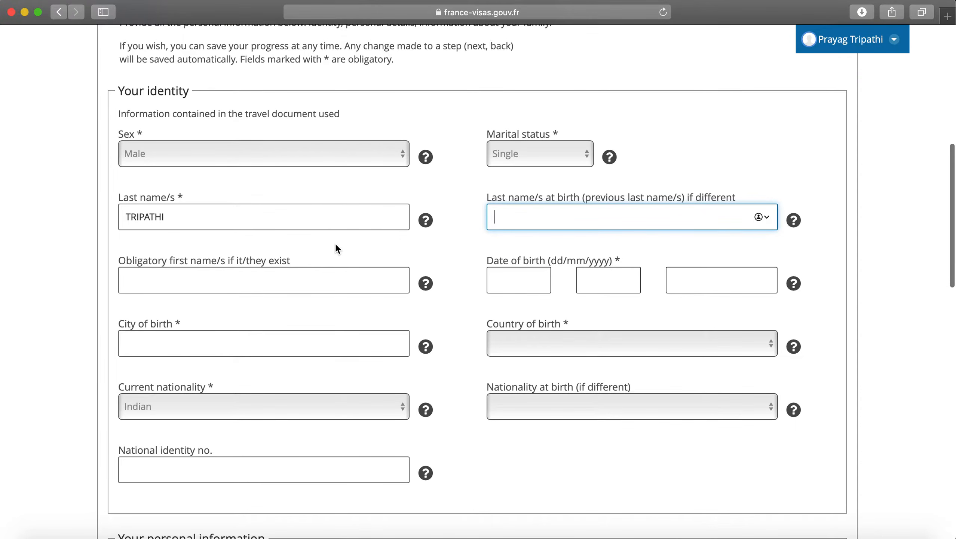
click(249, 275)
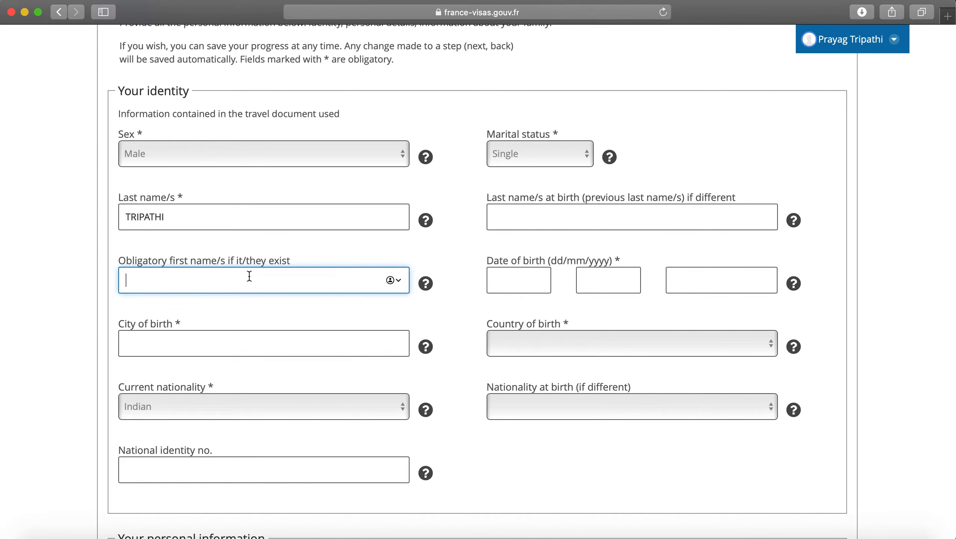
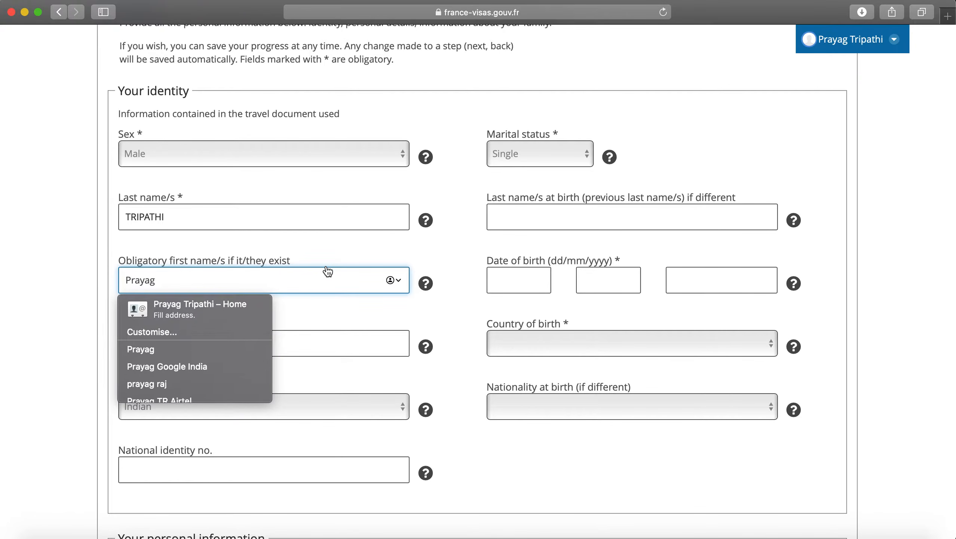
click(337, 252)
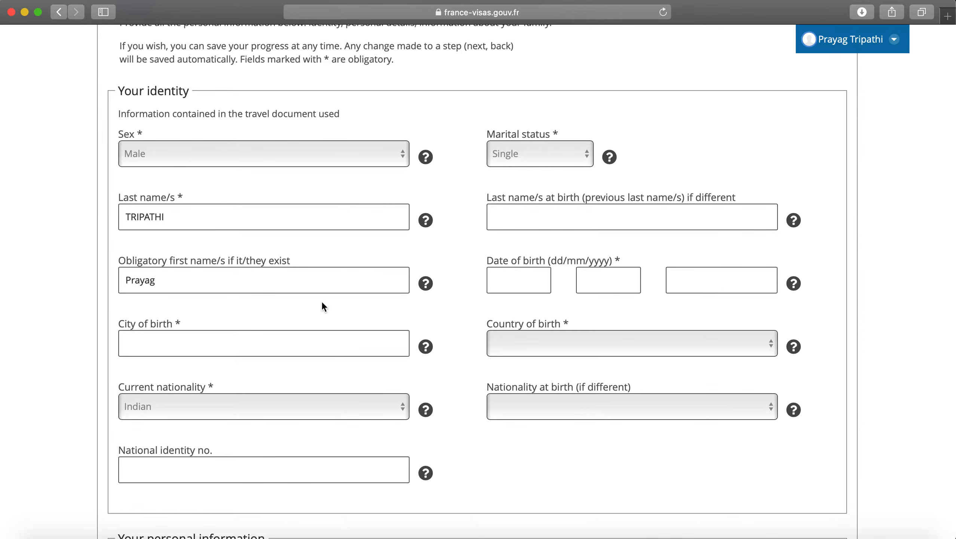
click(310, 290)
text(R)
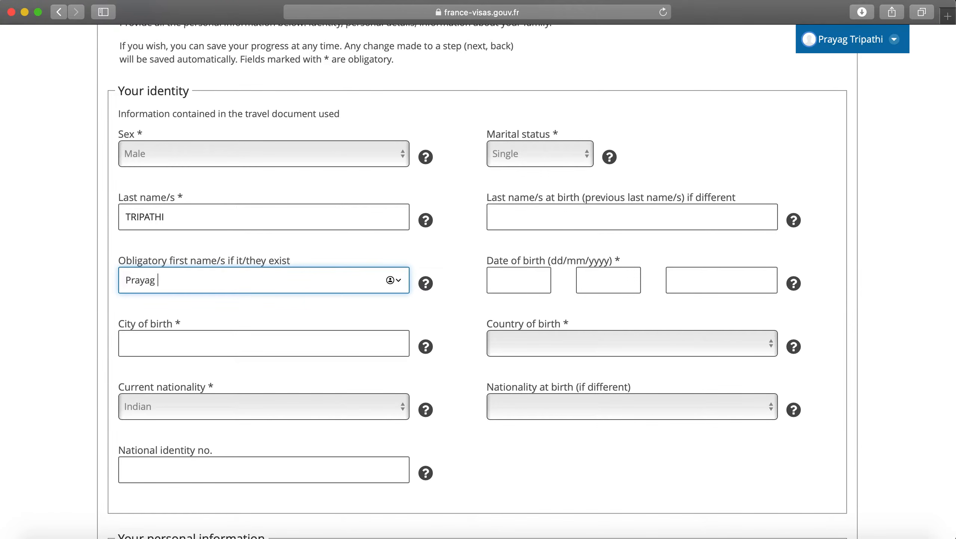
text(aj)
key(Tab)
Step: Enter the date of birth as 01/01/1987
scroll(452, 332, down, 1)
click(514, 246)
text(01)
key(Tab)
text(01)
key(Tab)
text(1987)
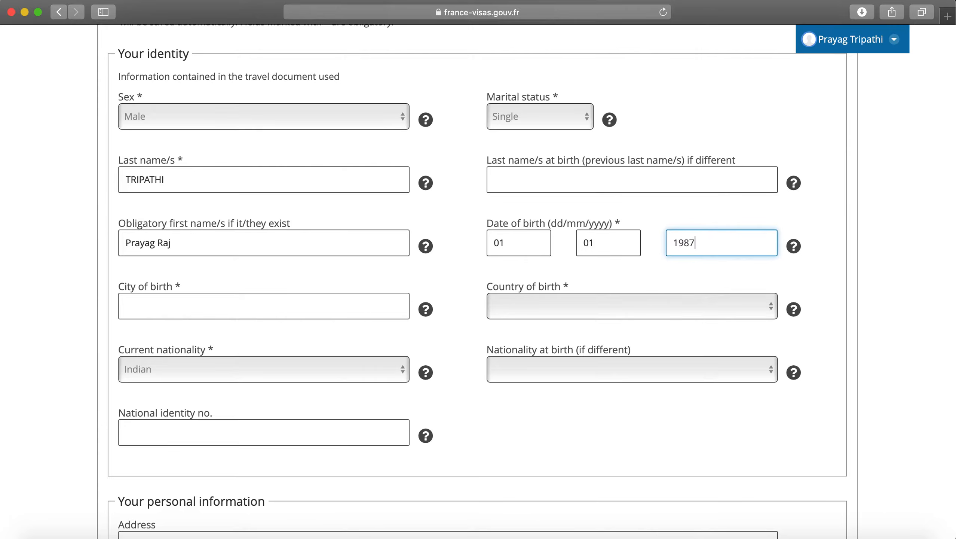
Step: Enter the city of birth and select India as country of birth
click(349, 308)
text(ALLAHABAD)
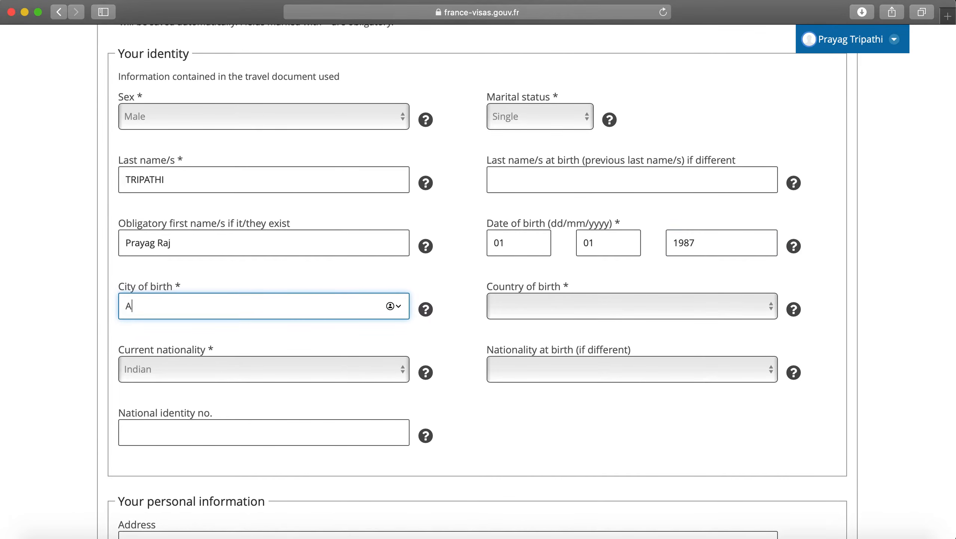
click(530, 312)
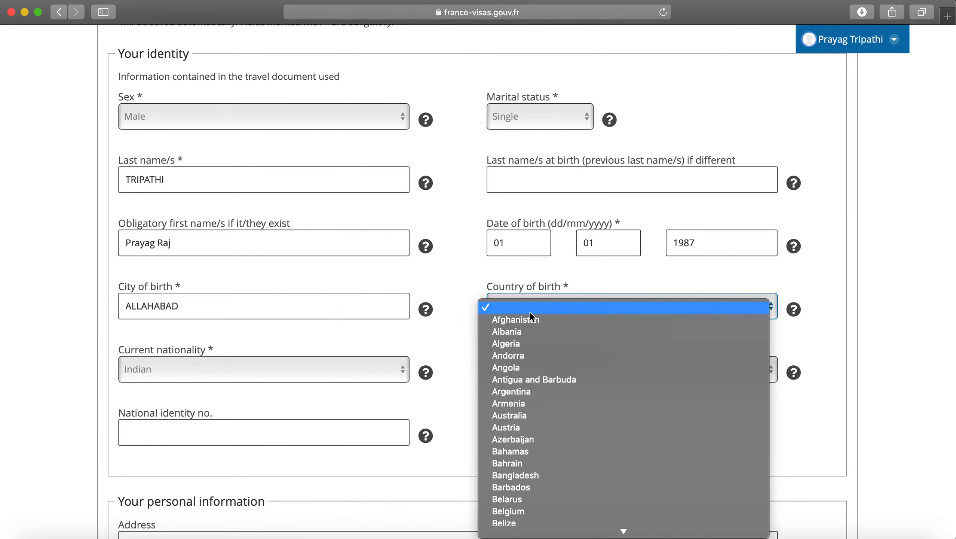
scroll(530, 313, down, 5)
text(in)
key(Return)
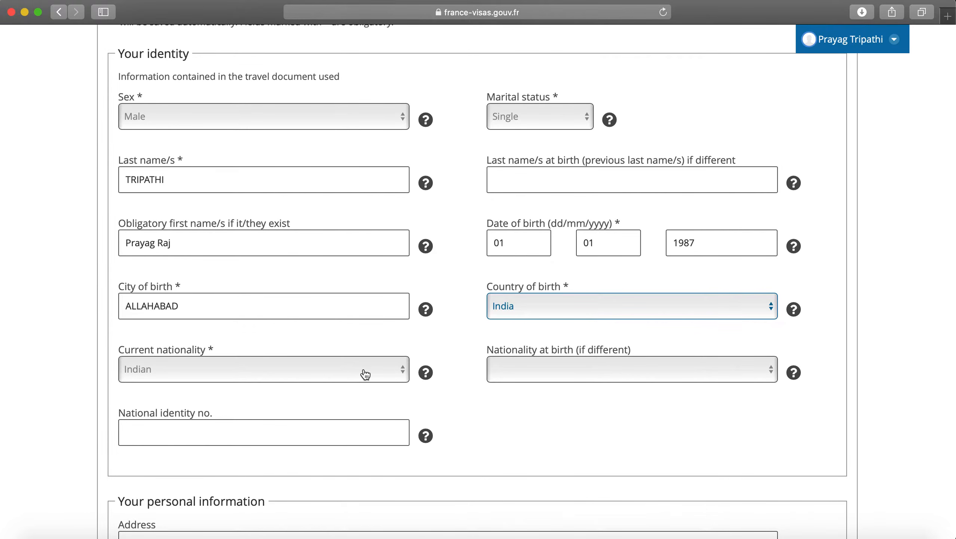
Step: Leave nationality at birth and the national identity number blank
scroll(365, 374, down, 2)
click(548, 332)
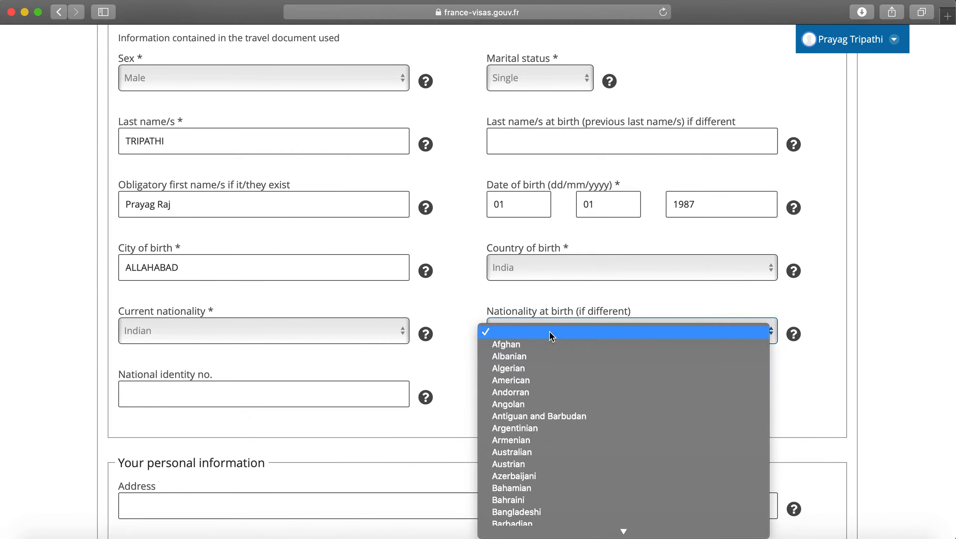
click(468, 360)
scroll(382, 332, down, 5)
click(343, 312)
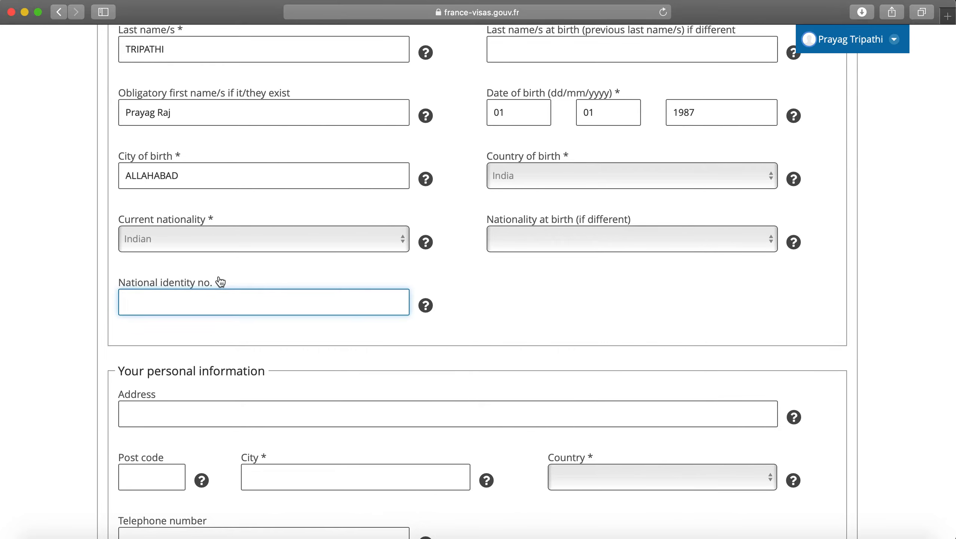
click(461, 318)
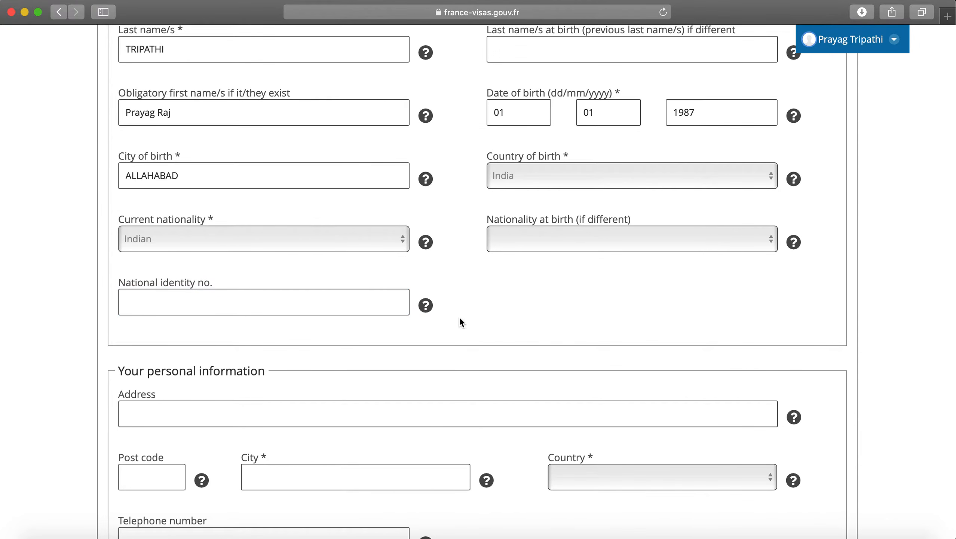
scroll(459, 319, down, 4)
Step: Enter the applicant's home address, post code and city of residence
click(287, 270)
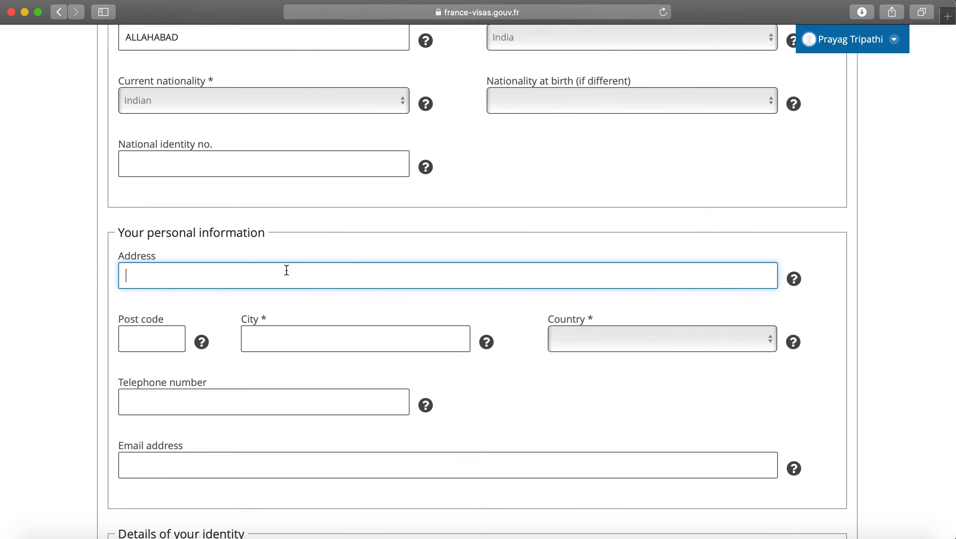
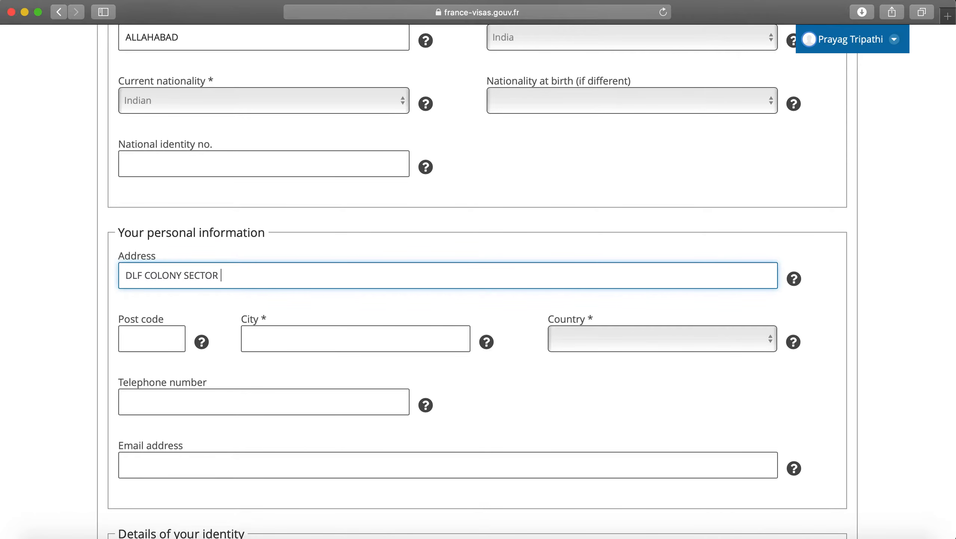
key(Tab)
text(122015)
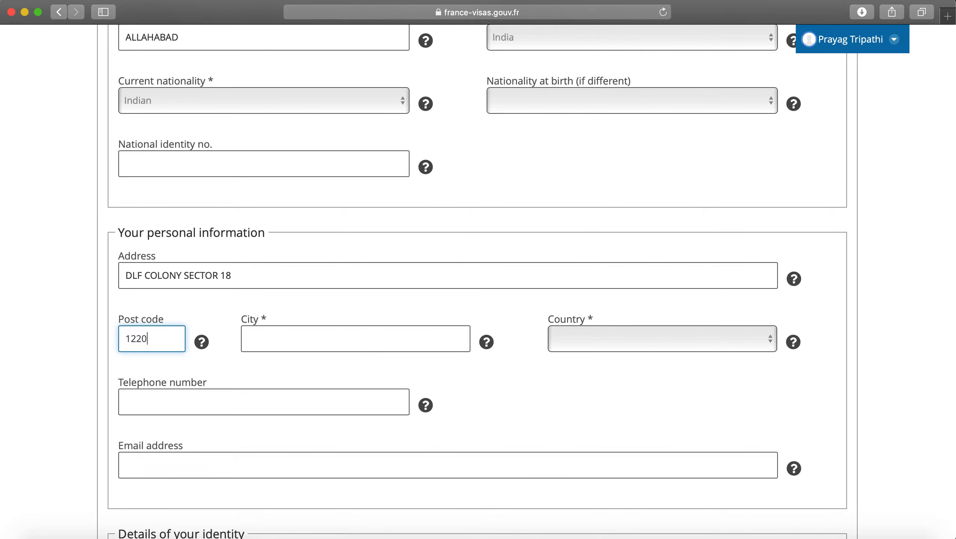
key(Tab)
text(GURGAON)
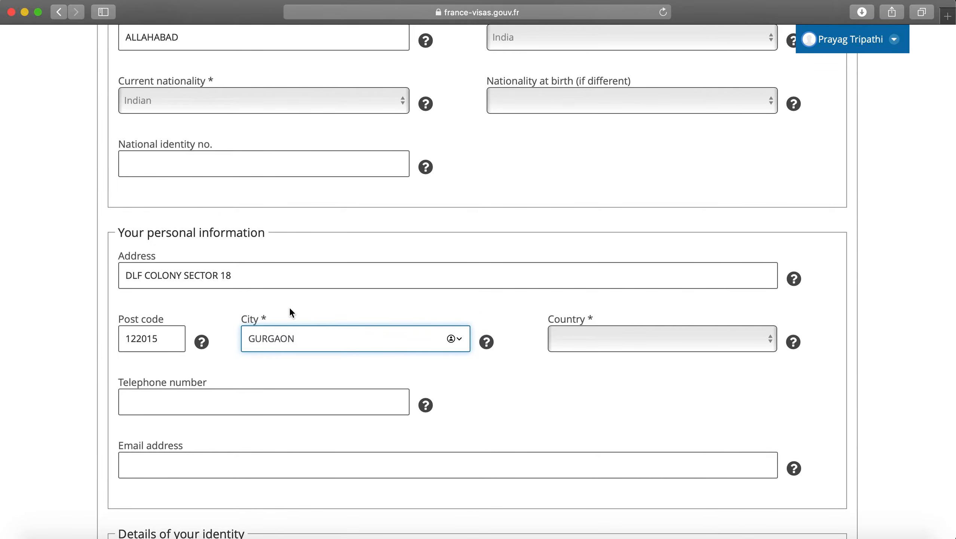
Step: Select India as country of residence and fill in the telephone number and e-mail address
scroll(319, 364, down, 1)
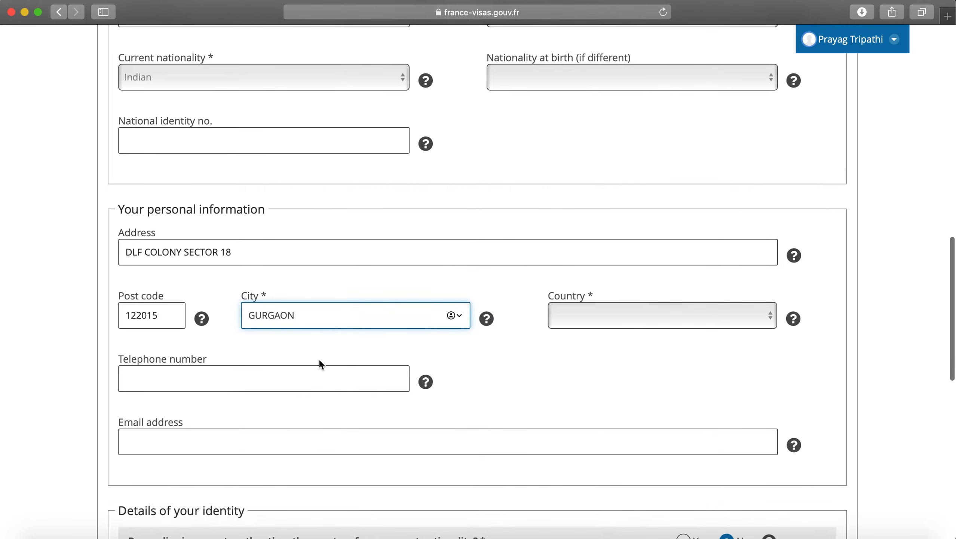
click(567, 331)
text(india)
key(Return)
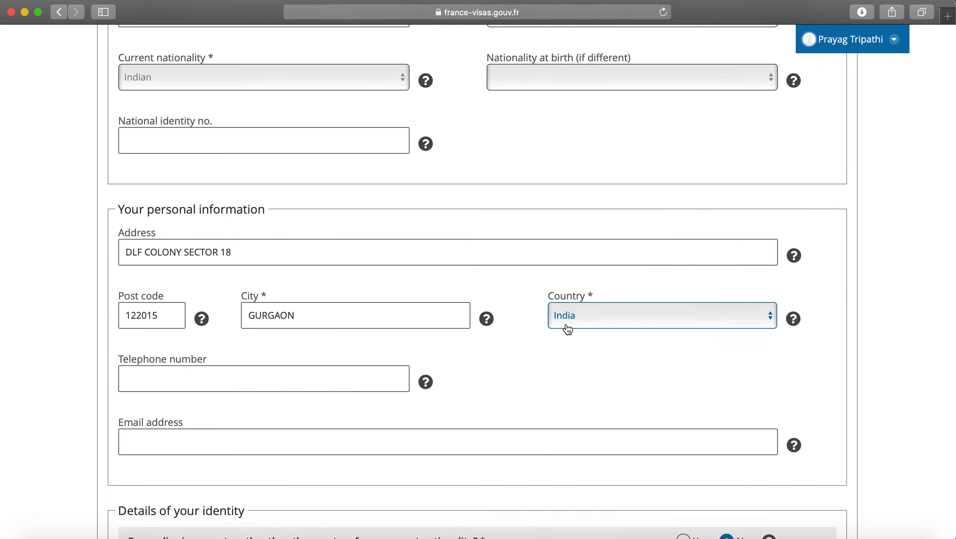
click(358, 370)
text(567857868)
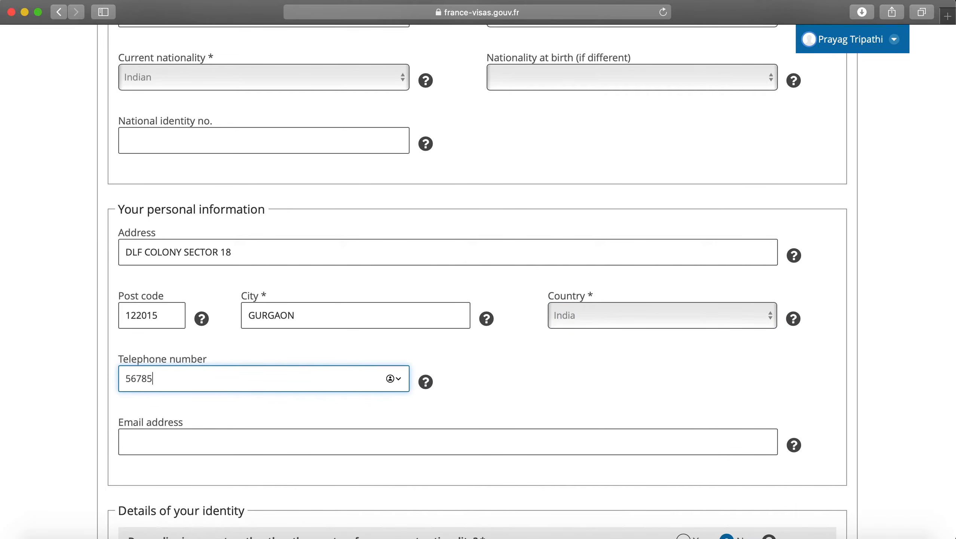
click(365, 447)
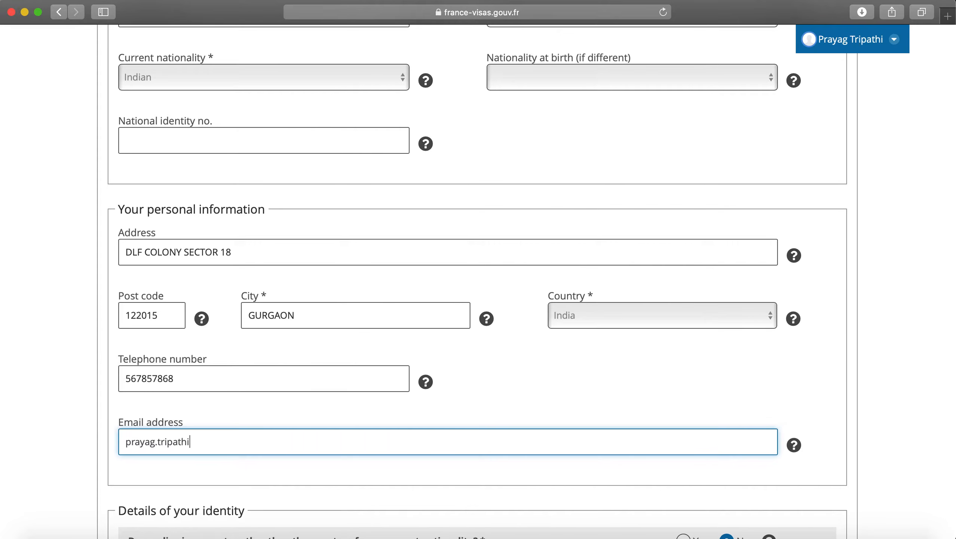
Step: Set the current job to Employee in the Information and communication sector
click(673, 392)
scroll(672, 390, down, 7)
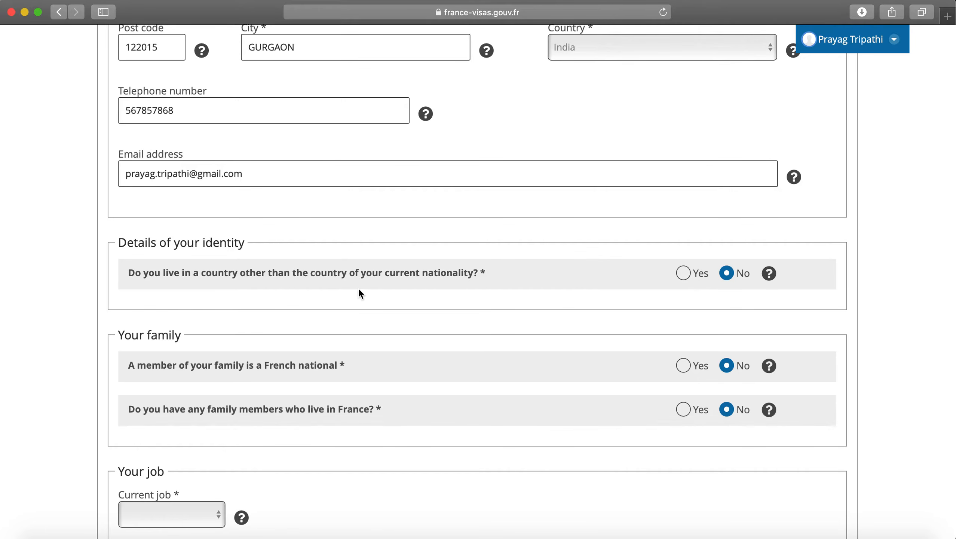
scroll(464, 290, down, 1)
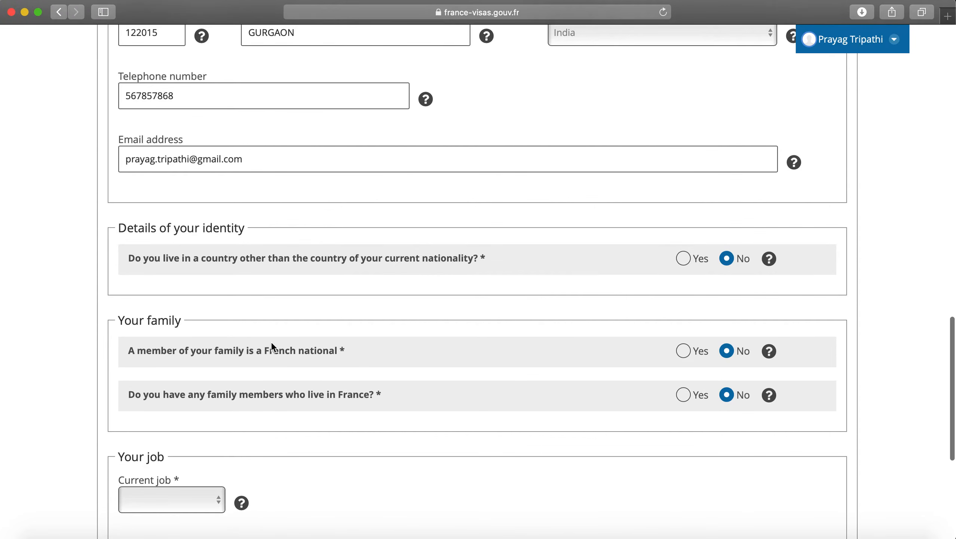
scroll(264, 340, down, 2)
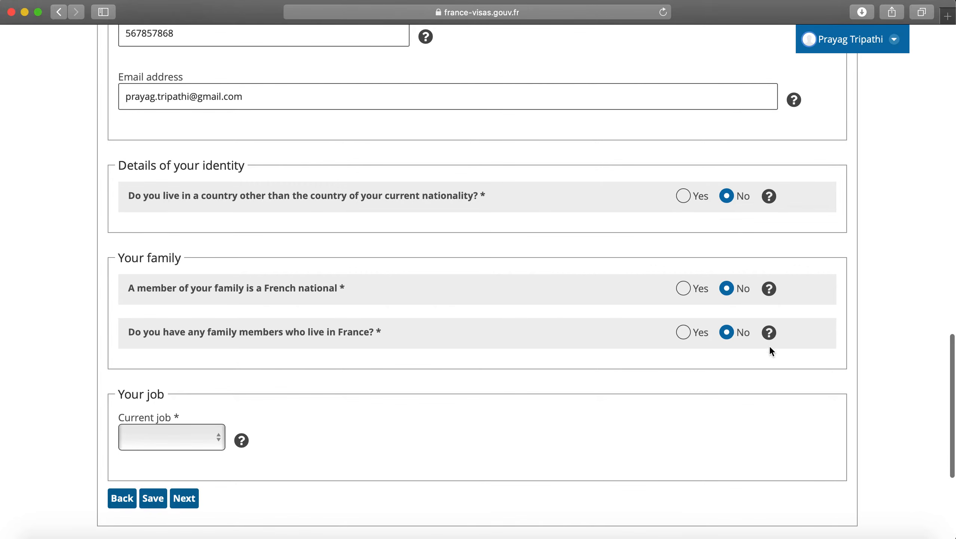
scroll(510, 388, down, 3)
click(192, 309)
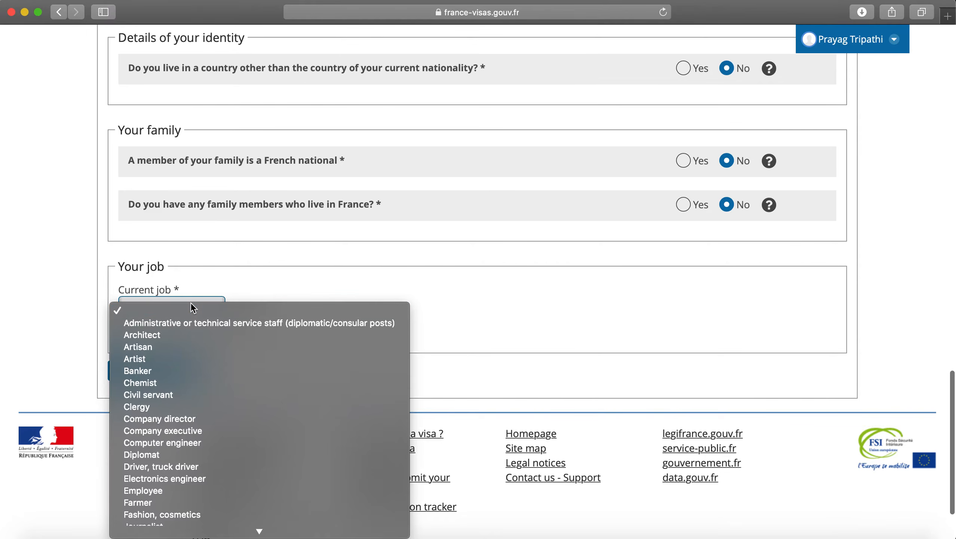
scroll(204, 393, down, 2)
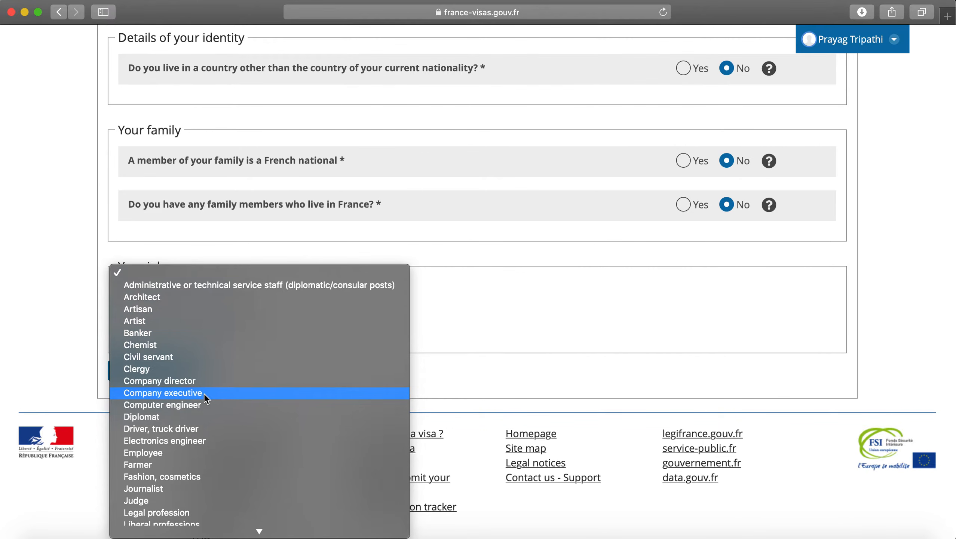
scroll(204, 393, down, 2)
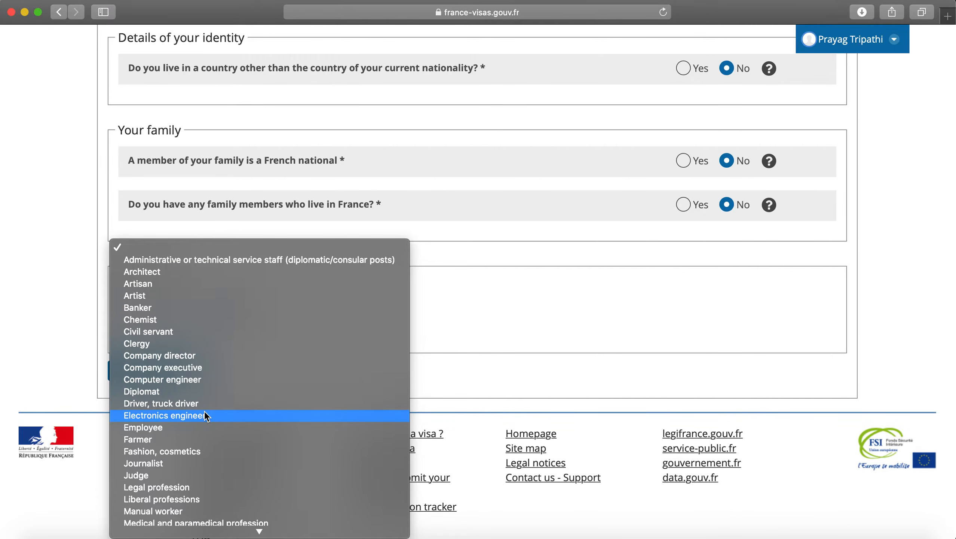
scroll(205, 412, down, 6)
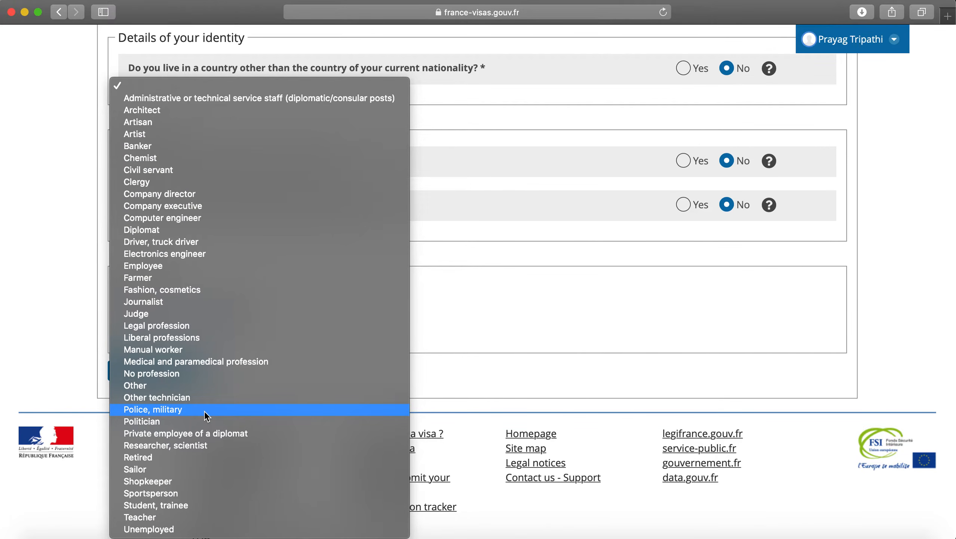
click(180, 387)
click(325, 309)
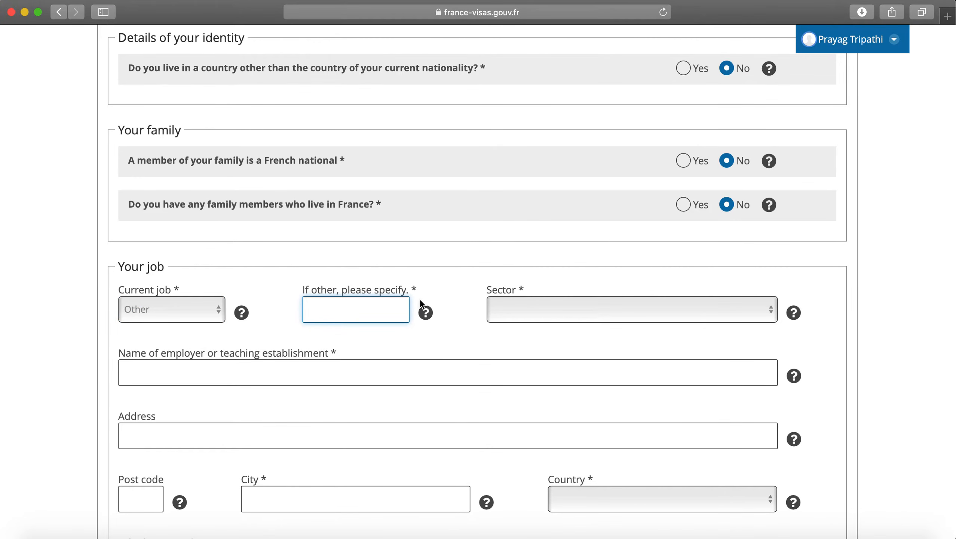
scroll(495, 413, down, 3)
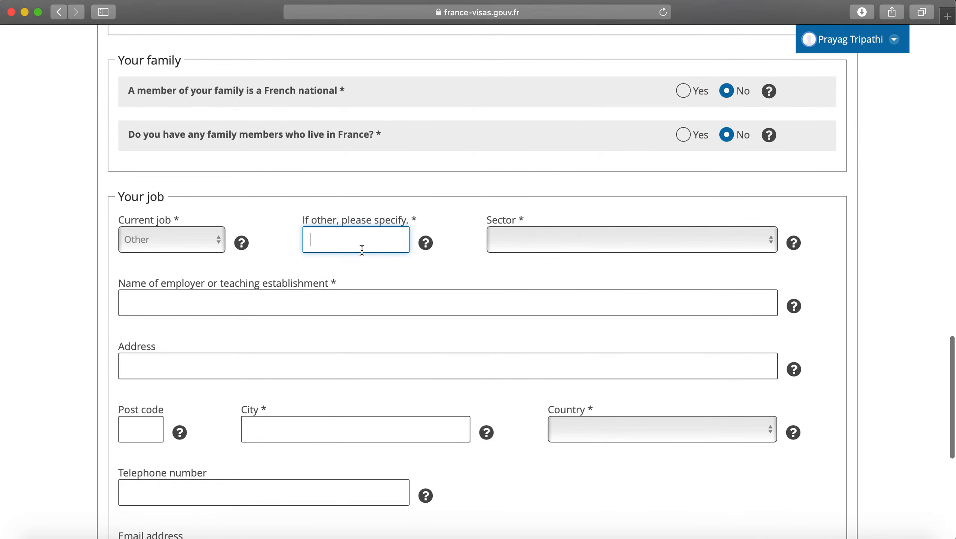
click(509, 236)
click(475, 210)
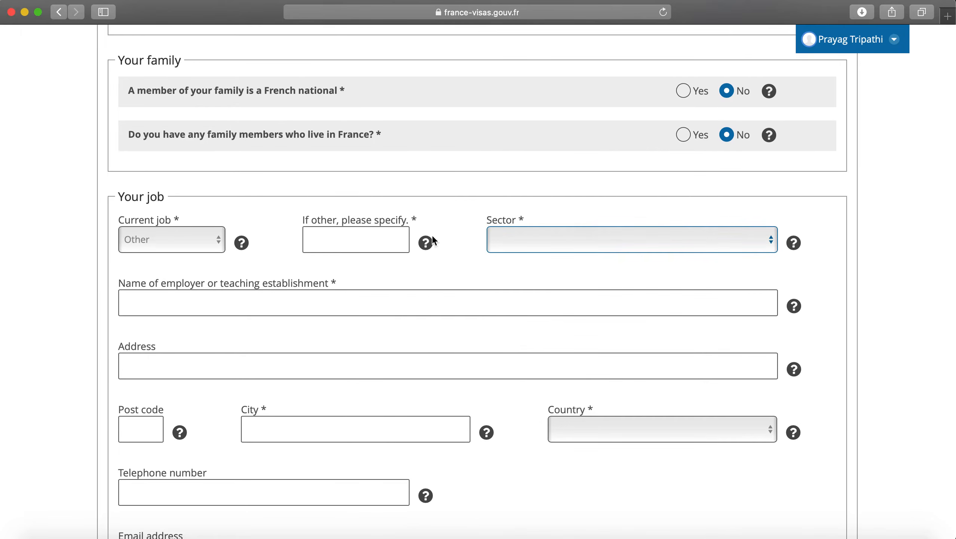
click(213, 245)
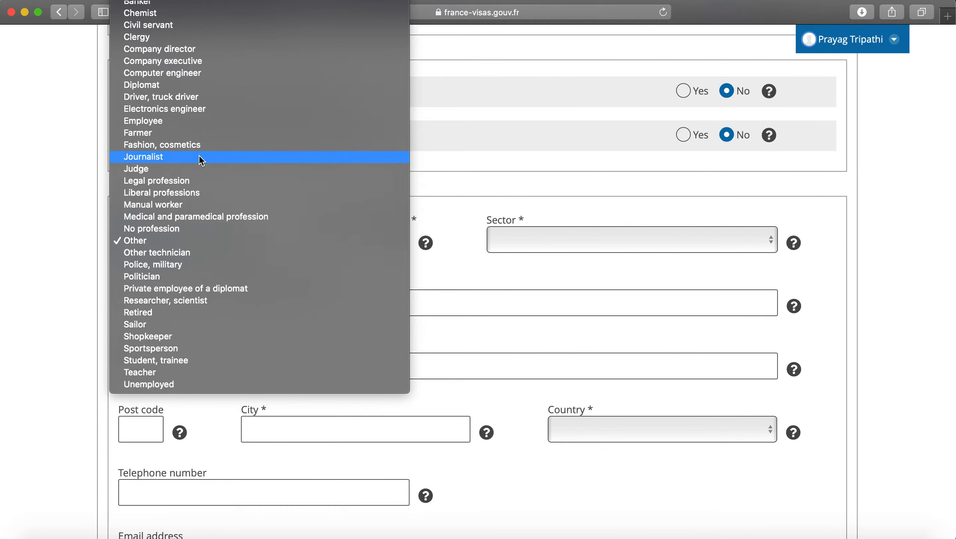
click(191, 120)
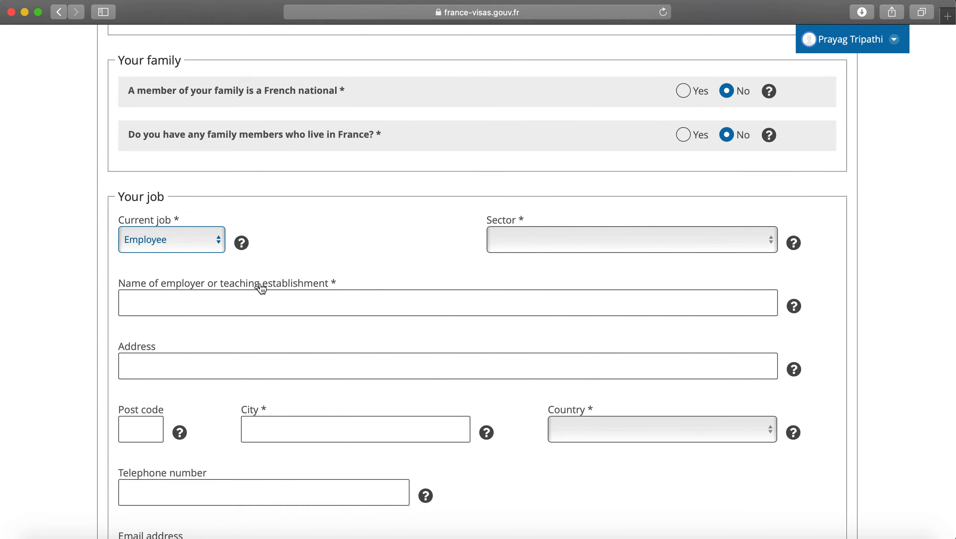
click(518, 241)
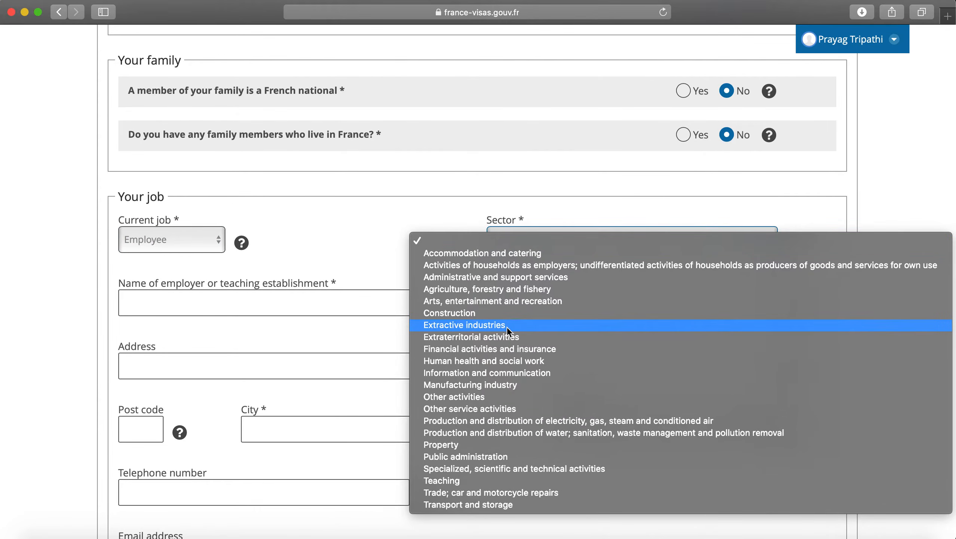
click(508, 372)
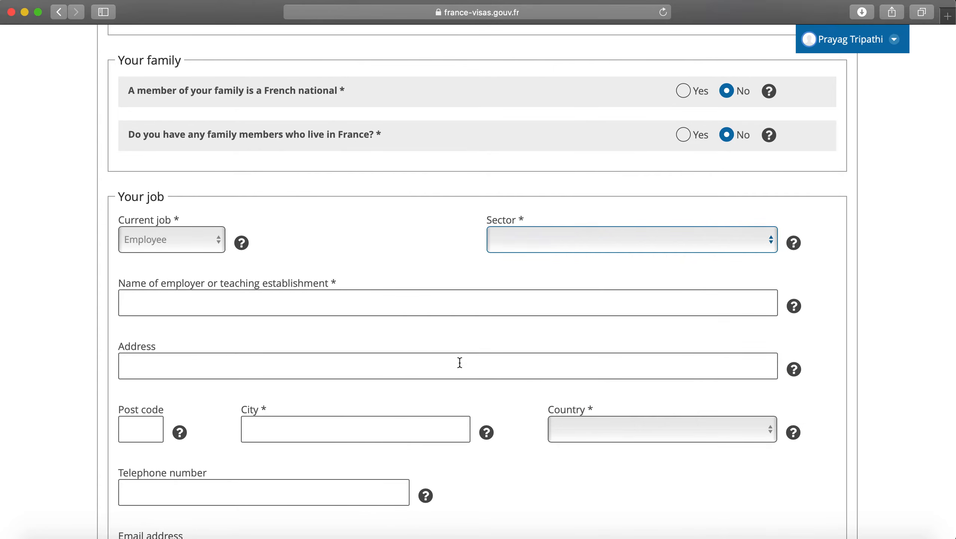
Step: Enter employer TCS with its address, post code, city Trivandrum and country India
click(232, 304)
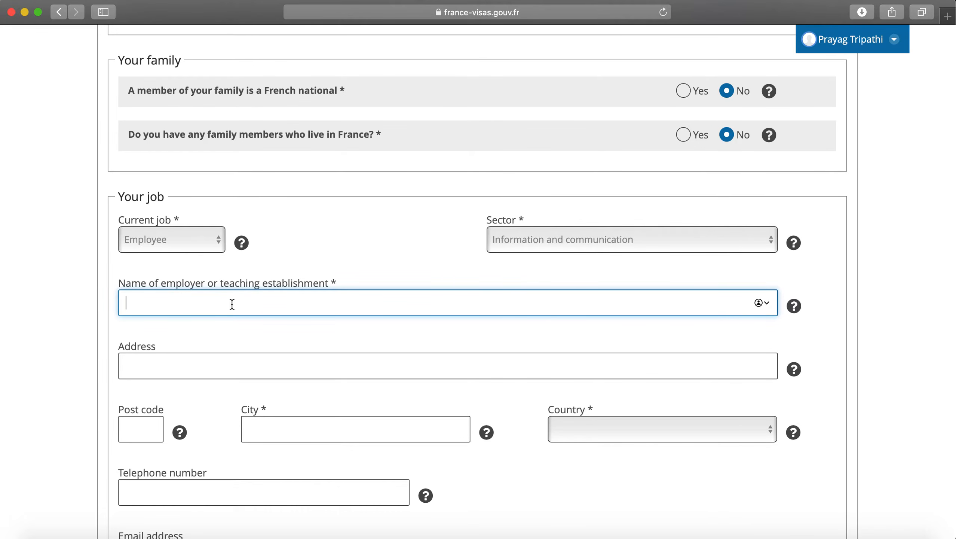
text(TCS)
key(Tab)
text(TCS KERALA)
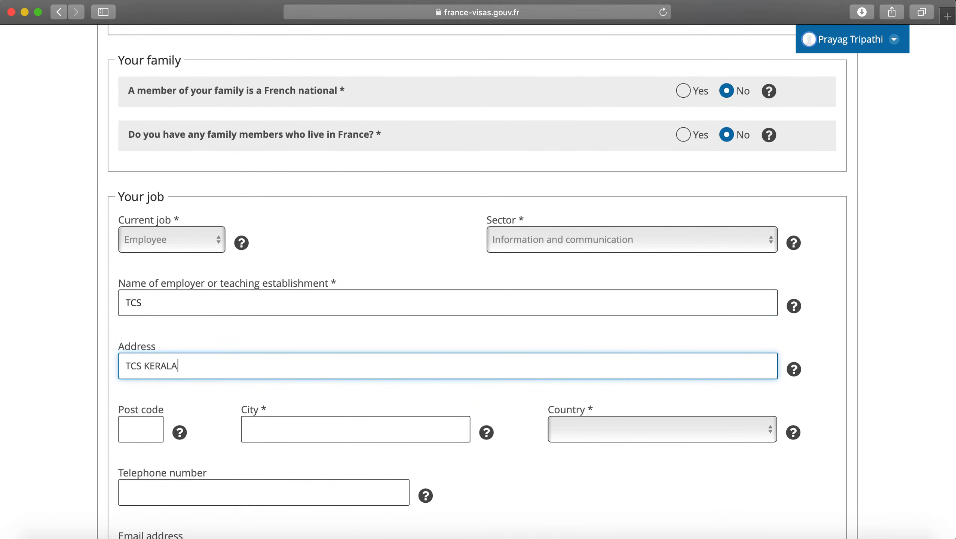
click(155, 427)
text(56757)
key(Tab)
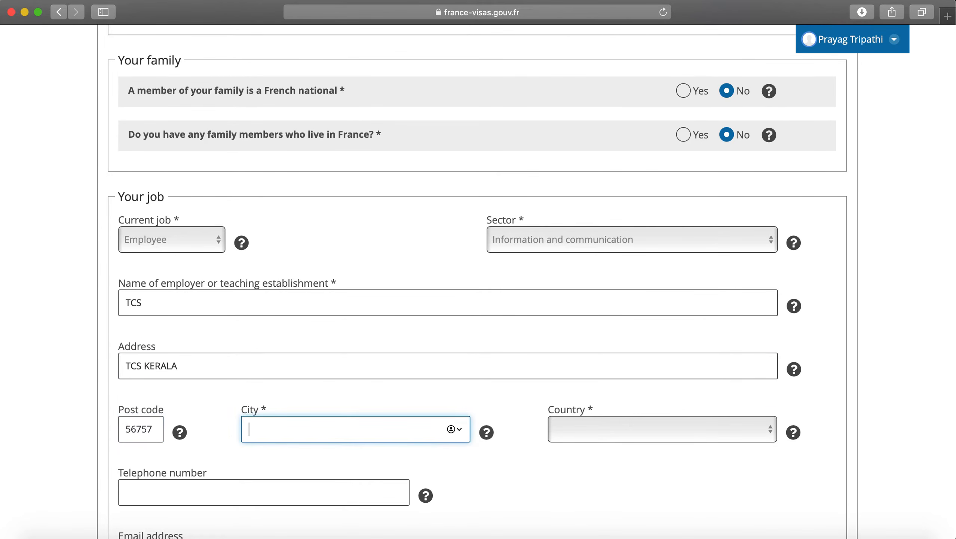
text(TRI)
key(BackSpace)
key(BackSpace)
text(VANDRUM)
click(563, 437)
text(india)
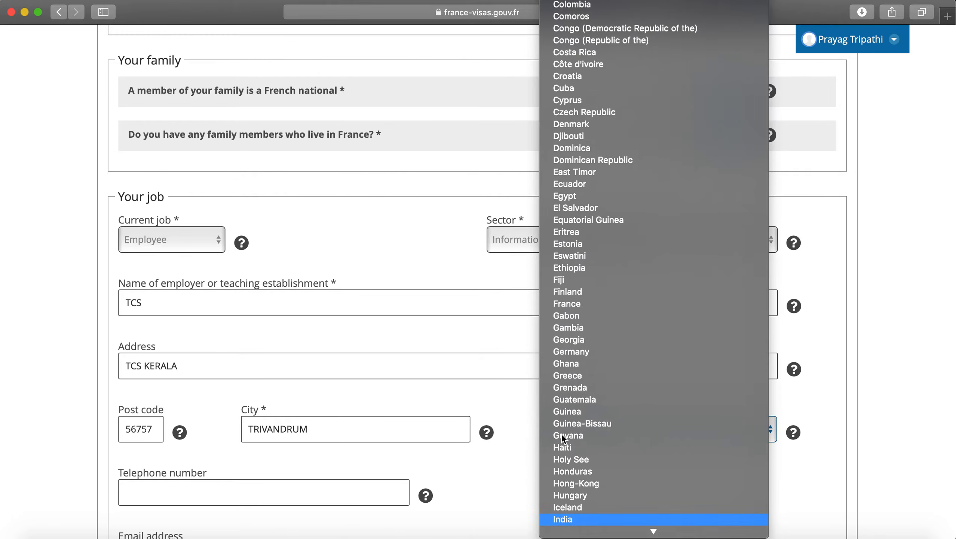
key(Return)
Step: Add the employer's telephone number and e-mail address, then continue to the next step
scroll(563, 437, down, 5)
click(350, 320)
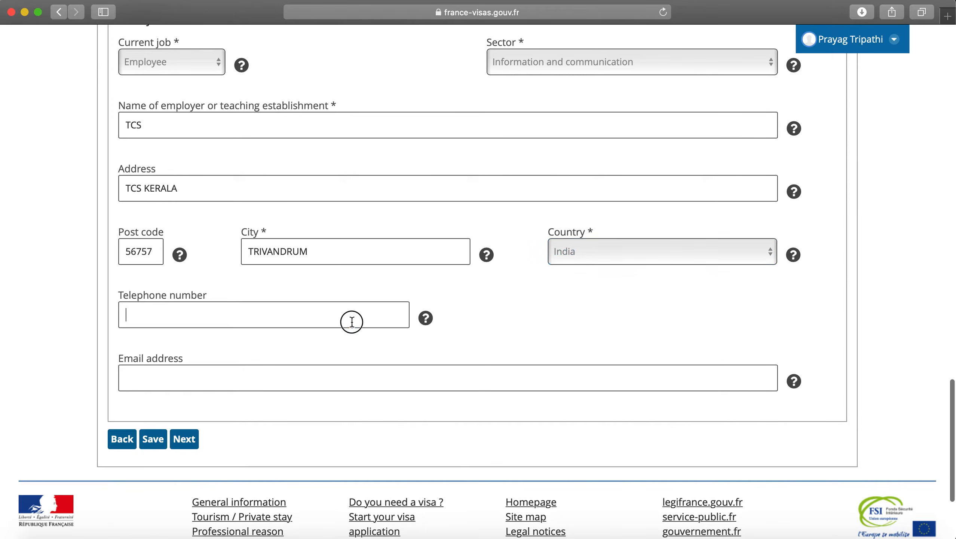
text(56567657)
click(348, 375)
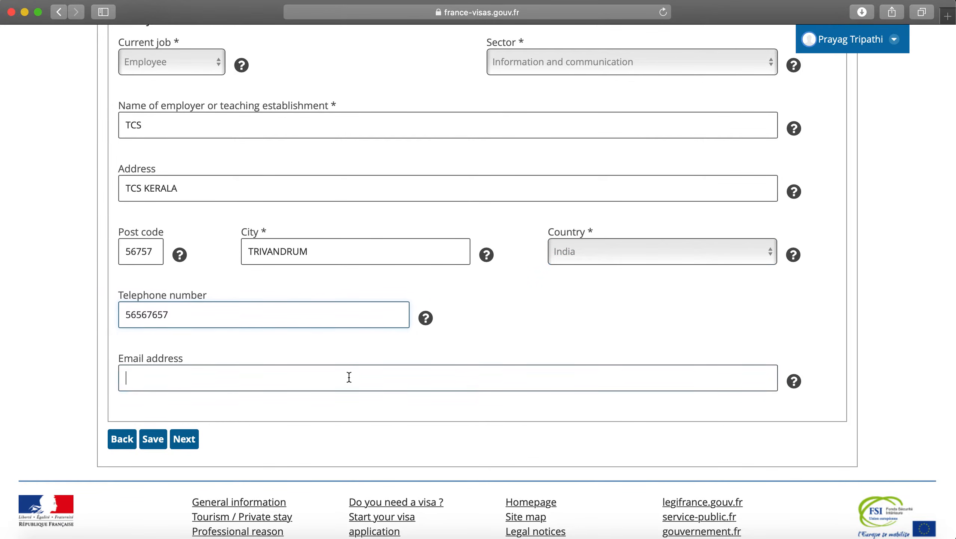
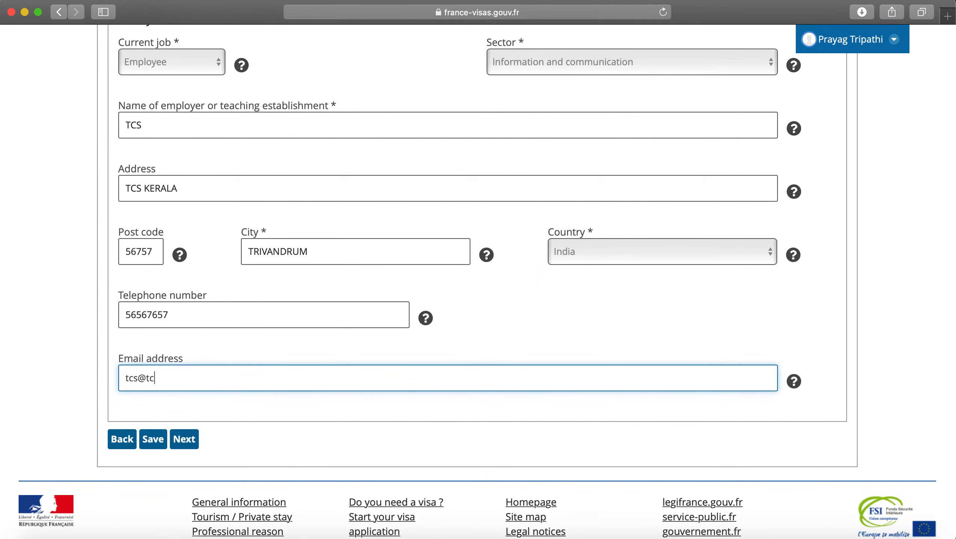
click(184, 439)
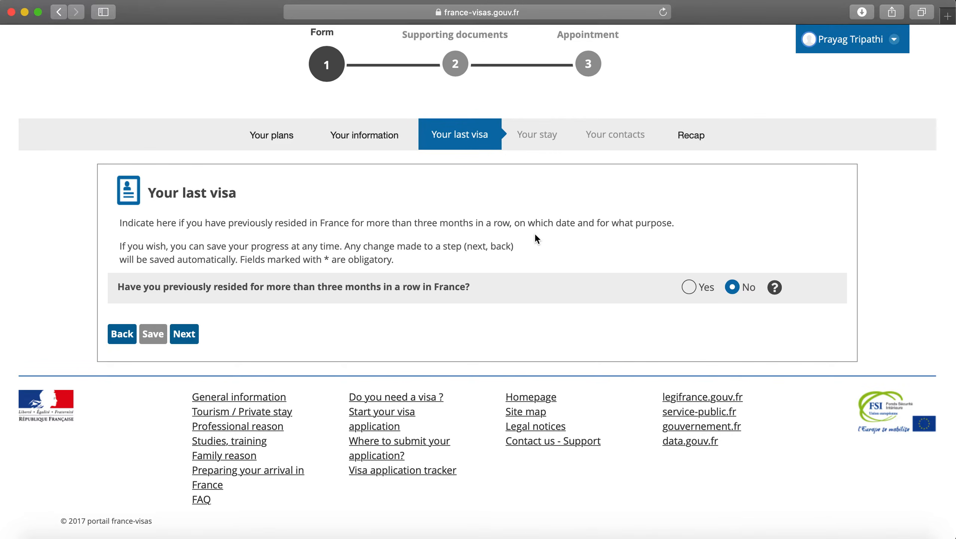
Step: Keep No for previous residence in France over three months and continue
click(183, 337)
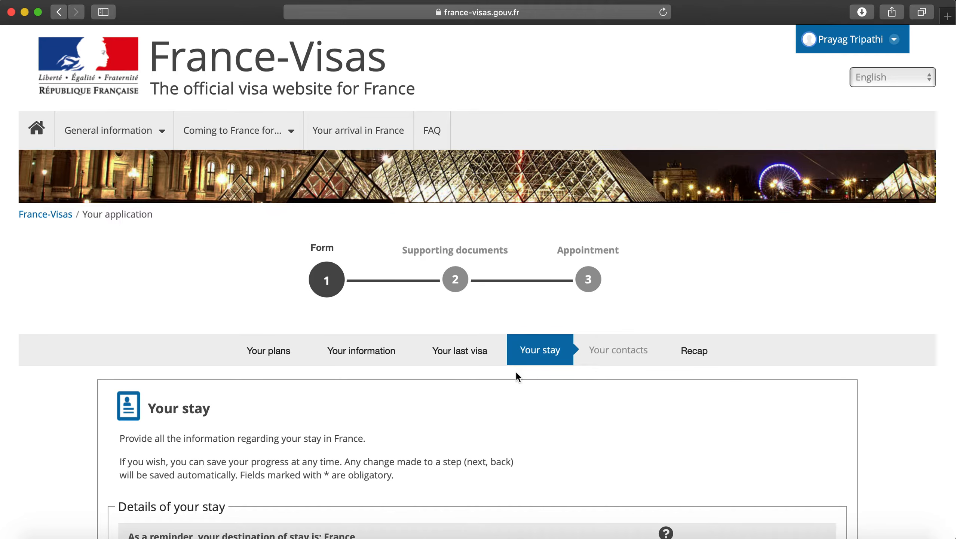
Step: Set the planned arrival date to 26 August 2019
scroll(516, 370, down, 6)
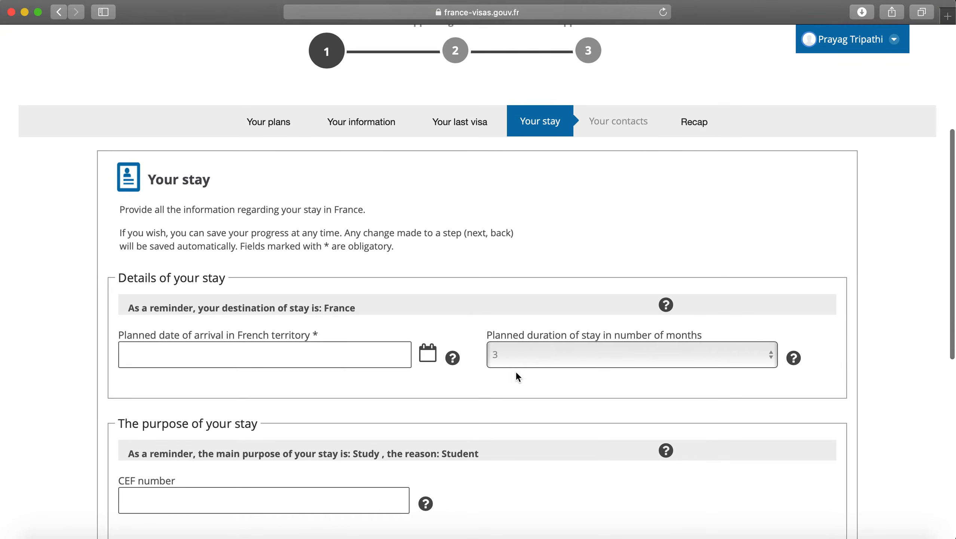
scroll(516, 371, down, 2)
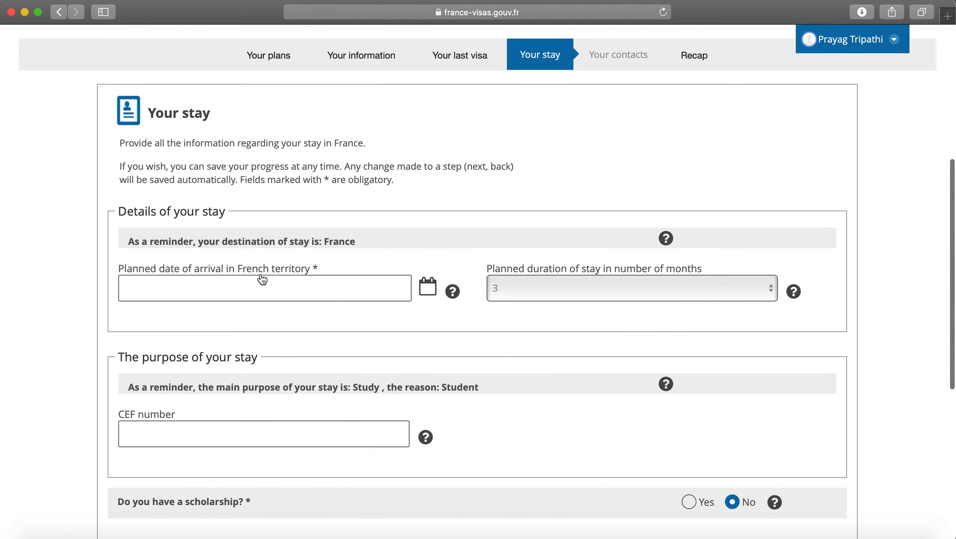
scroll(262, 279, down, 1)
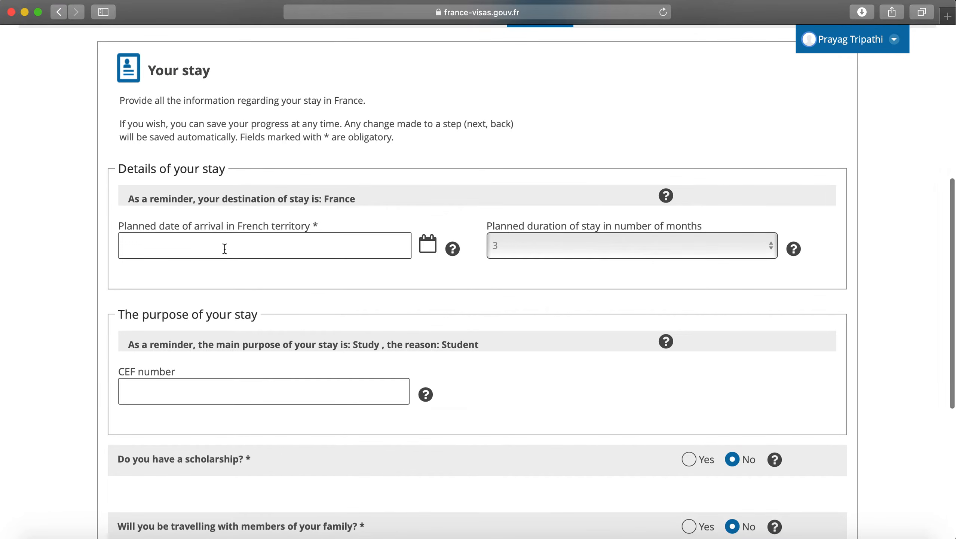
click(426, 250)
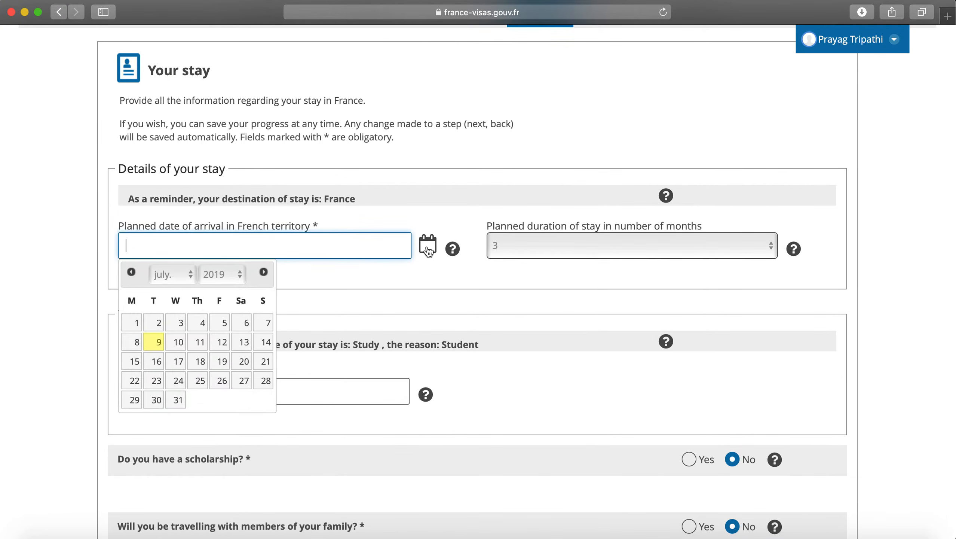
click(188, 281)
click(166, 286)
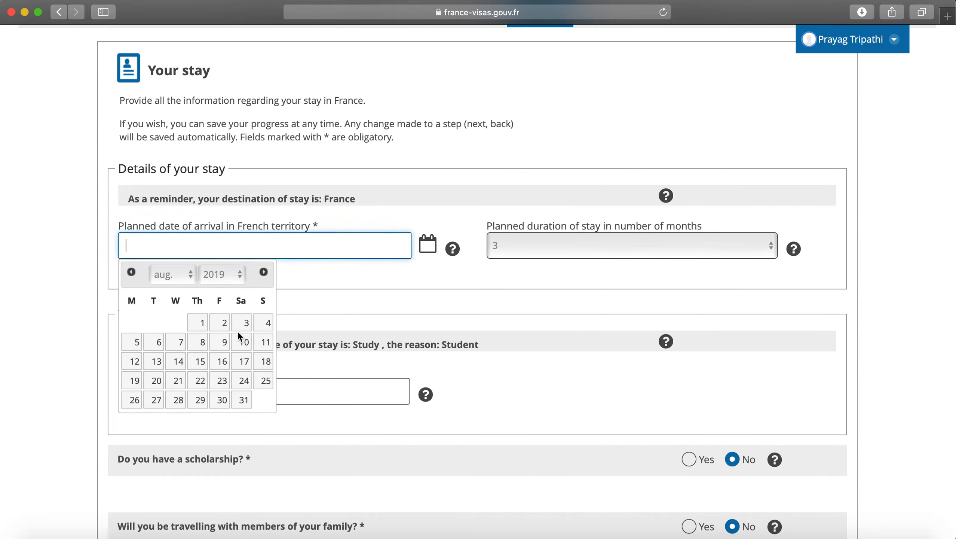
click(134, 400)
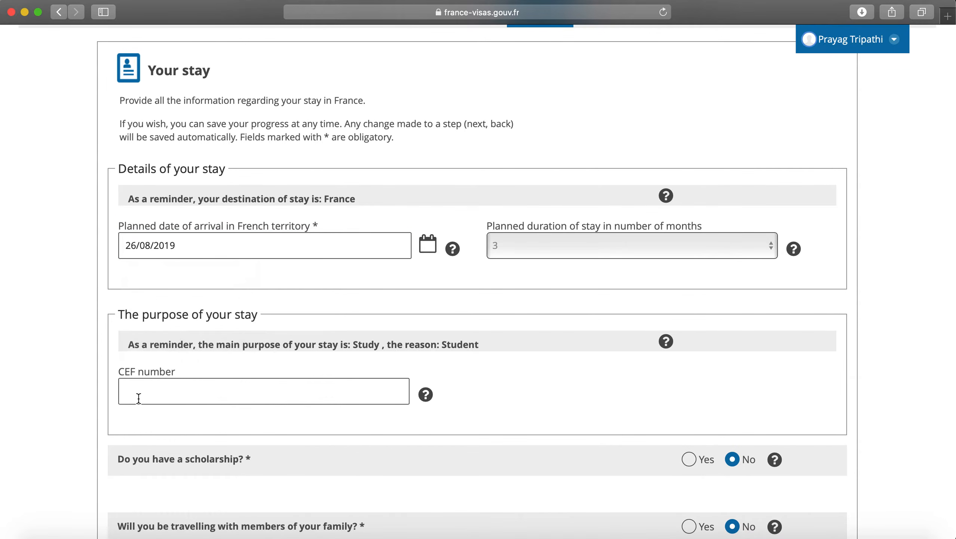
Step: Set the planned stay duration to 12 months
click(526, 257)
click(522, 354)
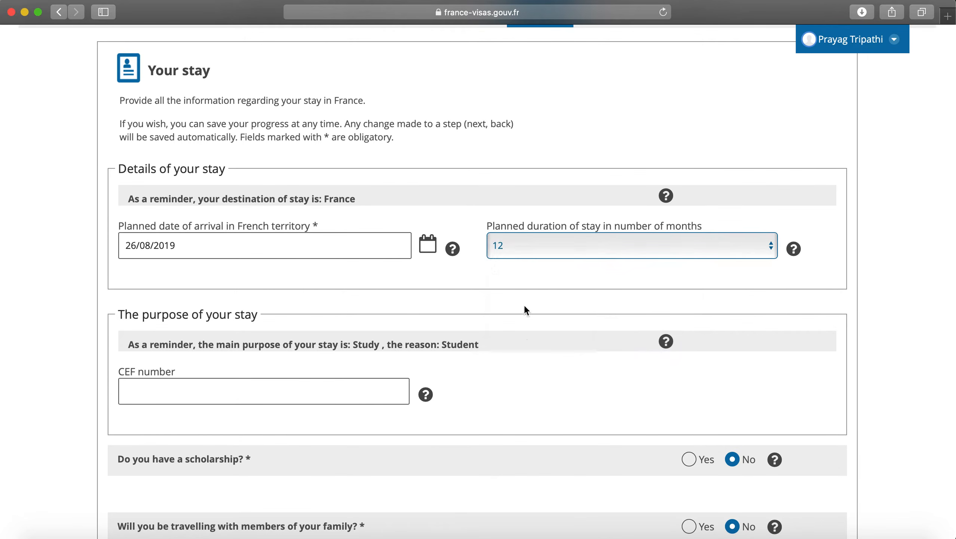
scroll(527, 285, down, 2)
click(529, 210)
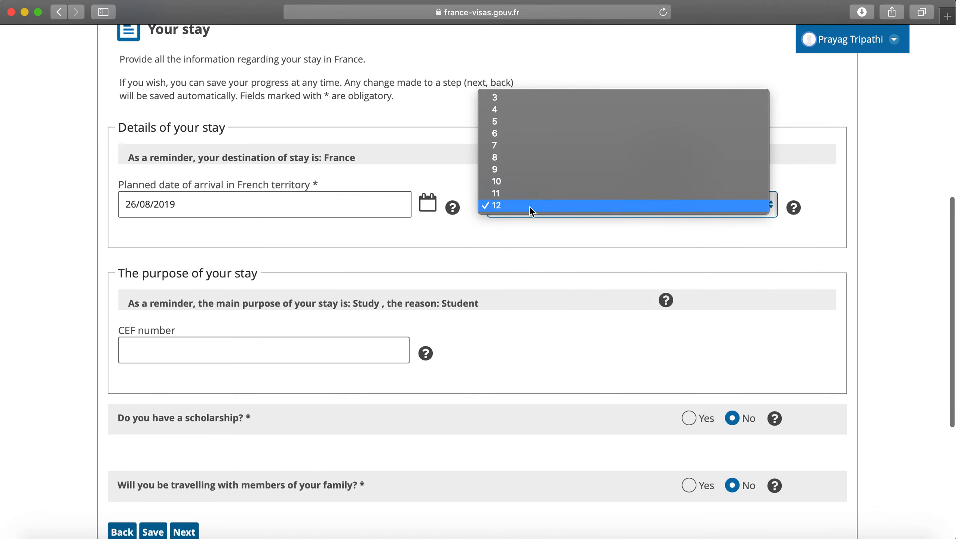
click(529, 208)
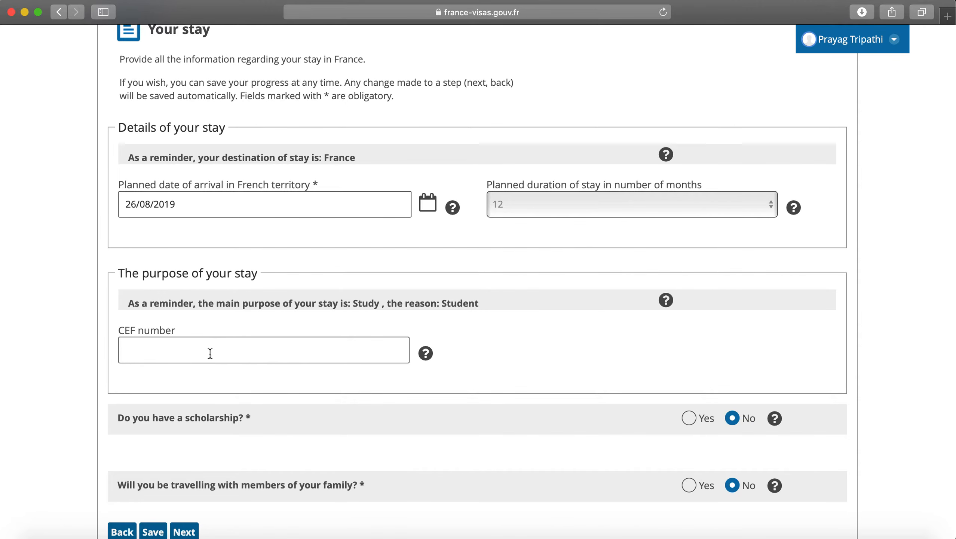
Step: Enter a CEF number, clear it once flagged incorrect, and move on to Your contacts
scroll(216, 376, down, 1)
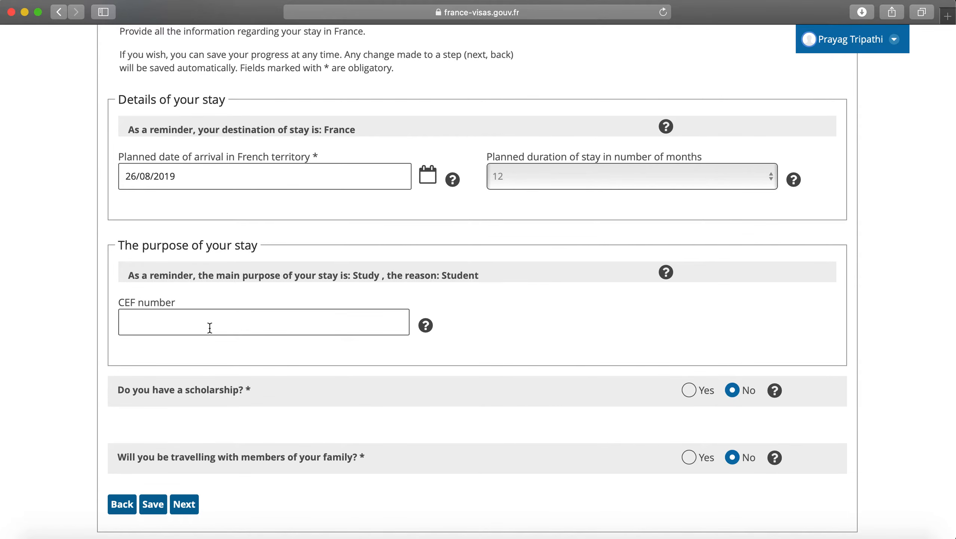
click(210, 328)
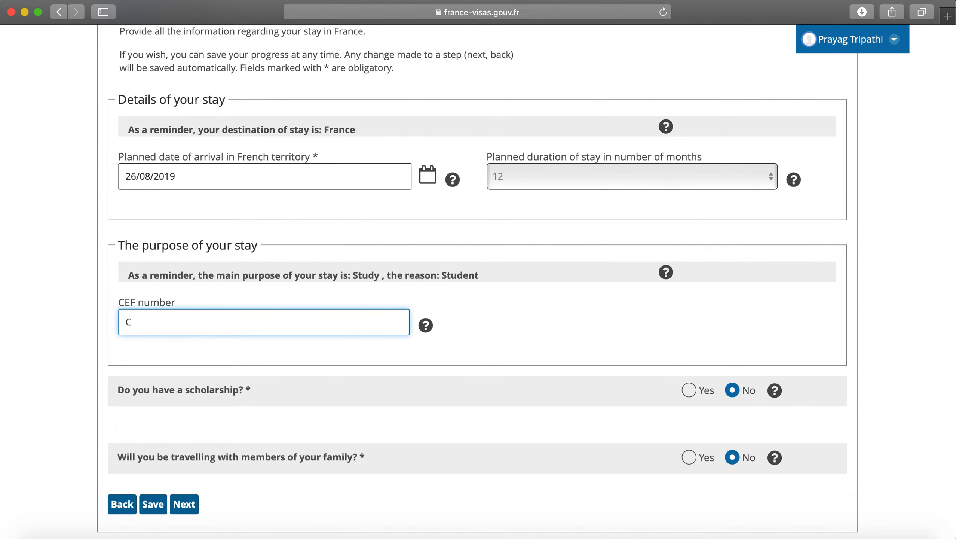
scroll(475, 350, down, 5)
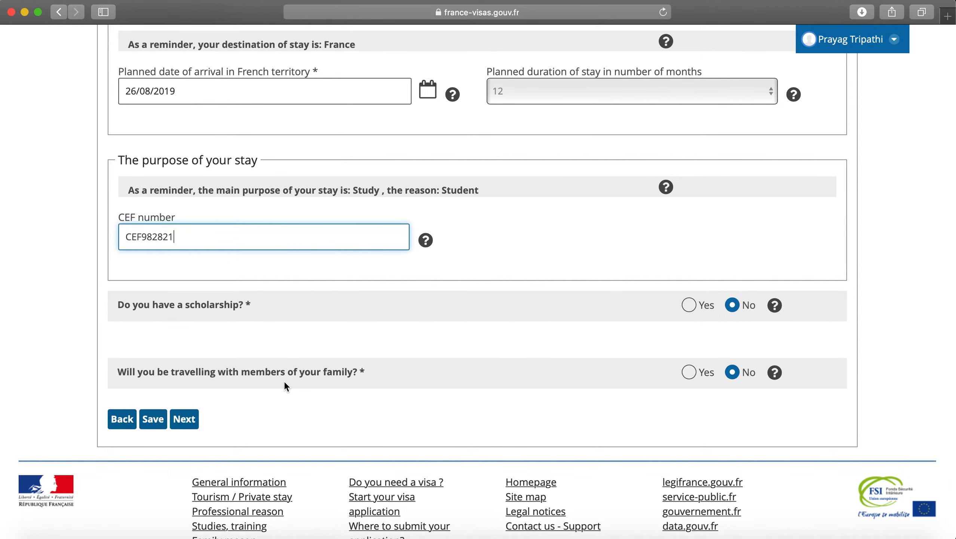
click(189, 420)
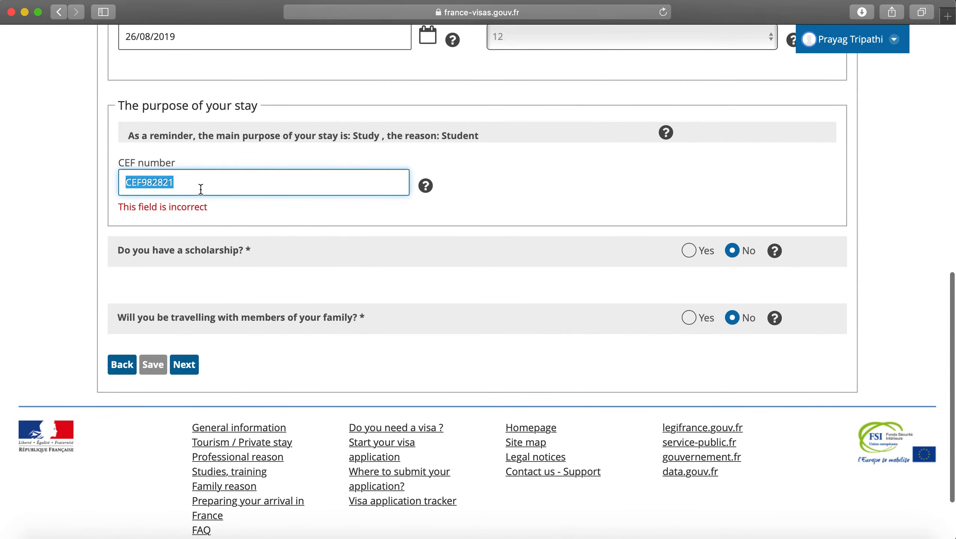
key(BackSpace)
click(322, 334)
click(184, 365)
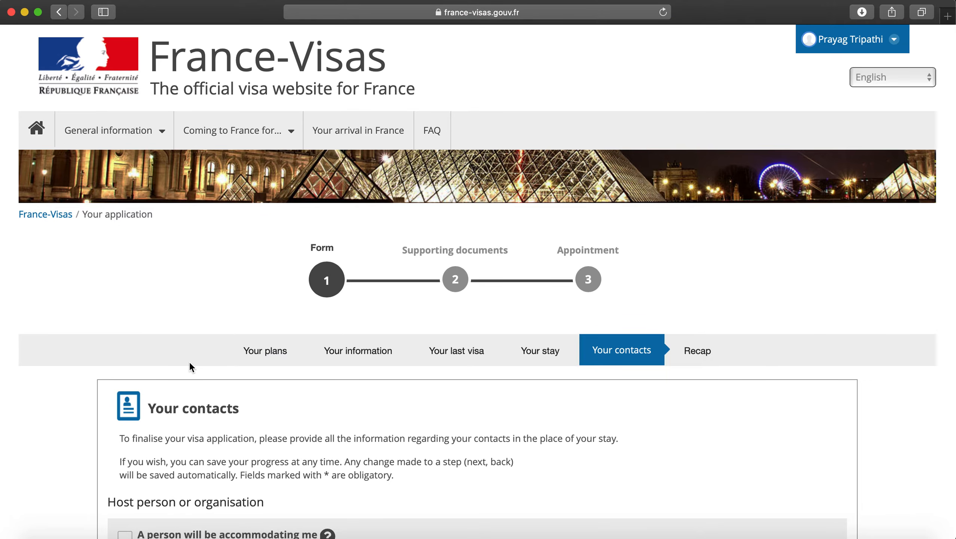
Step: Choose 'A company, organisation or establishment will be accommodating me' instead of hotel accommodation
scroll(344, 356, down, 5)
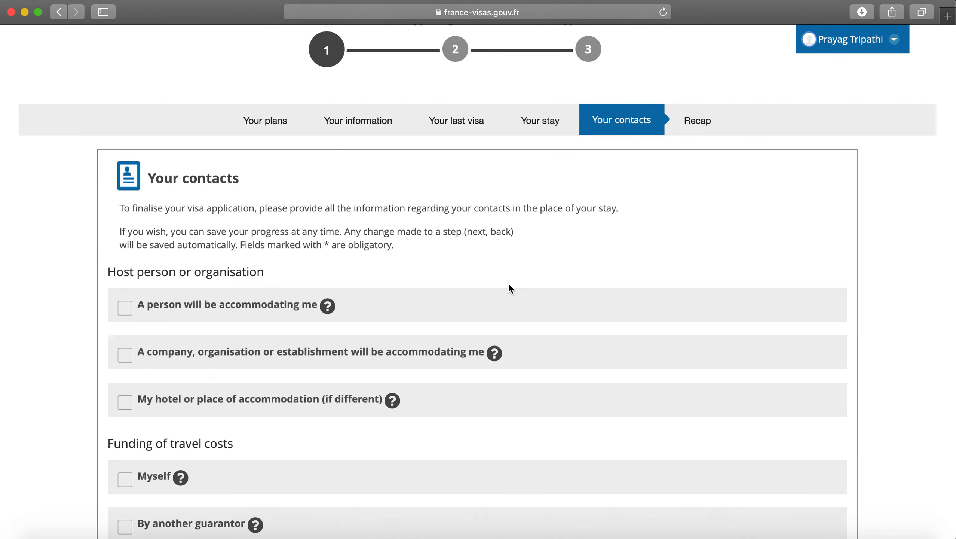
scroll(509, 285, down, 2)
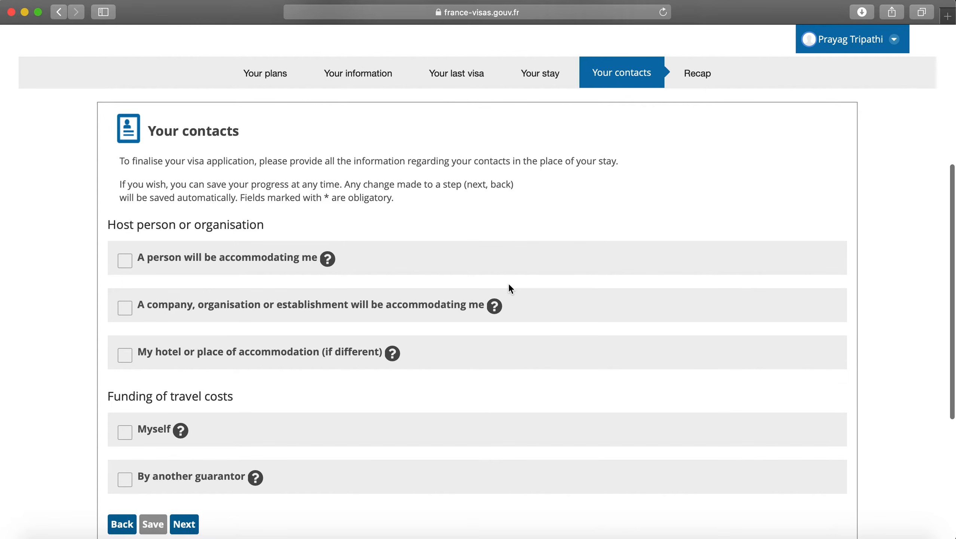
scroll(510, 288, down, 2)
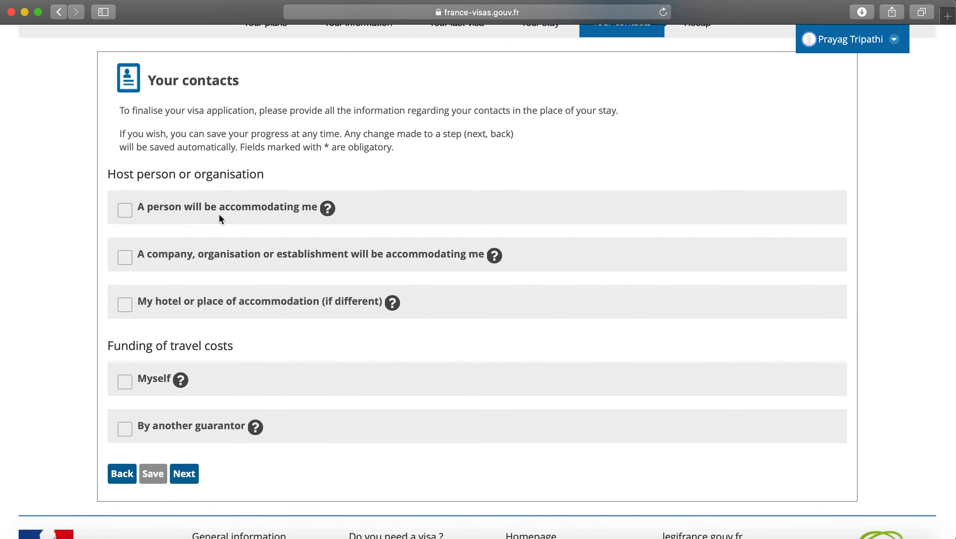
scroll(172, 261, down, 1)
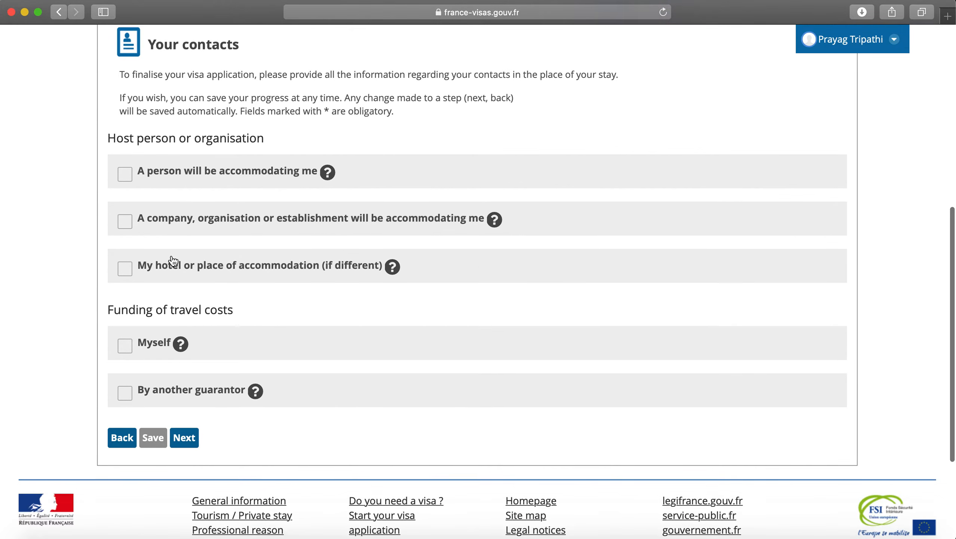
scroll(178, 273, down, 1)
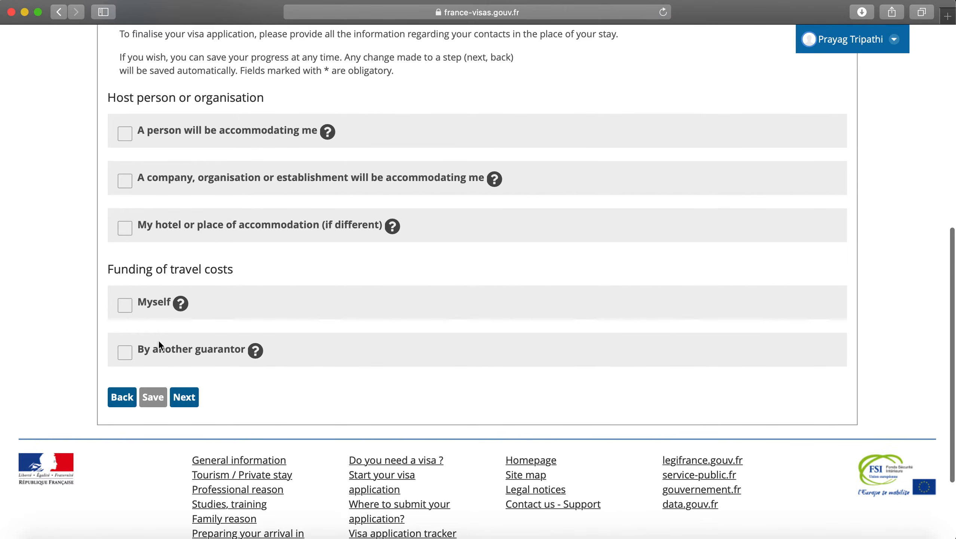
triple_click(169, 101)
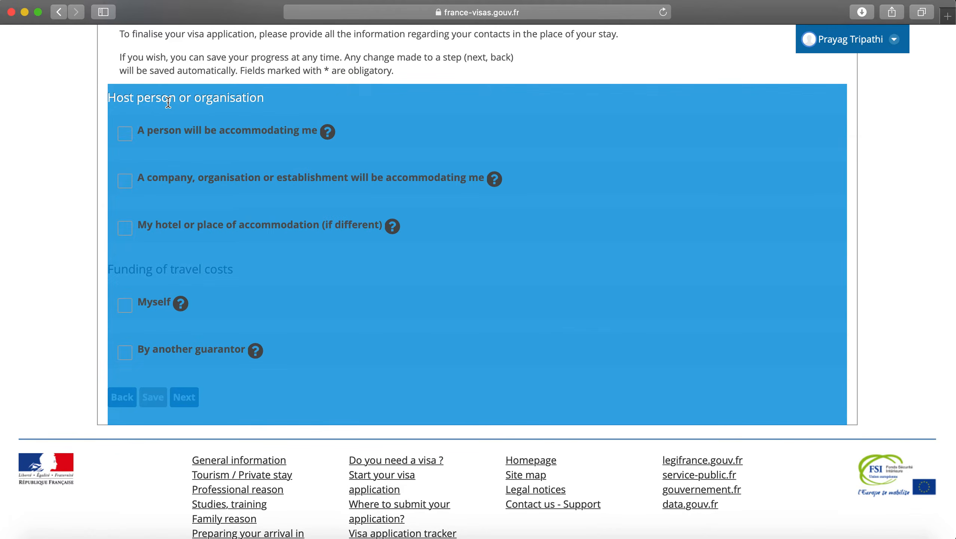
double_click(169, 101)
click(230, 91)
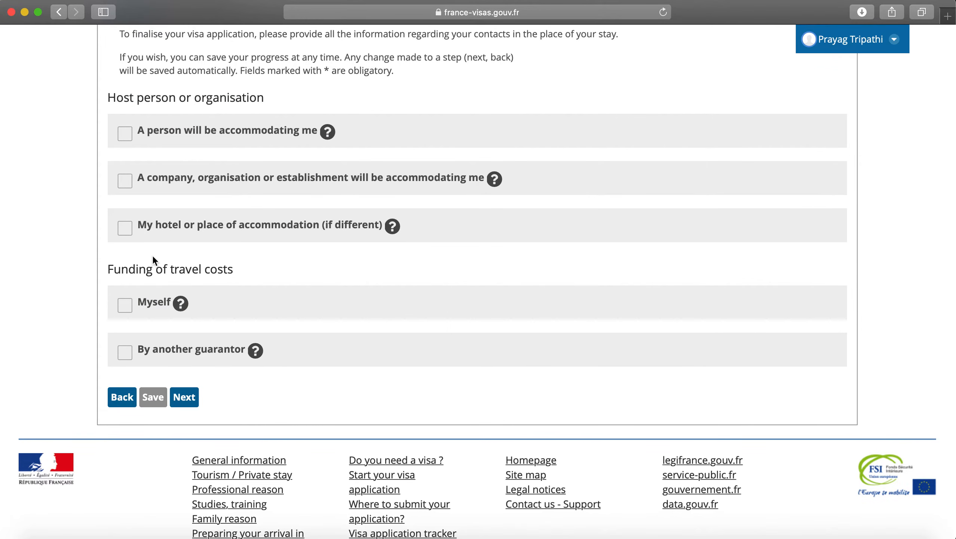
triple_click(153, 269)
click(154, 269)
click(130, 229)
click(131, 232)
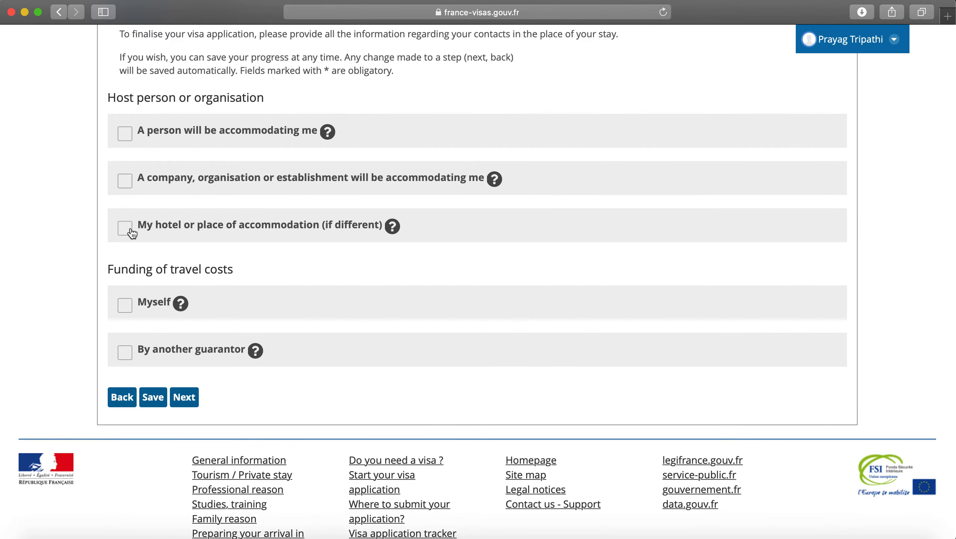
click(126, 183)
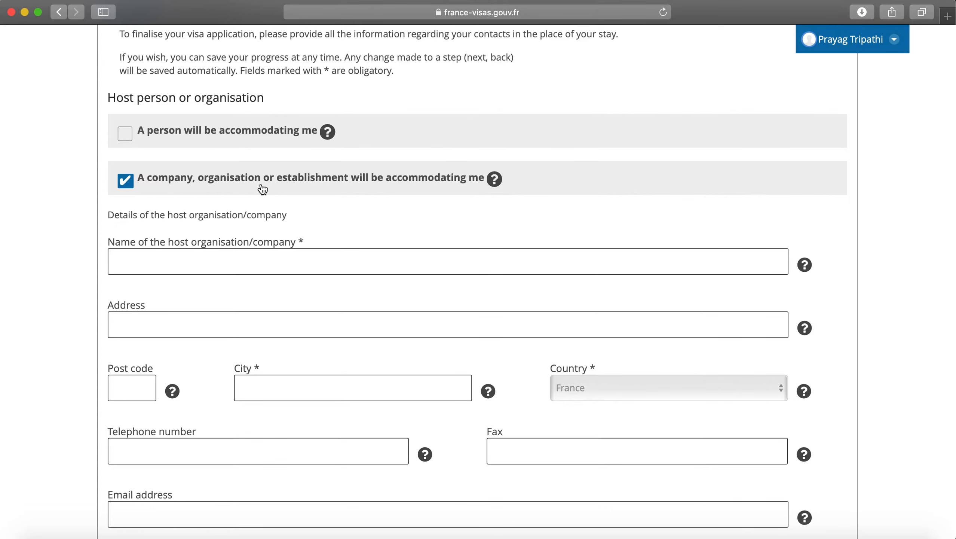
Step: Enter host KEDGE BUSINESS SCHOOL with its street address, post code and city Marseille
click(330, 269)
scroll(330, 269, down, 1)
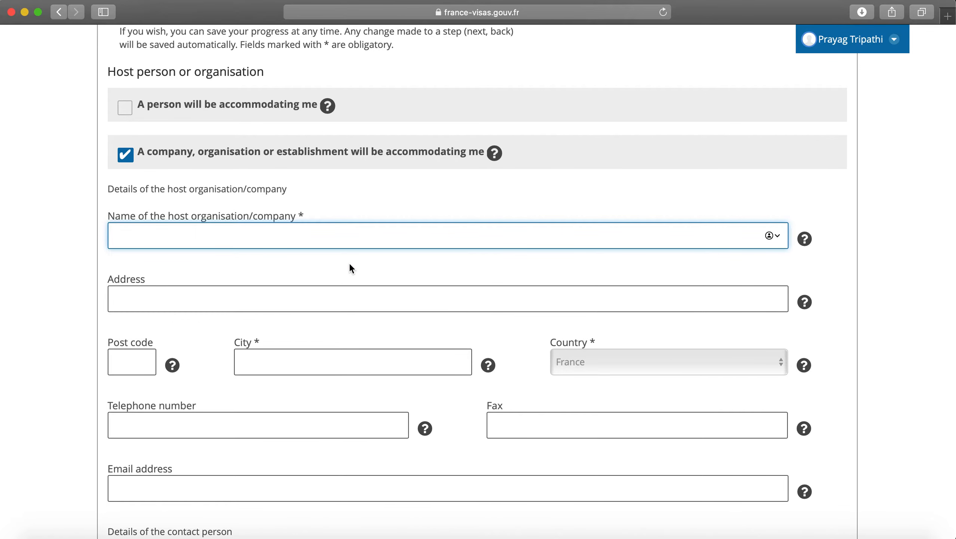
scroll(350, 264, down, 1)
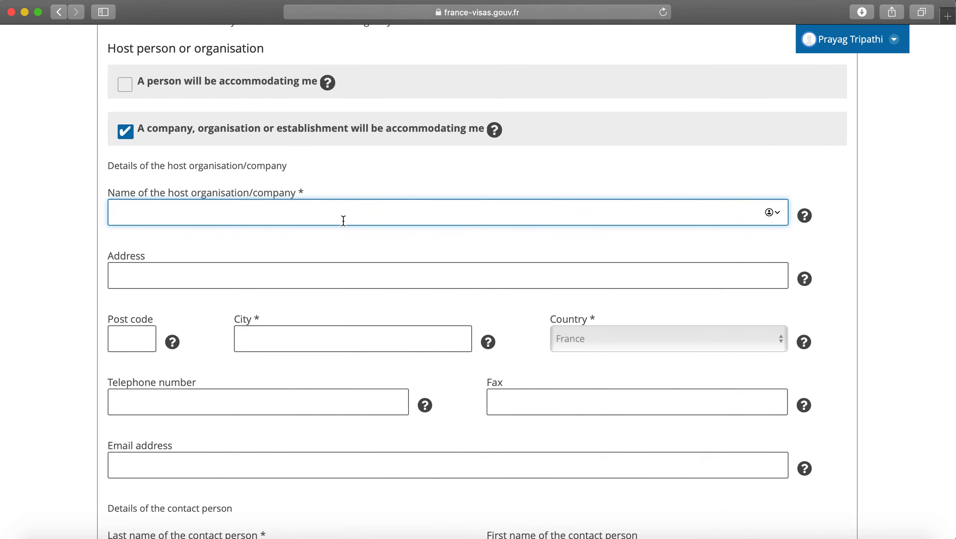
text(KEDGE BUSINESS SCHOOL)
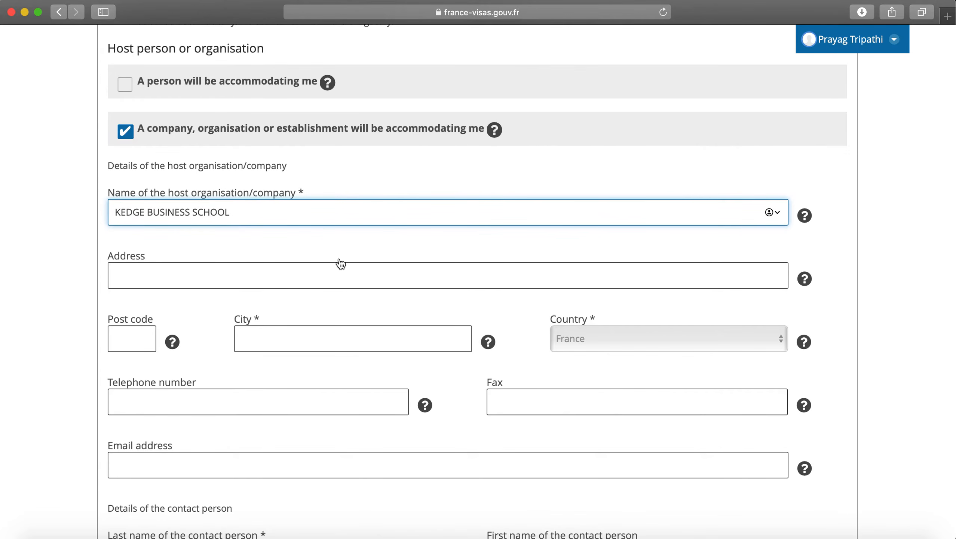
click(338, 271)
text(DOMAINE DE LUMINY)
key(Tab)
text(13009)
key(Tab)
text(MARSEILLE)
Step: Fill in the host organisation's telephone, fax and e-mail address
scroll(585, 342, down, 3)
click(348, 291)
text(564654645)
key(Tab)
text(67575757)
key(Tab)
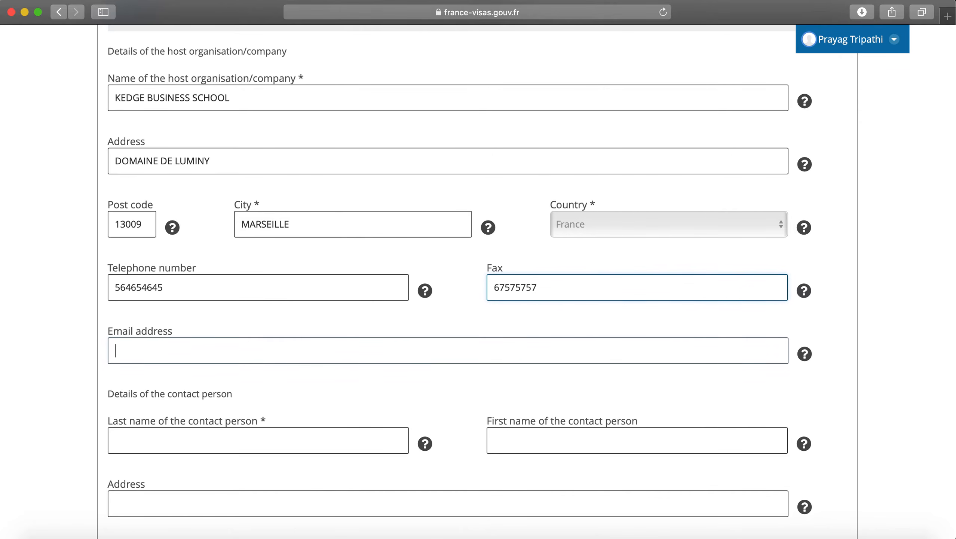
text(kedge)
key(BackSpace)
key(BackSpace)
key(BackSpace)
key(BackSpace)
key(BackSpace)
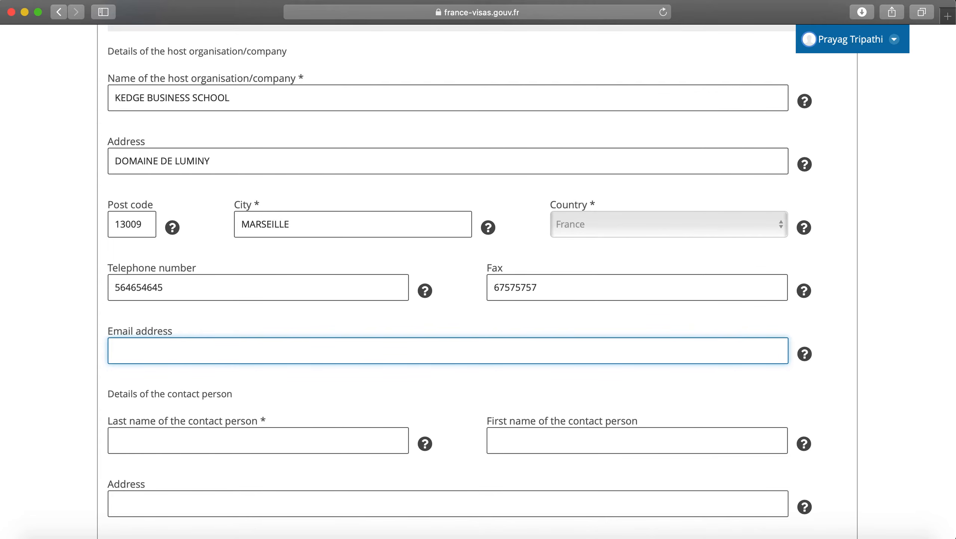
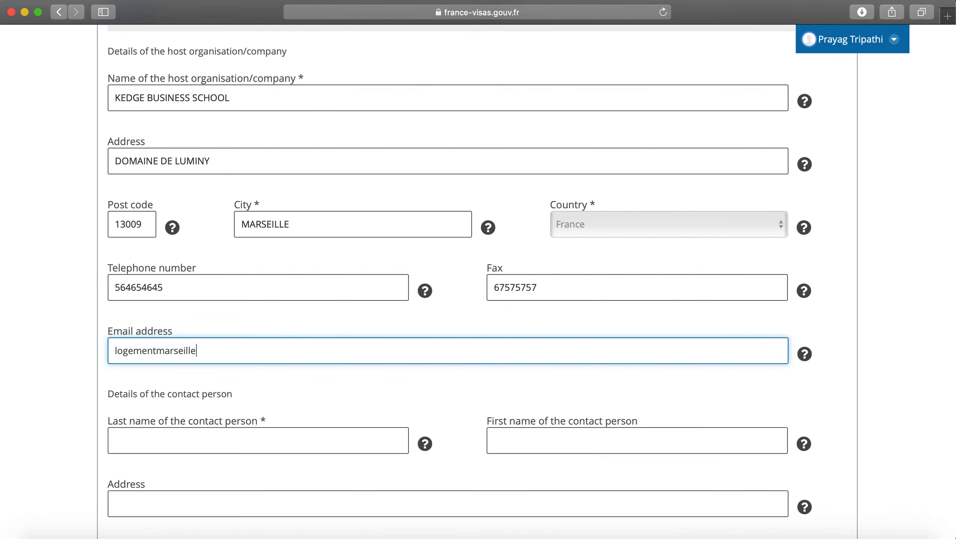
Step: Enter the contact person's last and first name plus the Marseille address and post code
scroll(293, 335, down, 3)
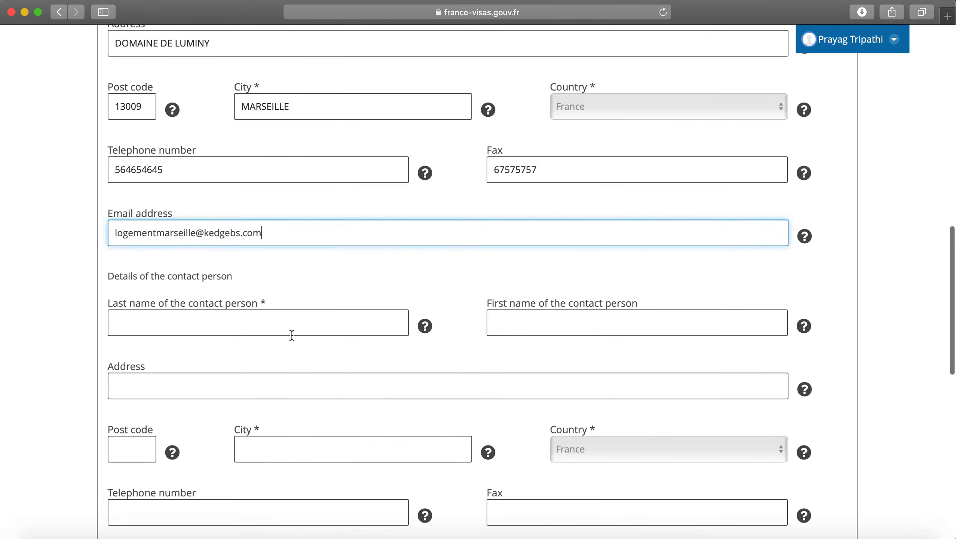
scroll(293, 335, down, 1)
click(288, 293)
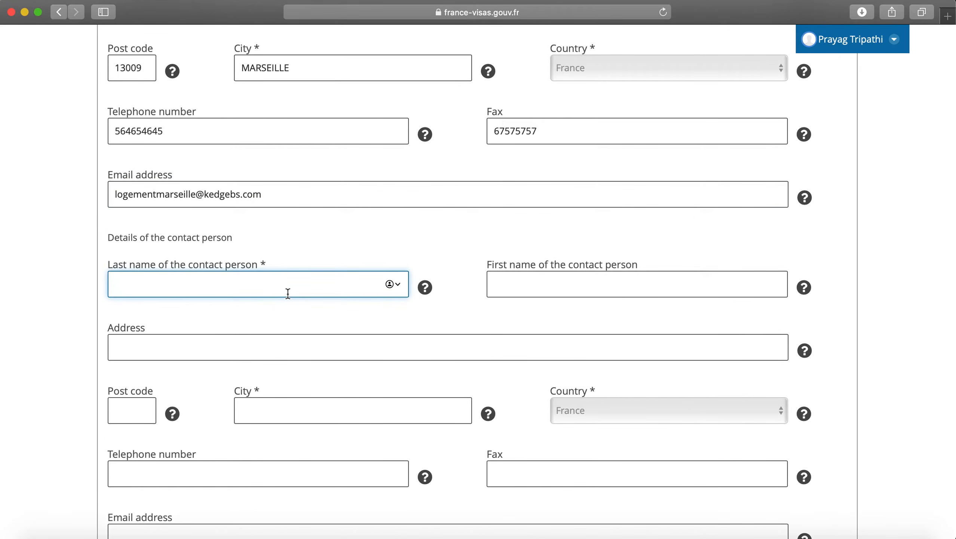
click(550, 288)
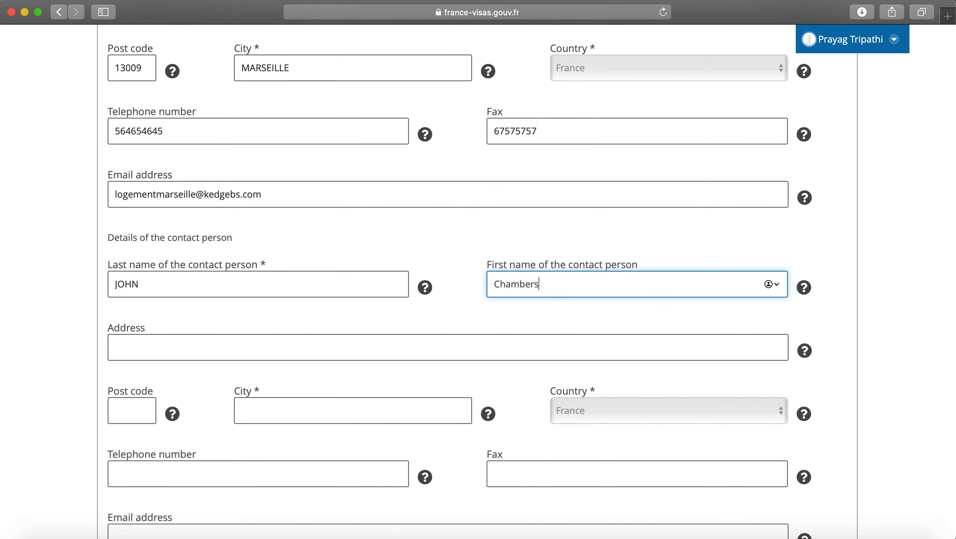
scroll(285, 298, down, 2)
click(272, 272)
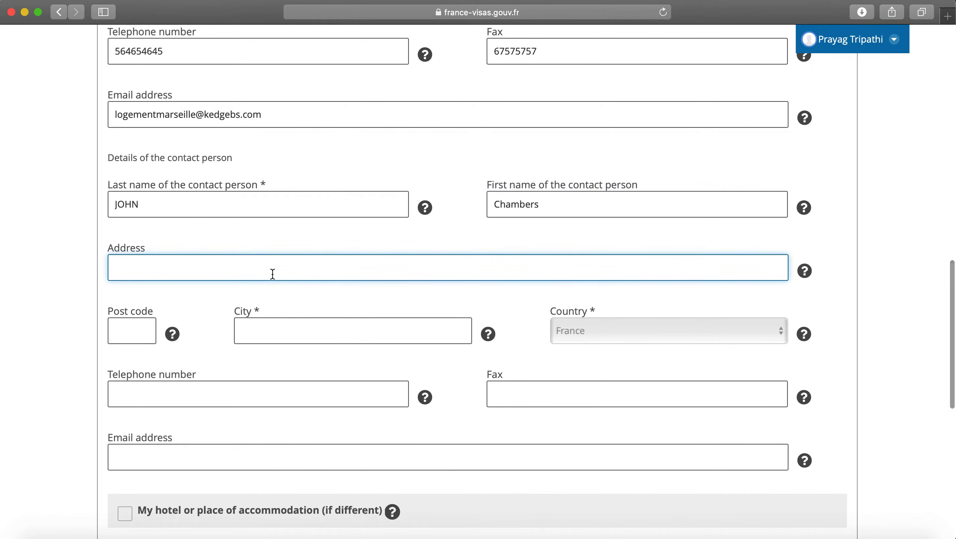
text(DOMAINE DE LUMNI)
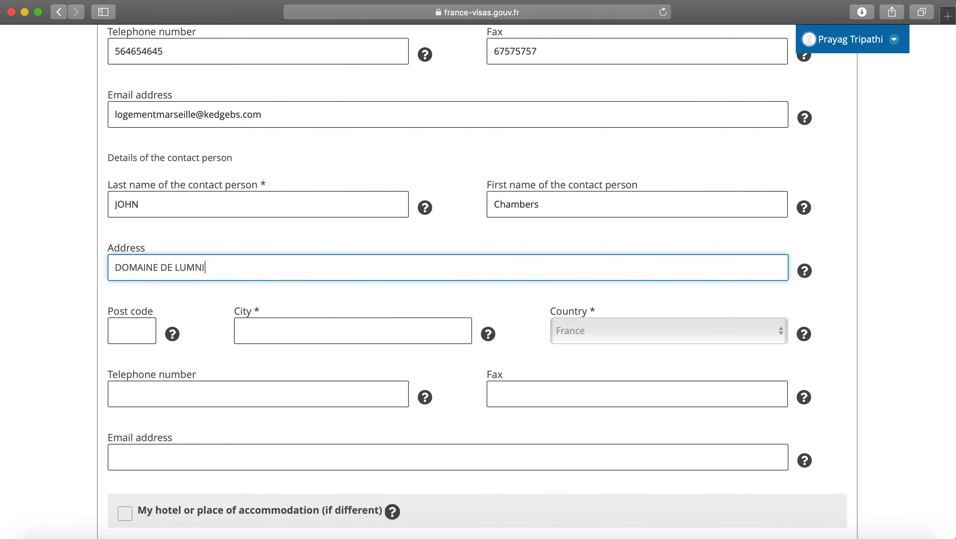
key(BackSpace)
key(BackSpace)
text(INY)
click(137, 330)
text(13009)
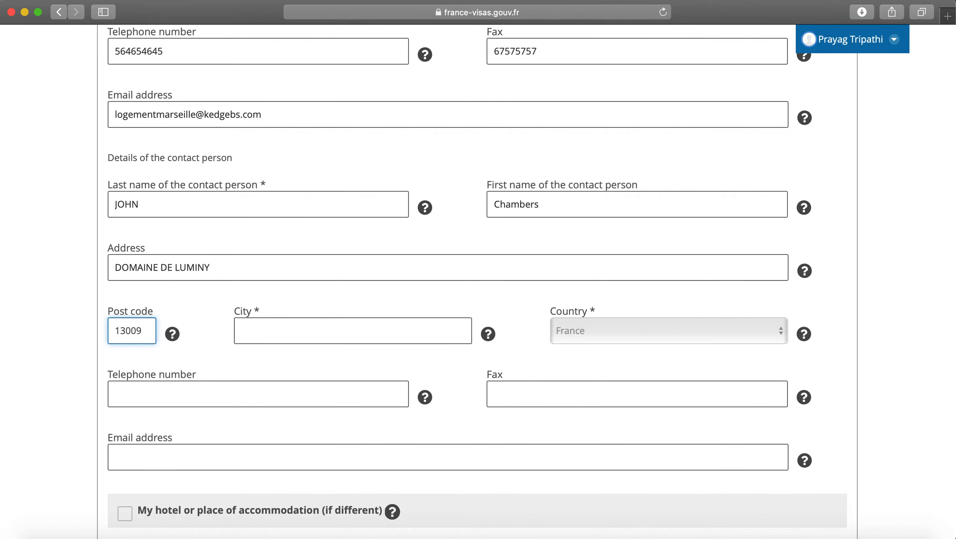
key(Tab)
text(MARS)
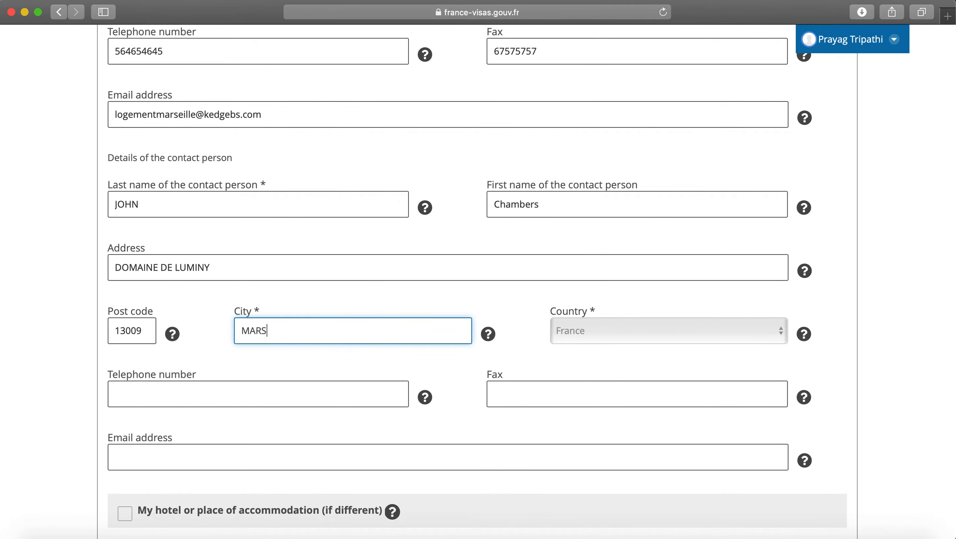
text(EILLE)
click(207, 366)
Step: Copy the host's telephone and fax numbers into the contact person's fields
scroll(207, 366, down, 2)
scroll(218, 335, up, 5)
double_click(211, 145)
key(super+c)
click(314, 191)
scroll(314, 191, down, 5)
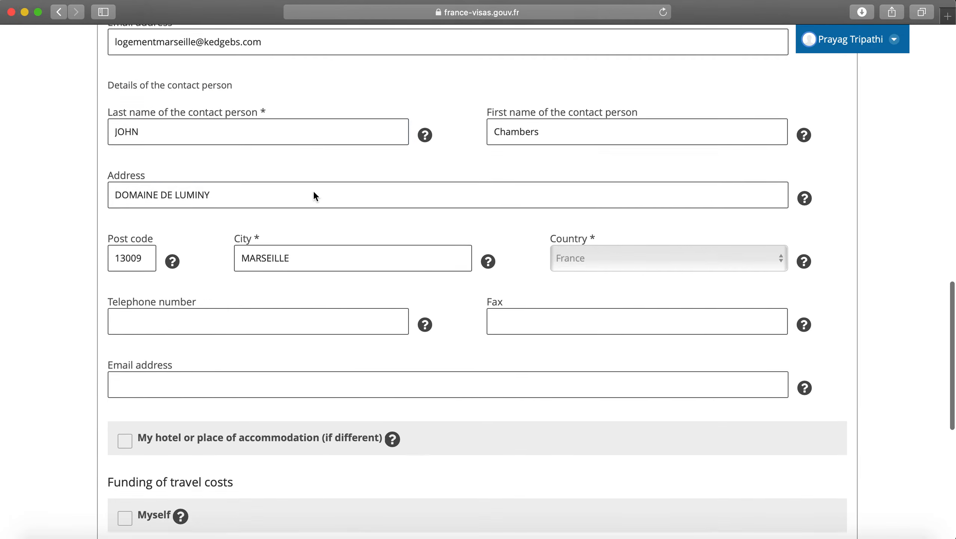
click(243, 329)
key(super+v)
scroll(512, 316, up, 6)
double_click(531, 200)
key(super+c)
scroll(578, 403, down, 5)
click(577, 344)
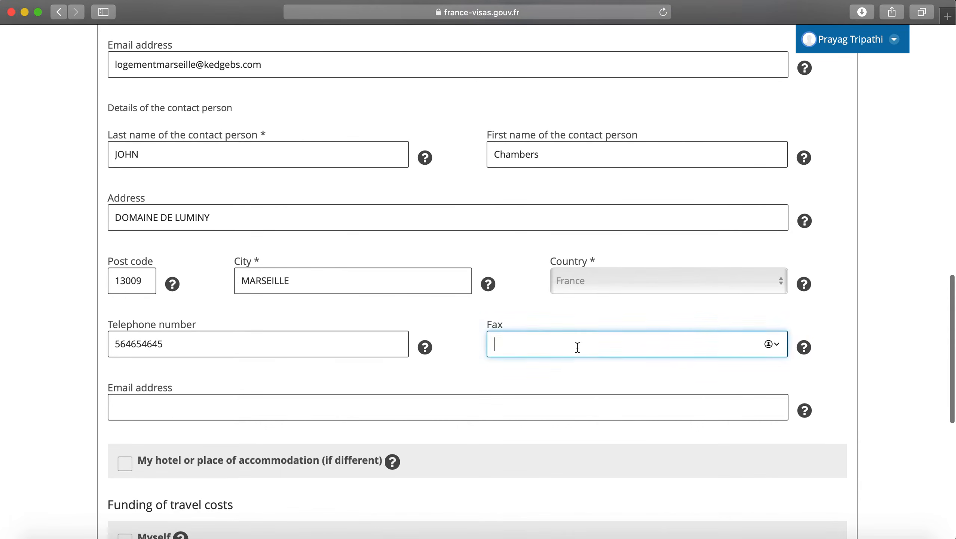
key(super+v)
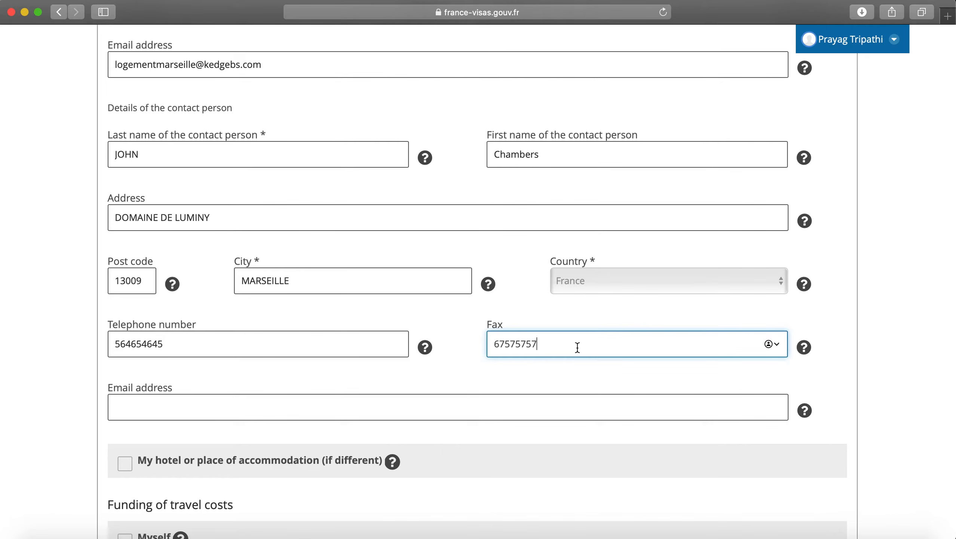
Step: Copy the host's e-mail address into the contact person's e-mail field
scroll(577, 348, up, 2)
triple_click(423, 125)
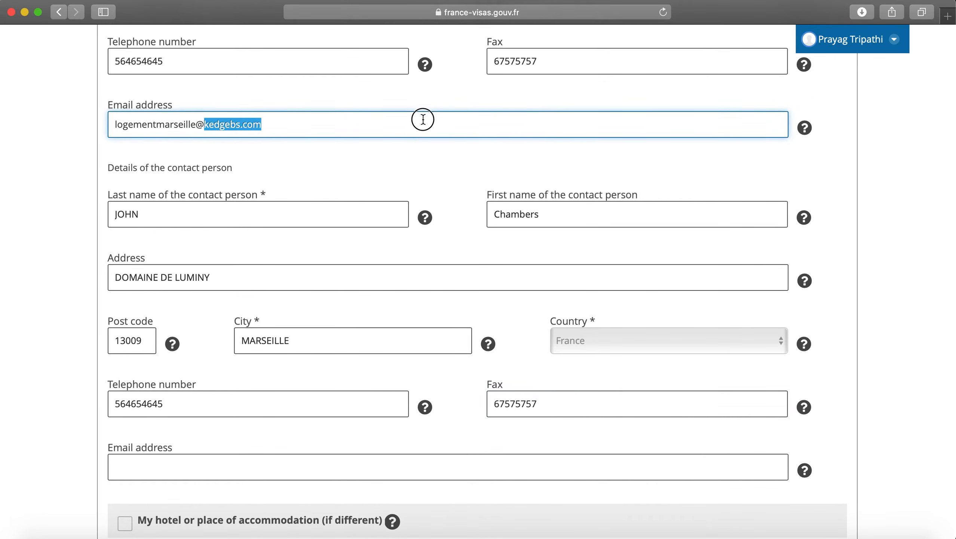
key(super+c)
click(279, 468)
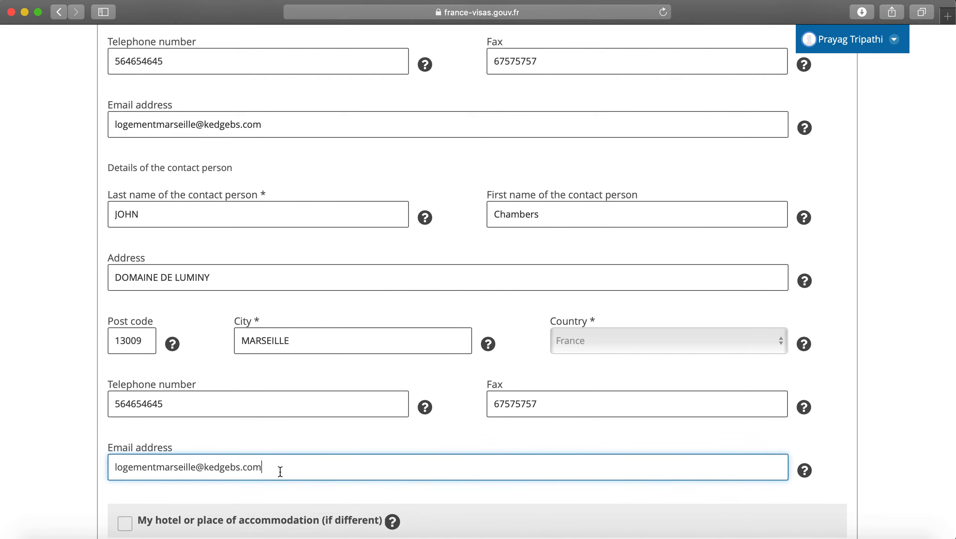
key(super+v)
scroll(280, 472, down, 3)
click(262, 439)
scroll(263, 438, up, 8)
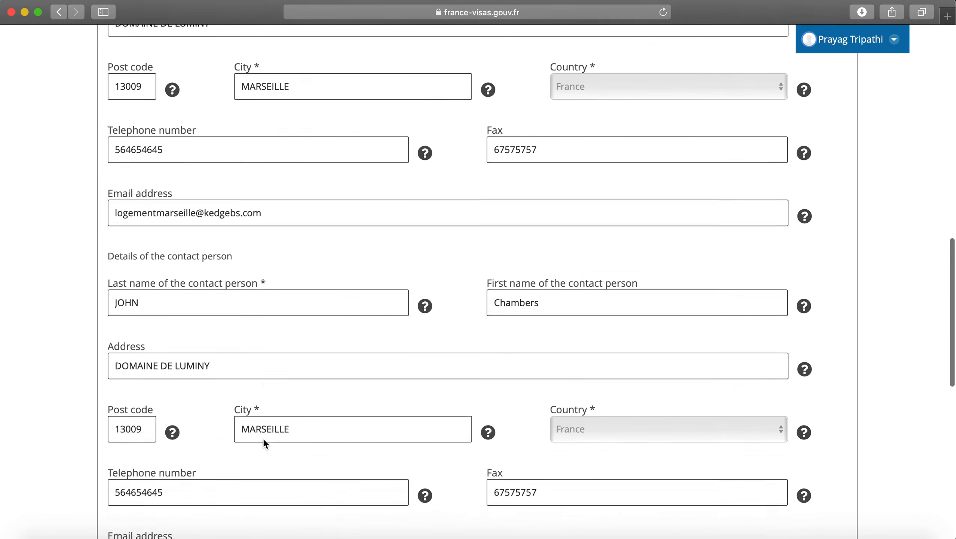
scroll(264, 438, up, 4)
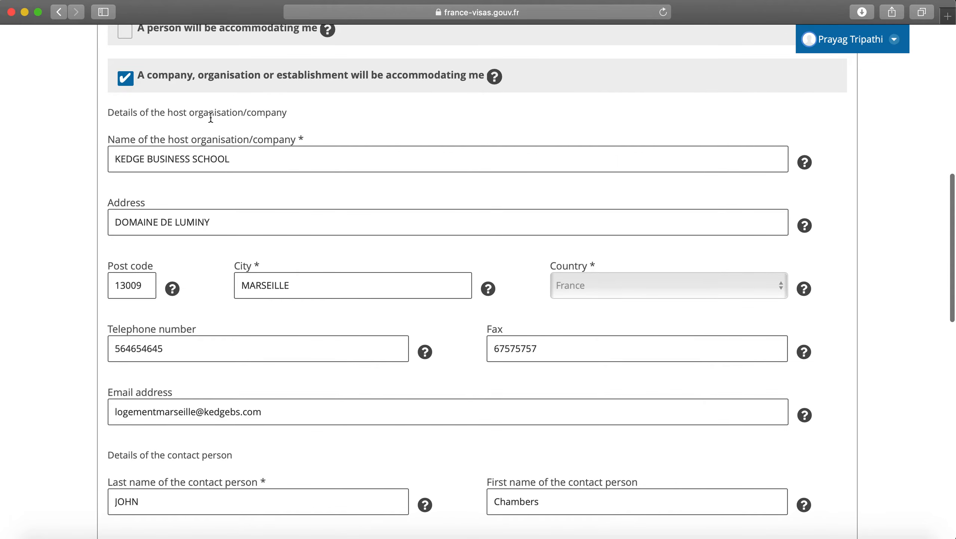
scroll(211, 116, up, 2)
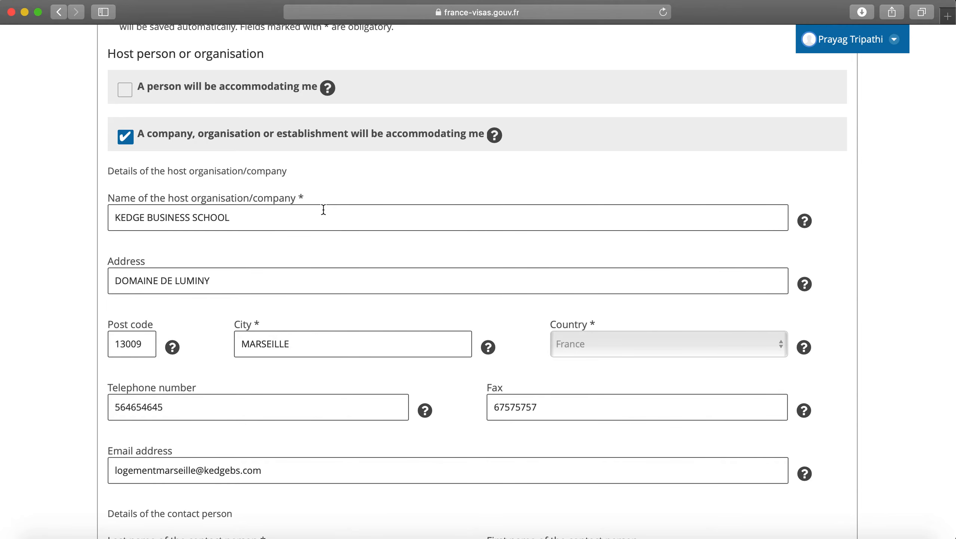
scroll(324, 210, down, 3)
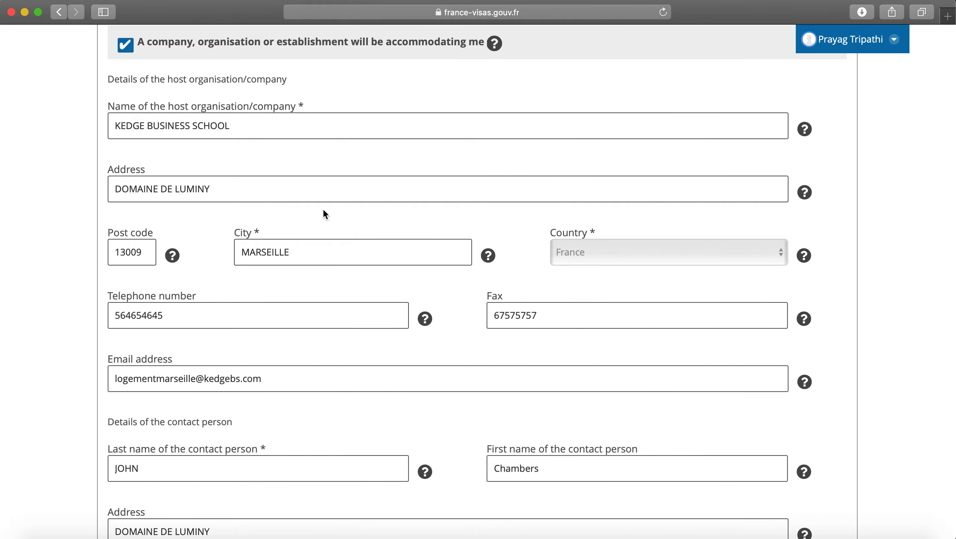
scroll(421, 214, down, 8)
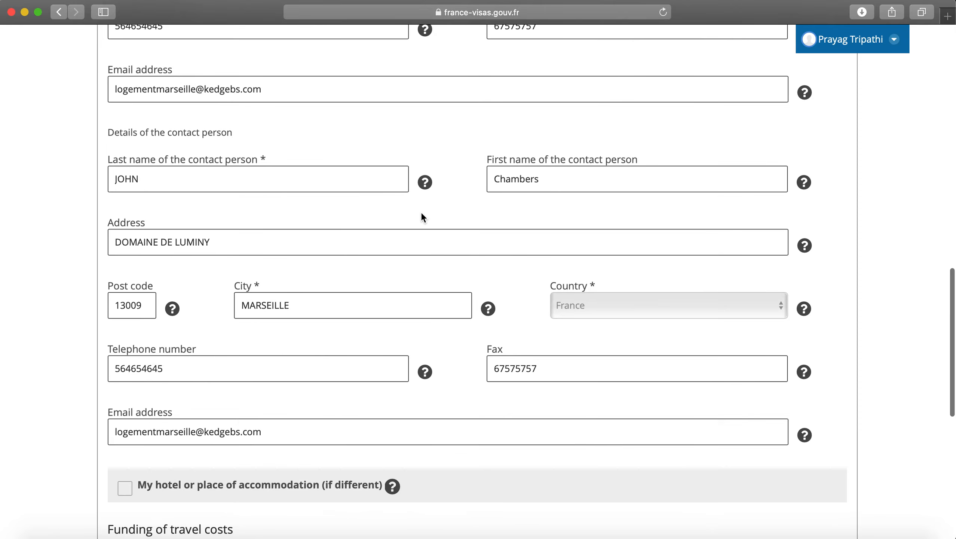
scroll(422, 218, down, 9)
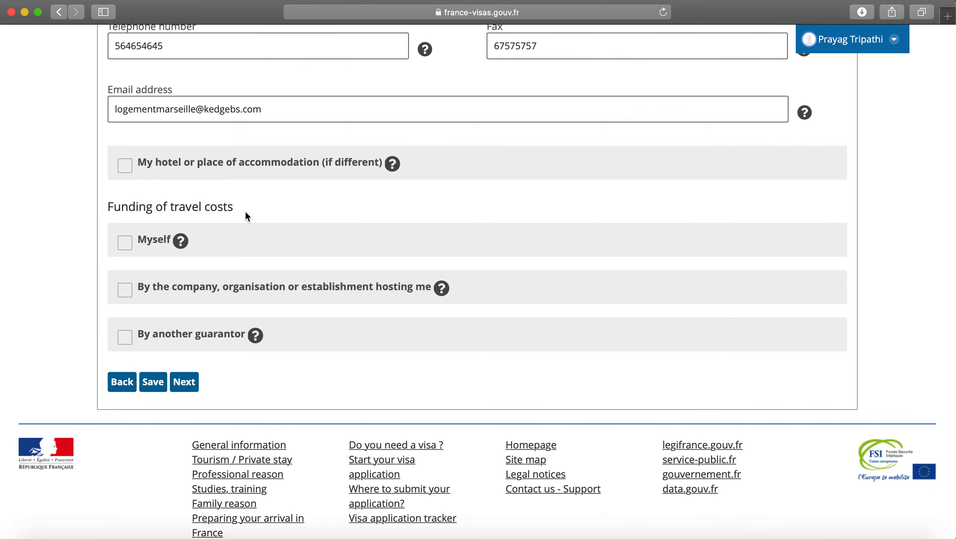
click(125, 243)
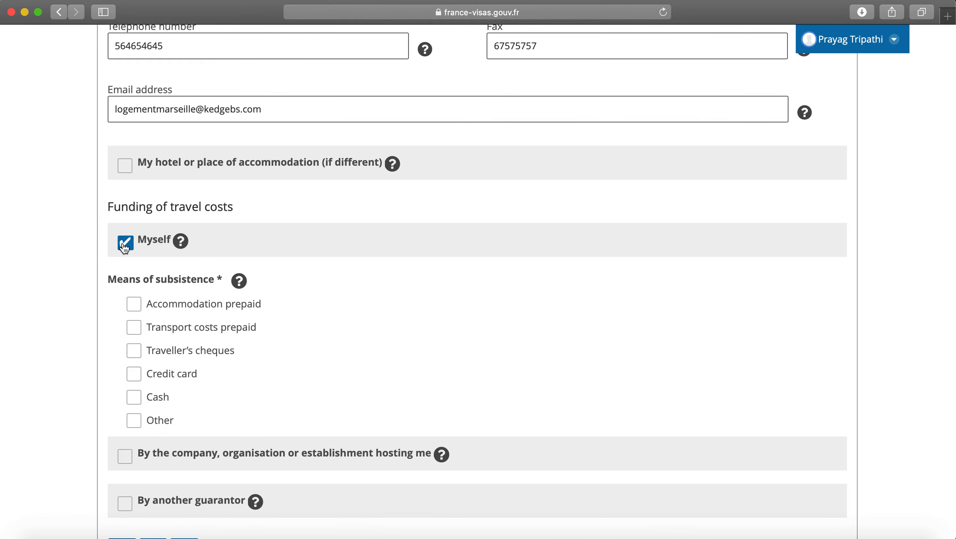
click(138, 309)
click(138, 309)
click(138, 397)
click(135, 421)
click(217, 429)
click(140, 418)
click(214, 423)
click(138, 399)
click(134, 420)
click(207, 425)
click(134, 420)
click(213, 423)
click(134, 420)
scroll(218, 364, down, 3)
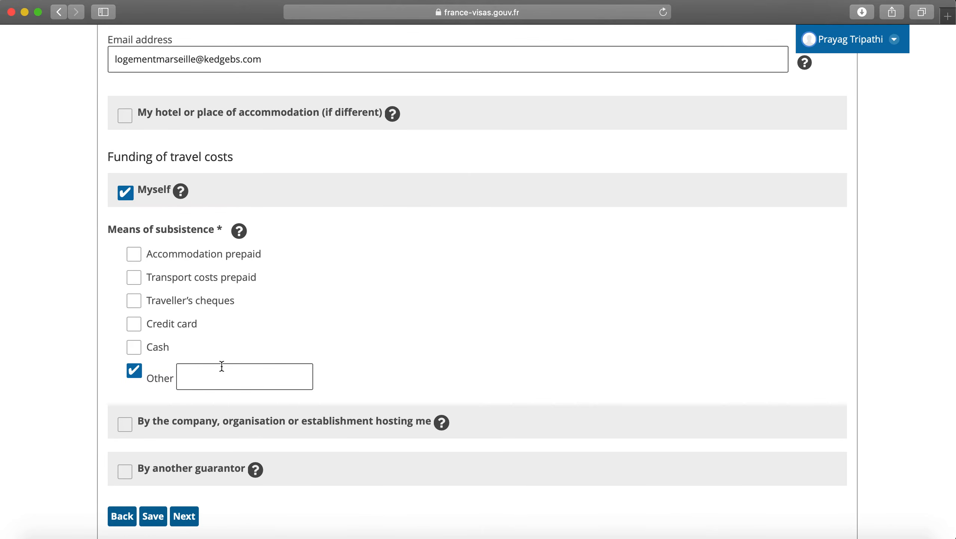
click(209, 377)
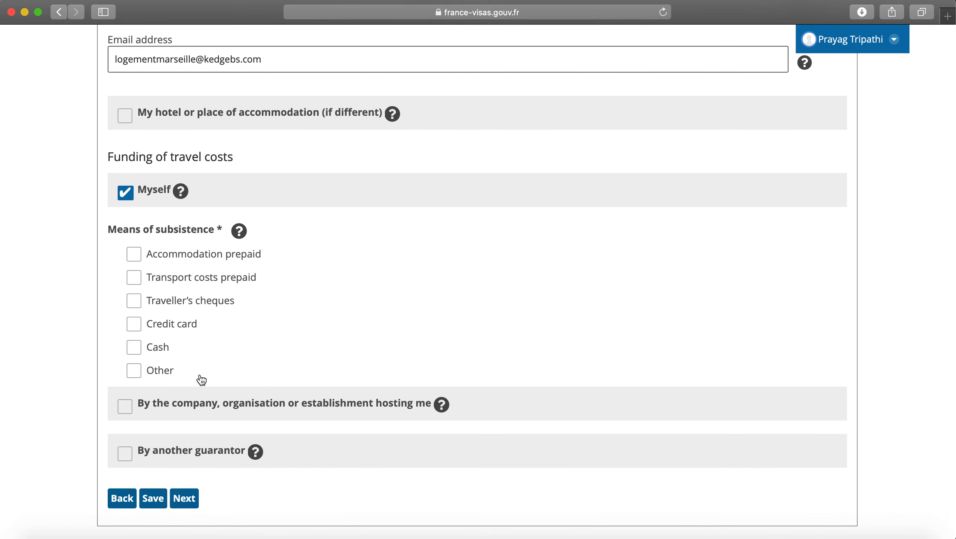
click(127, 192)
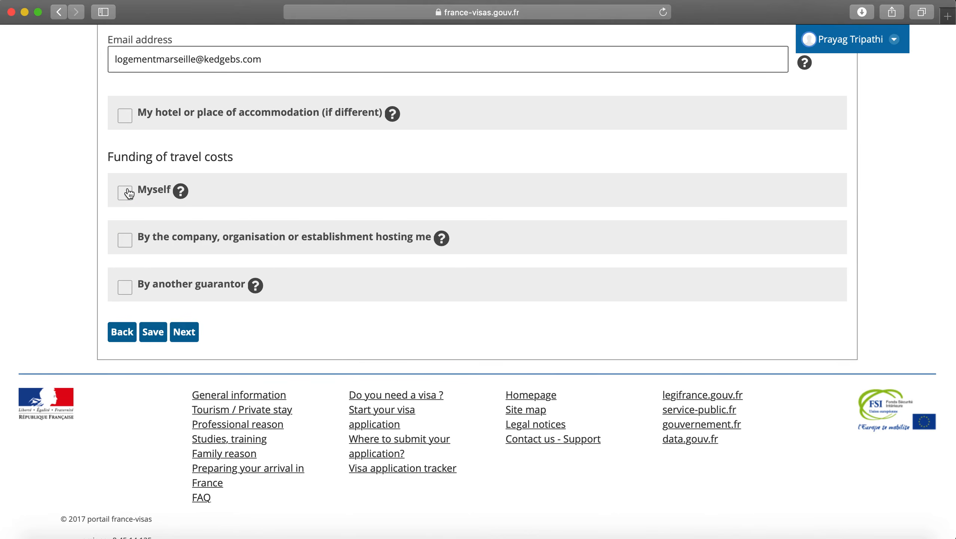
click(125, 240)
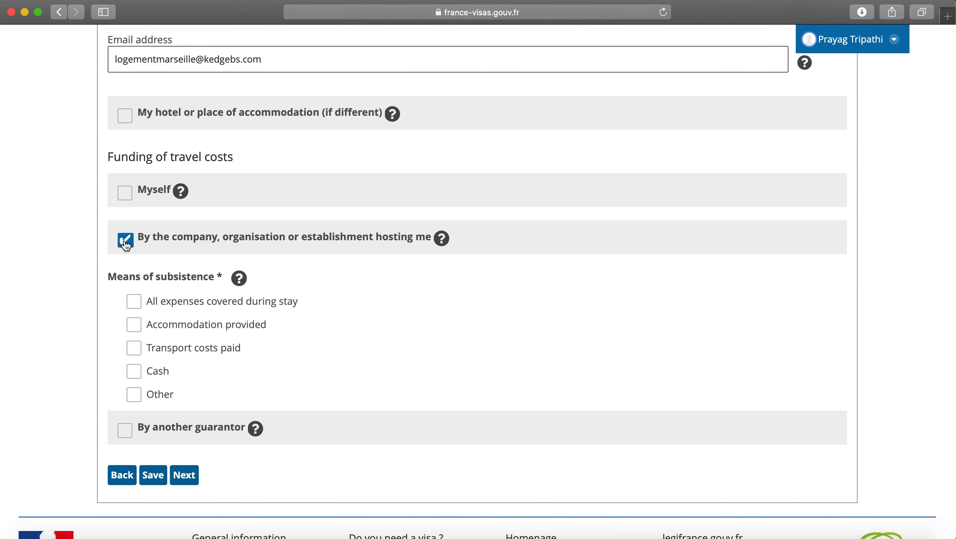
click(125, 240)
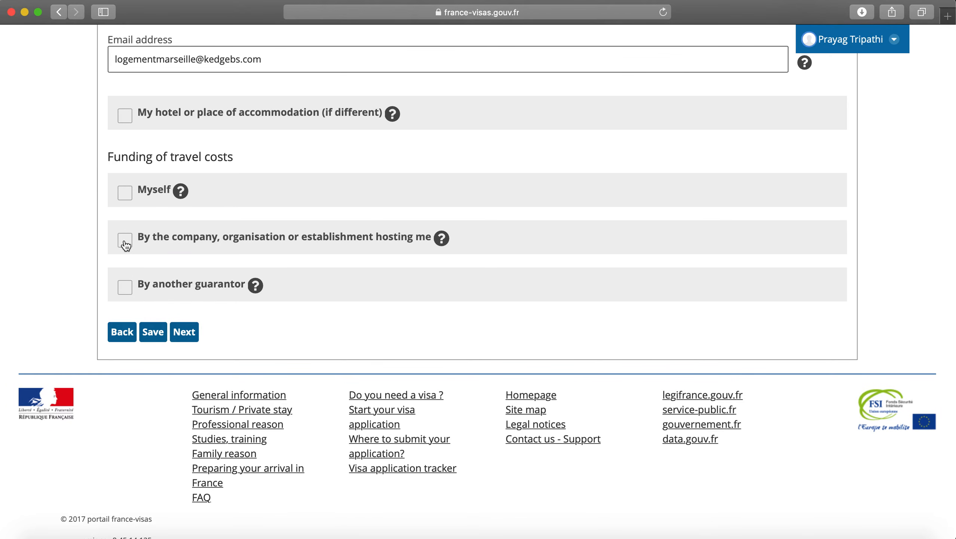
Step: Choose another guarantor as the funding source, specified as 'BANK LOAN AND FAMILY FUNDING'
click(125, 287)
scroll(172, 349, down, 3)
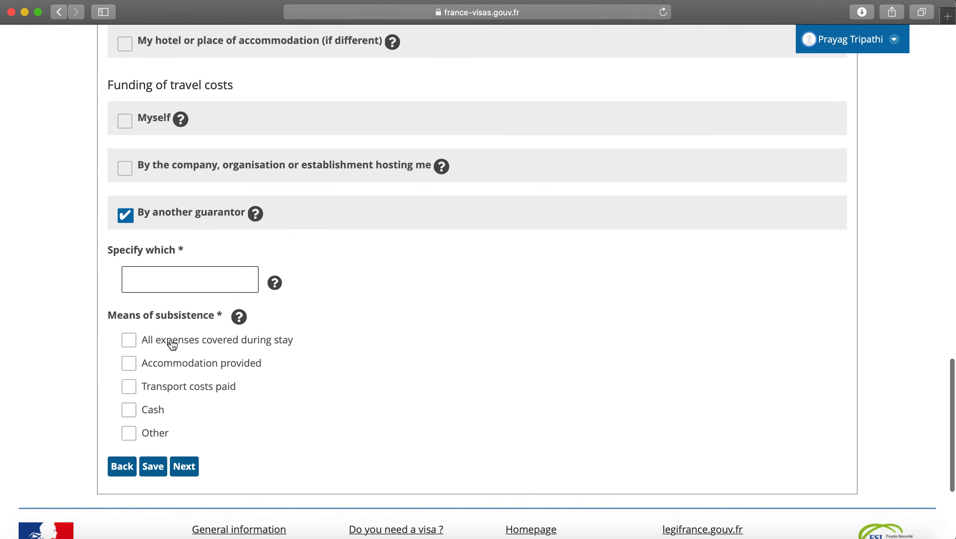
click(162, 279)
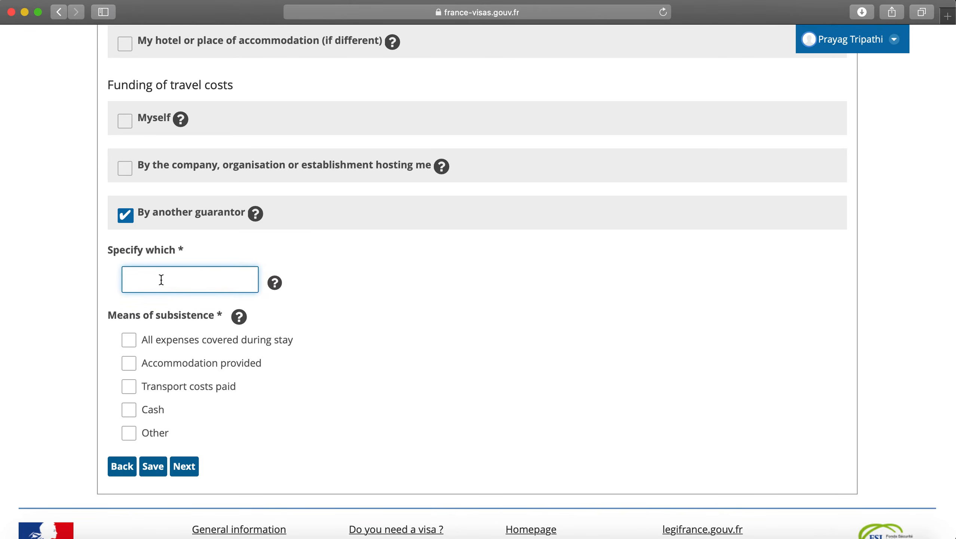
text(BANK LOAN)
text( AND FAMILY FU)
text(NDING)
key(BackSpace)
key(BackSpace)
key(BackSpace)
key(BackSpace)
key(BackSpace)
key(BackSpace)
key(BackSpace)
key(BackSpace)
key(BackSpace)
key(BackSpace)
key(BackSpace)
key(BackSpace)
key(BackSpace)
key(BackSpace)
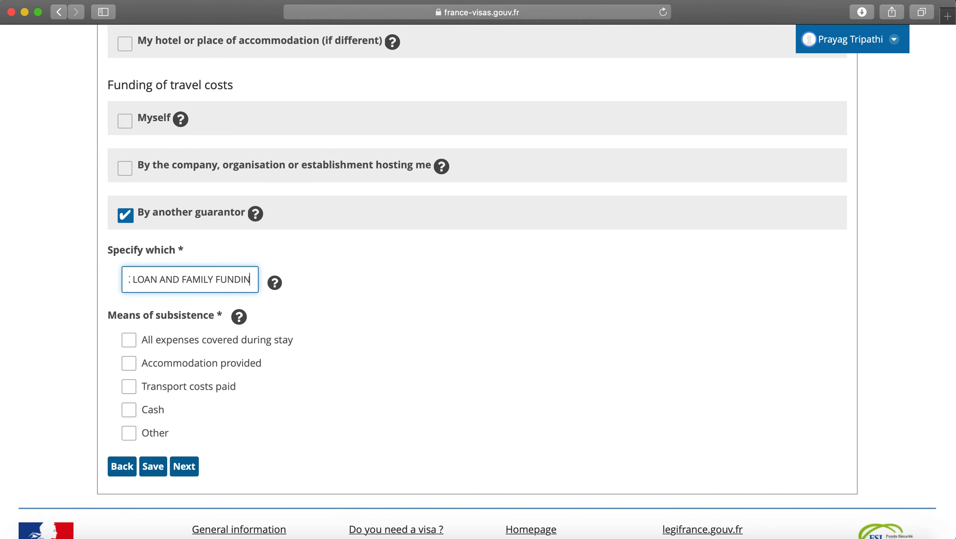
key(BackSpace)
key(BackSpace)
key(BackSpace)
key(BackSpace)
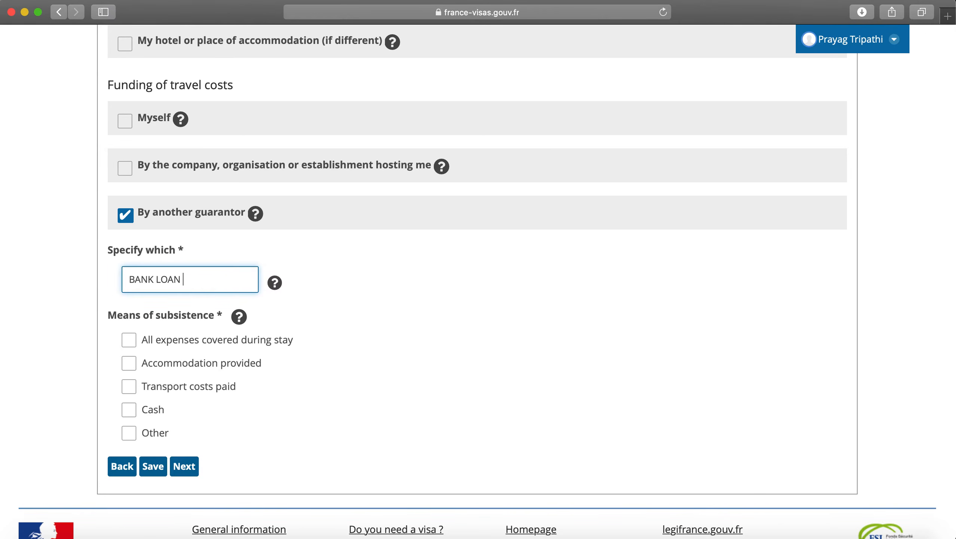
key(super+a)
text(FAMILY FUNDING)
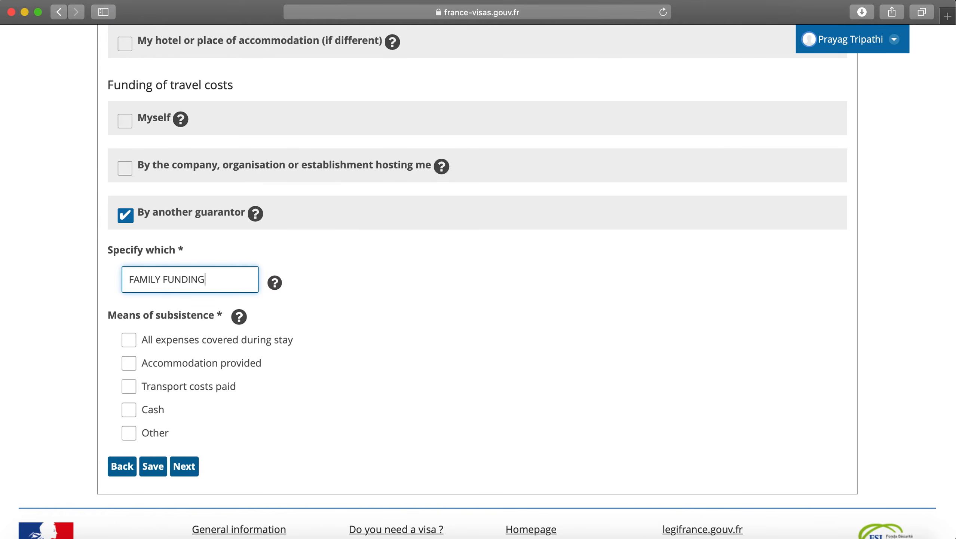
key(super+a)
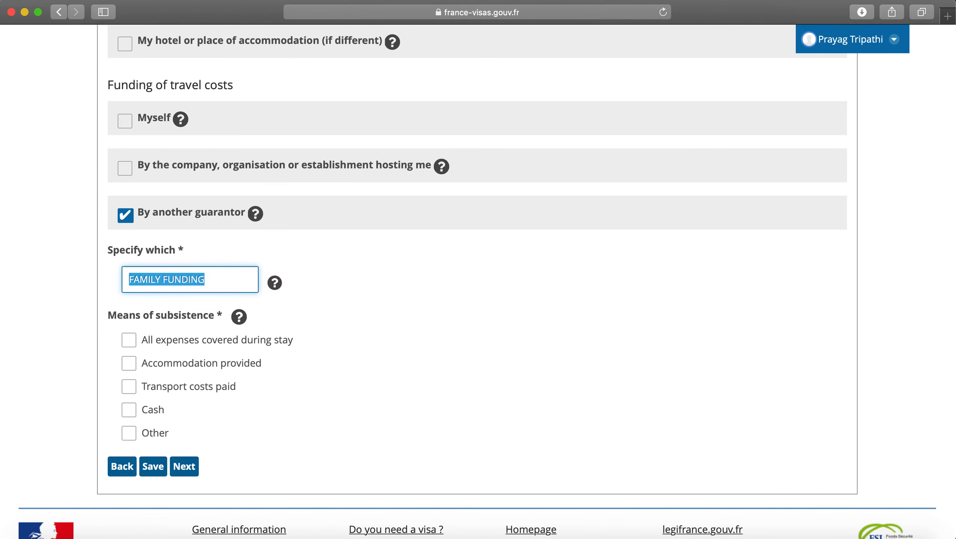
key(Left)
text(BANK)
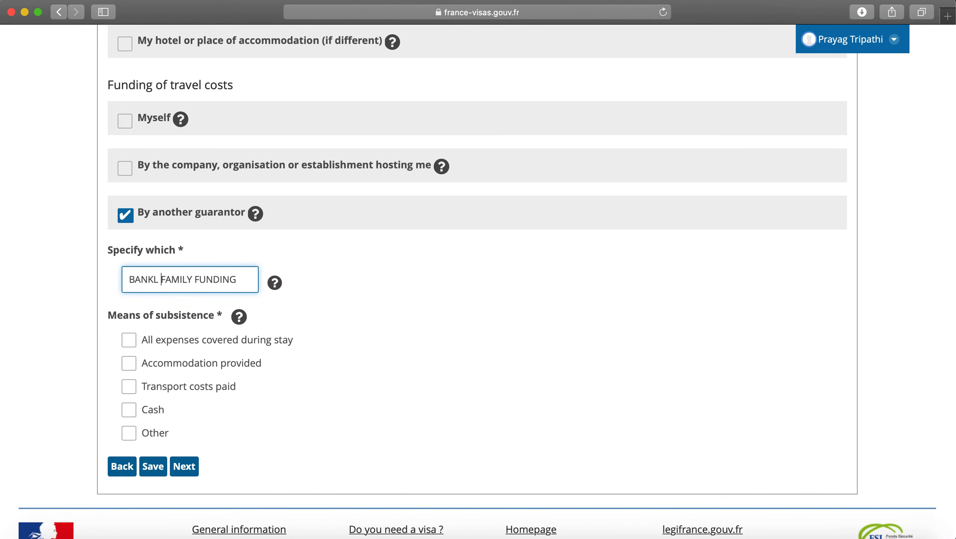
key(BackSpace)
text(LOA)
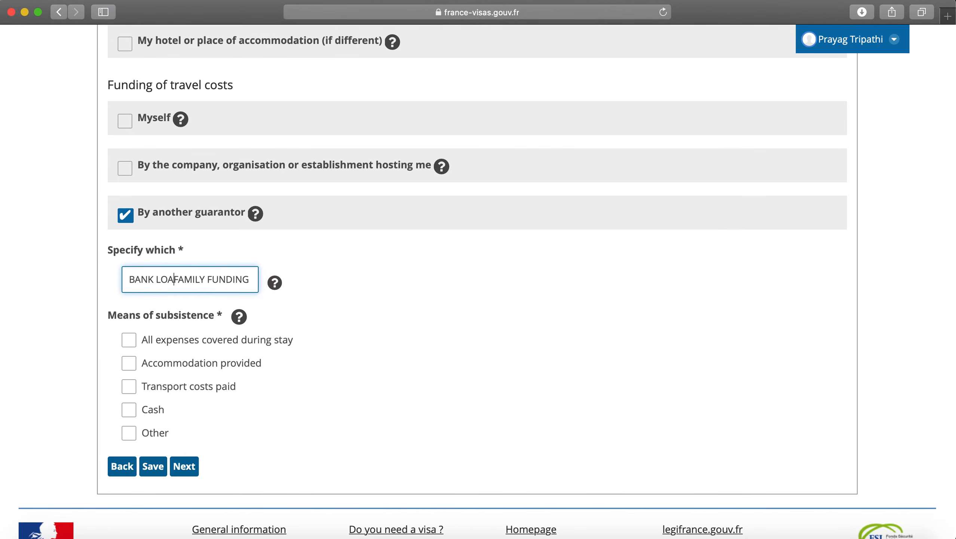
text(N AND)
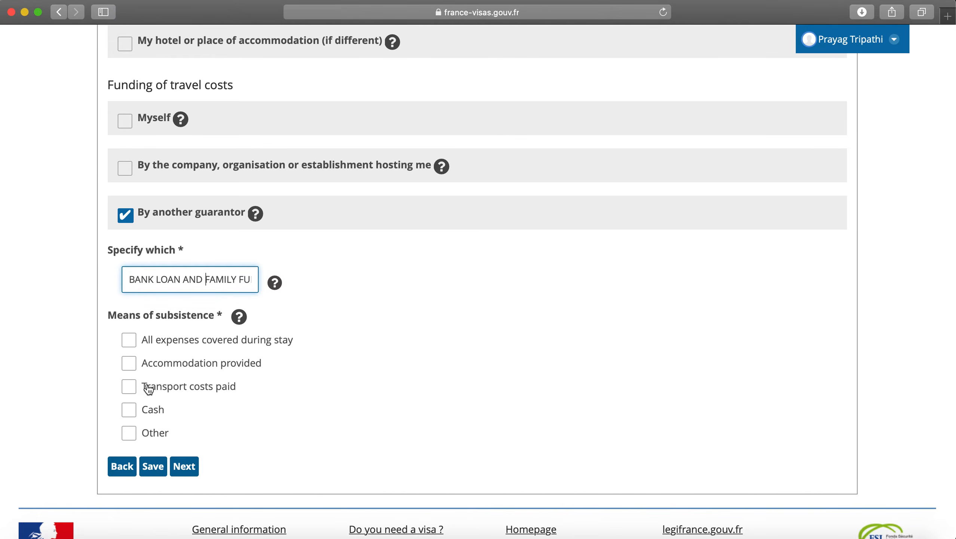
Step: Tick Other as the means of subsistence, leaving Accommodation provided unticked
click(135, 372)
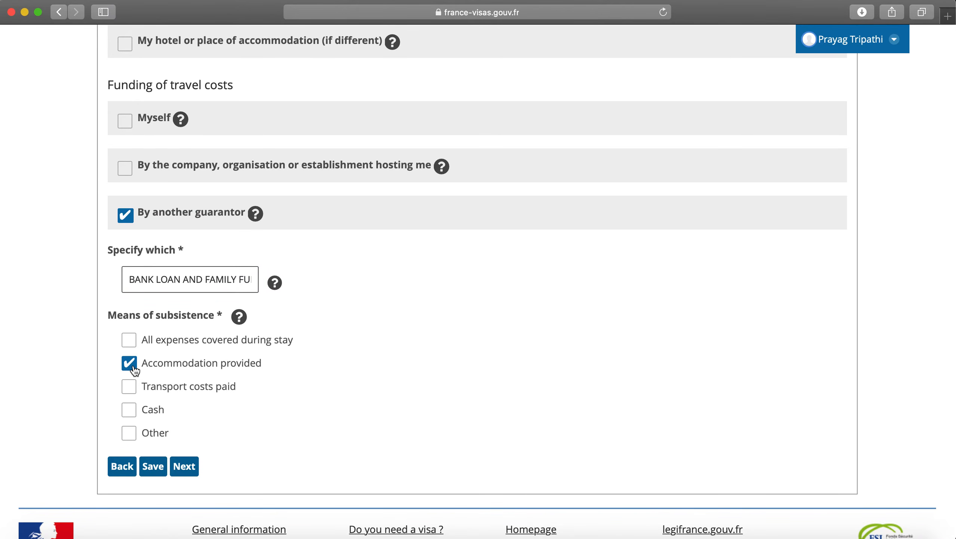
click(134, 369)
click(130, 434)
click(193, 434)
click(132, 436)
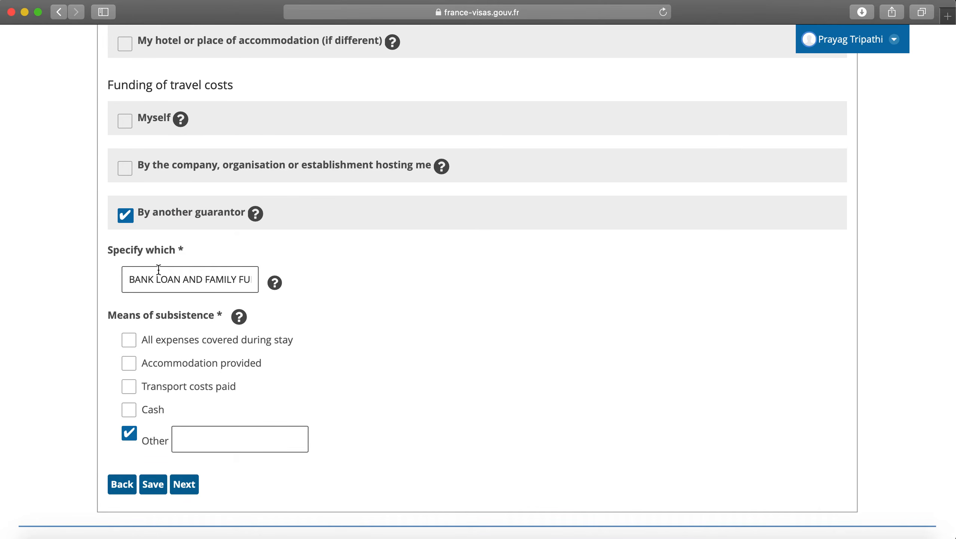
Step: Try the Myself, hosting-company and Other funding options, leaving all of them unticked
click(129, 434)
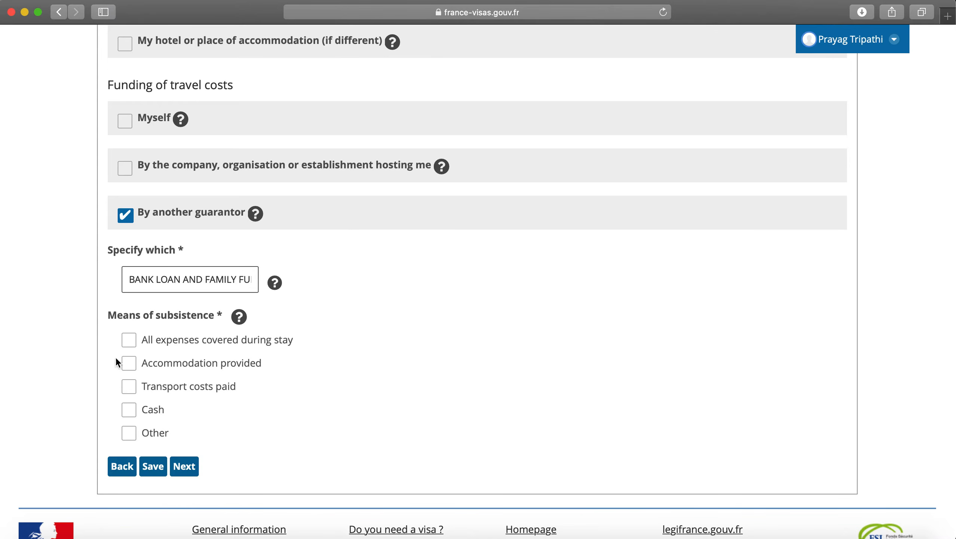
scroll(130, 340, up, 5)
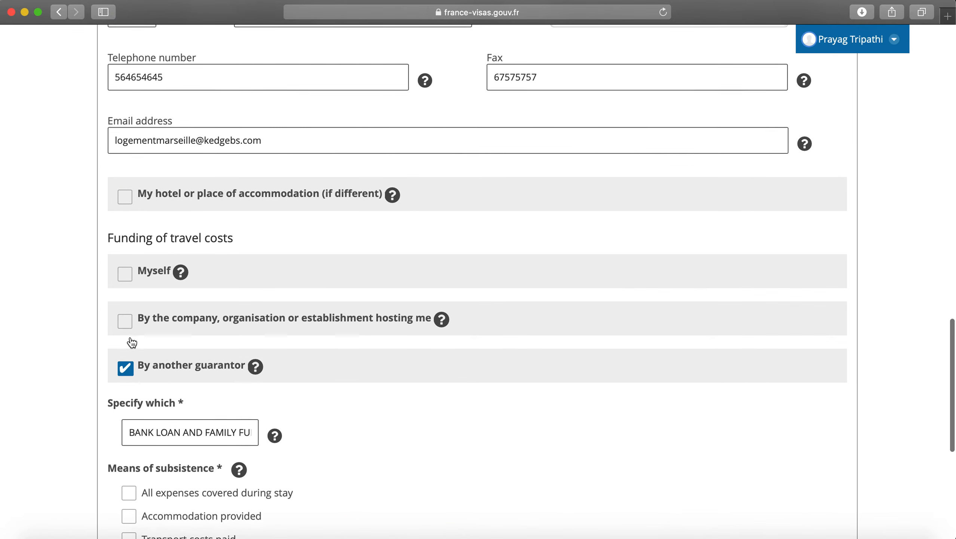
click(125, 278)
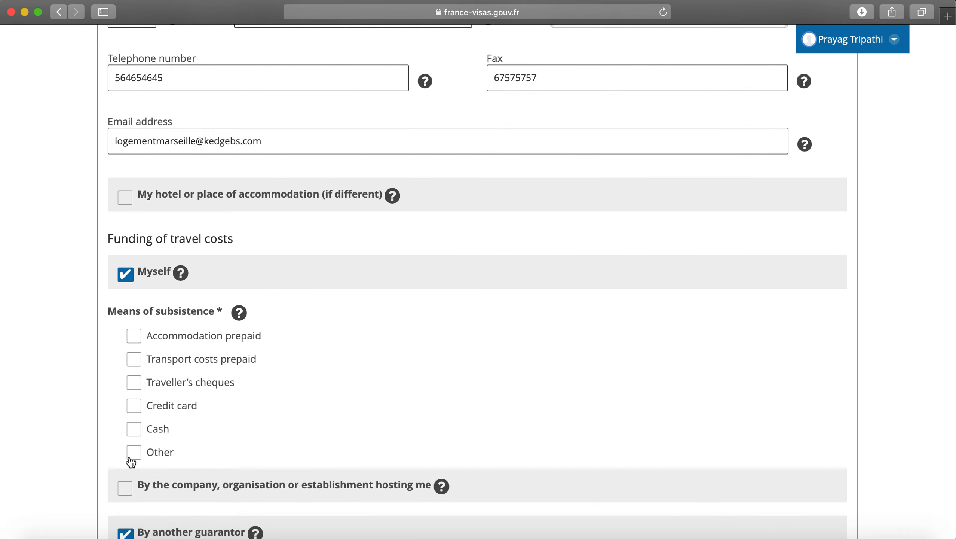
click(126, 274)
scroll(126, 274, down, 4)
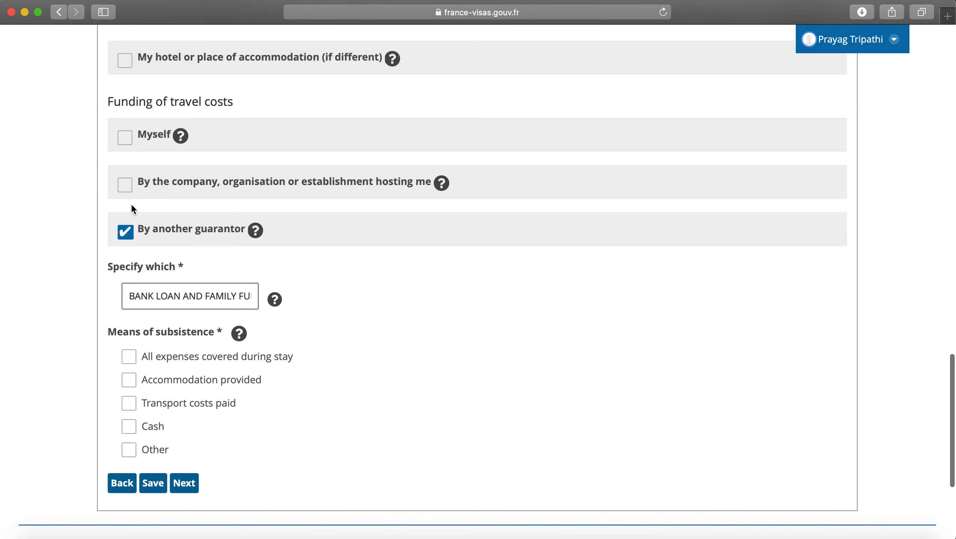
click(125, 186)
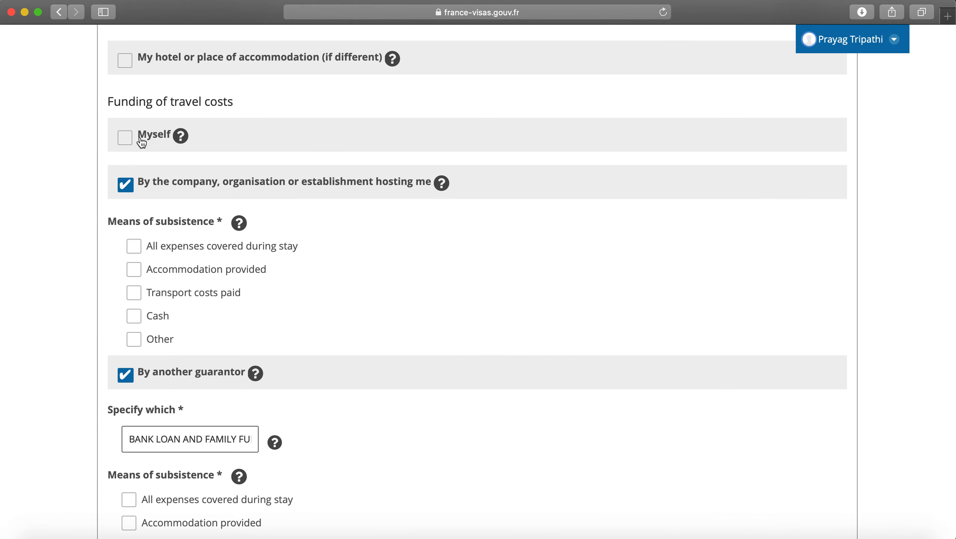
click(125, 185)
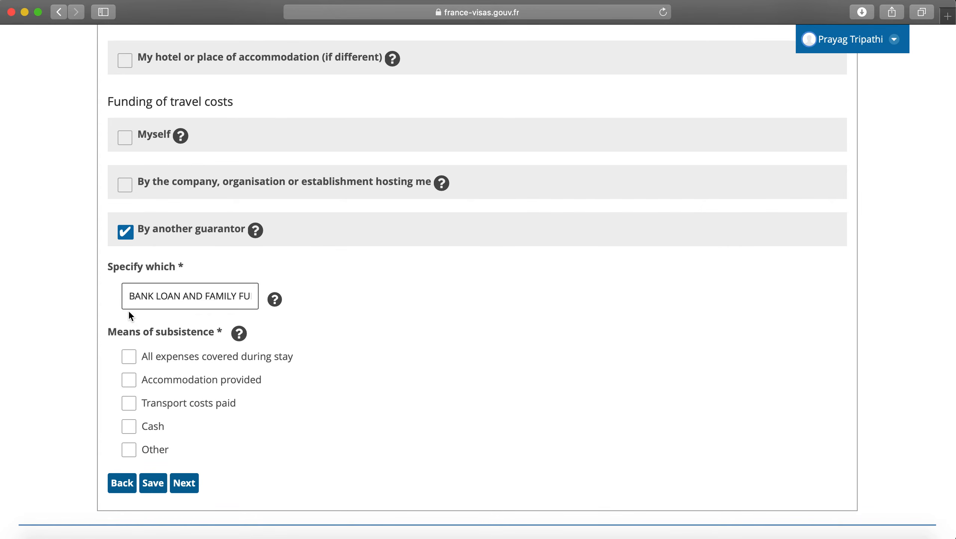
scroll(129, 310, down, 3)
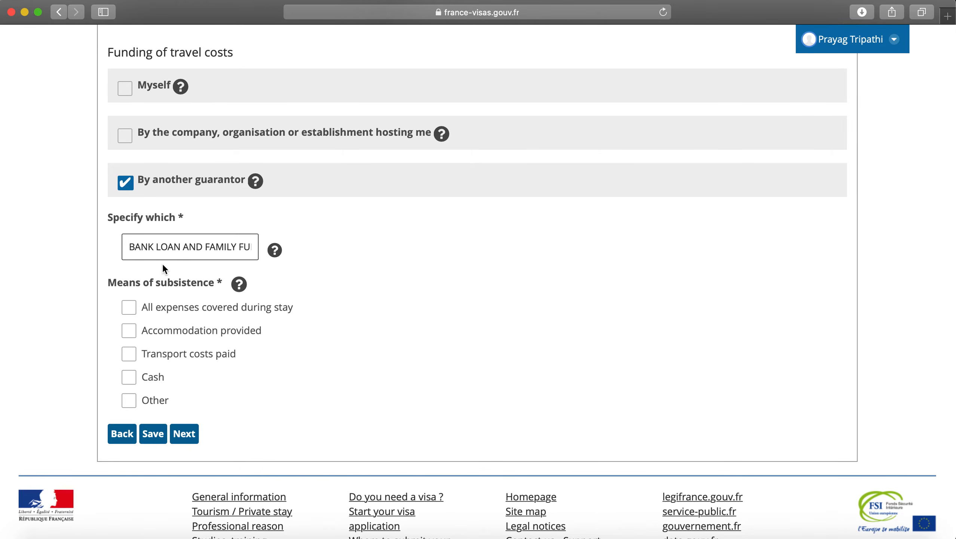
click(131, 402)
click(188, 408)
Step: Choose Cash as the means of subsistence after the error and proceed to the Recap page
click(192, 435)
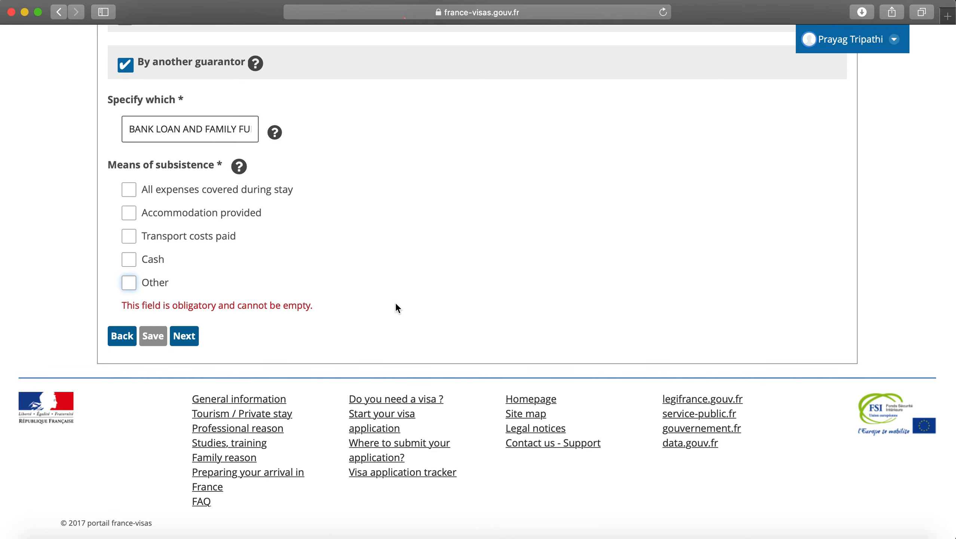
click(131, 265)
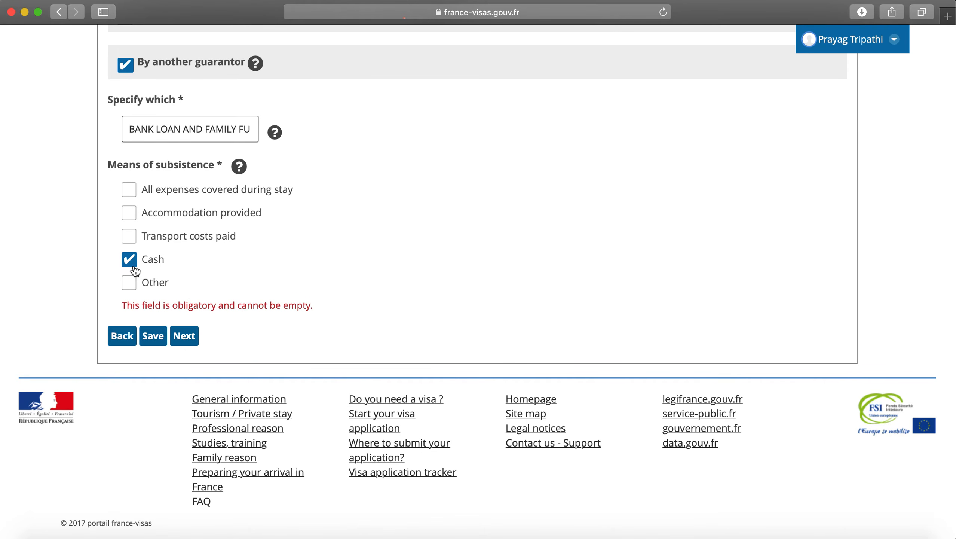
click(182, 338)
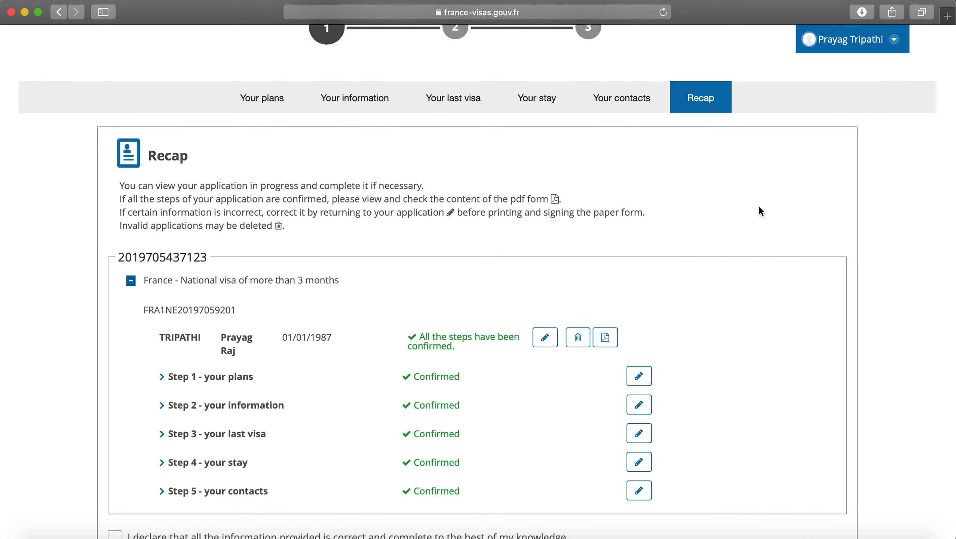
Step: Download the application form as cerfa-2.pdf from the Recap page
scroll(760, 208, down, 3)
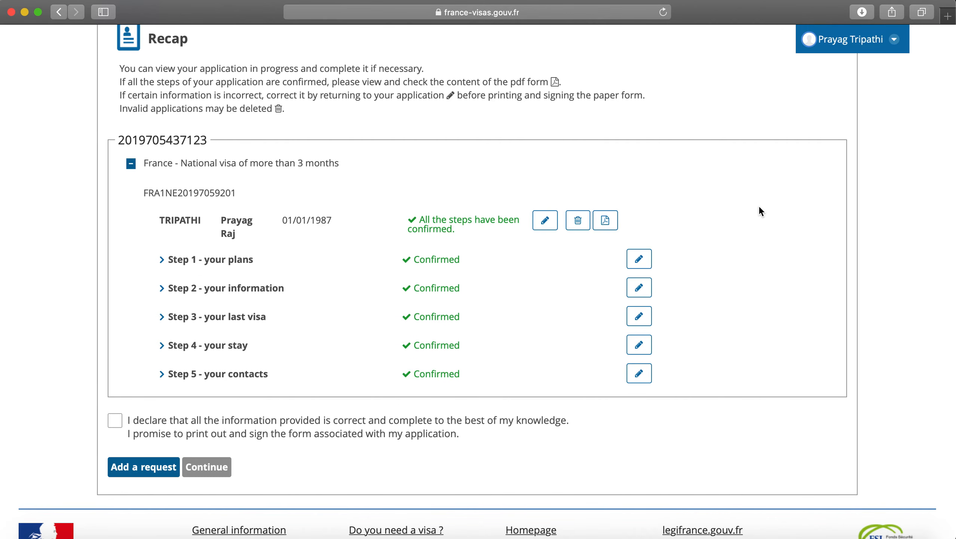
click(603, 227)
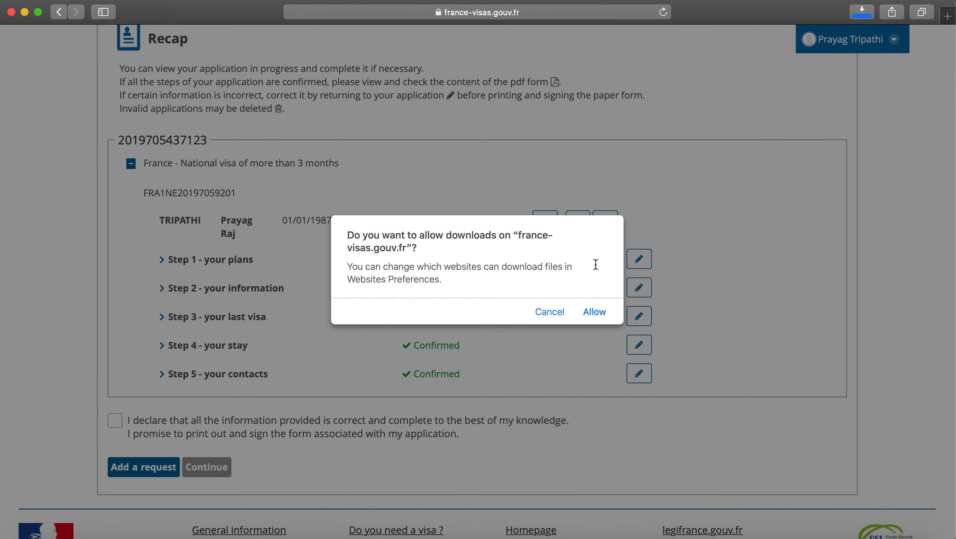
click(589, 311)
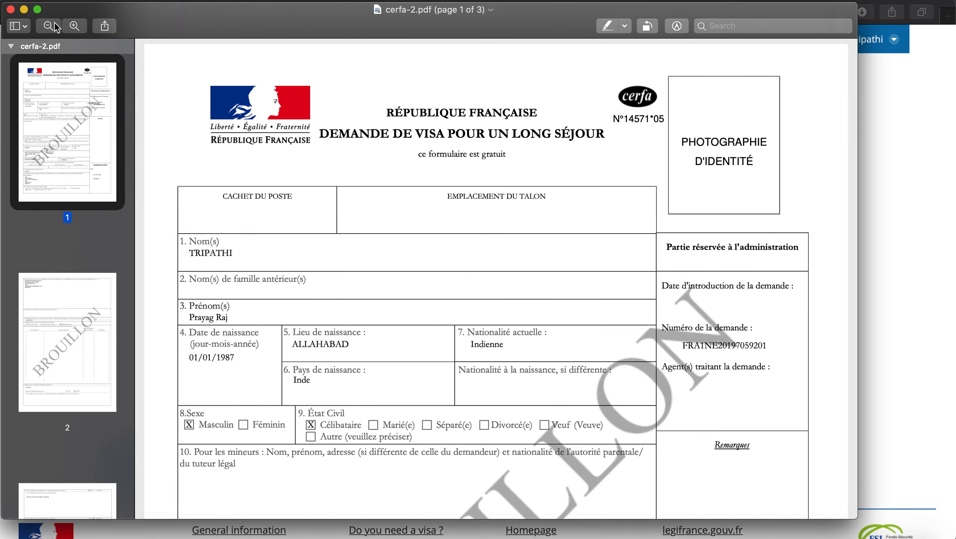
drag(64, 9, 805, 18)
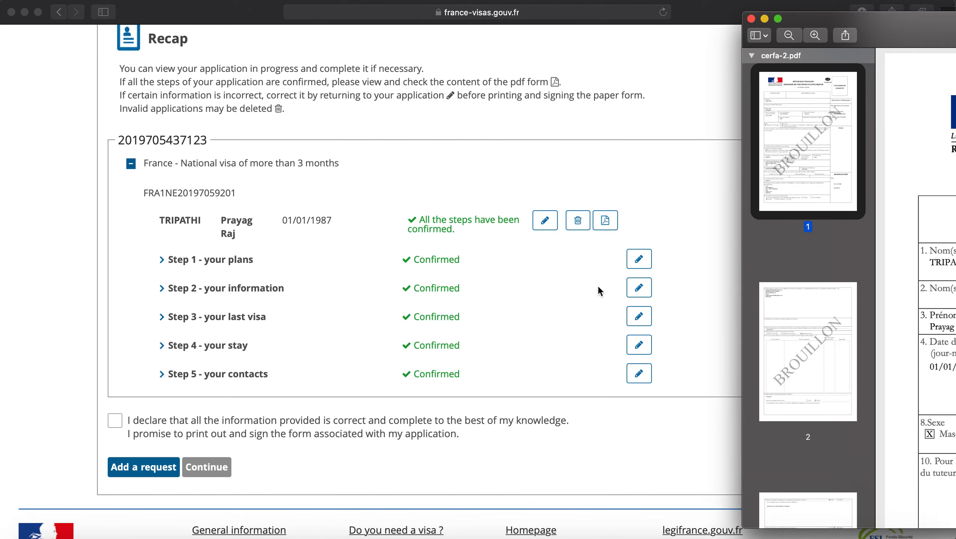
scroll(574, 350, down, 3)
scroll(574, 350, up, 4)
drag(892, 22, 173, 44)
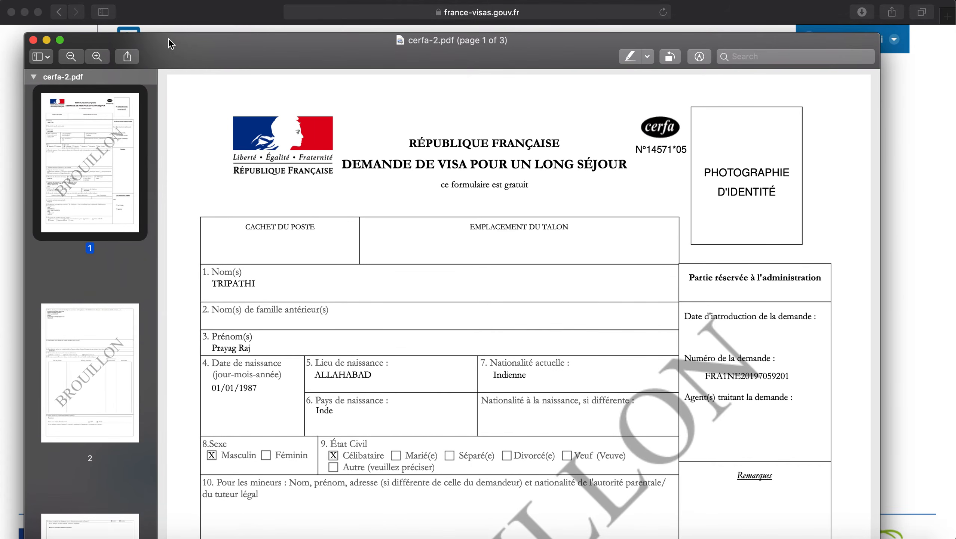
scroll(301, 282, down, 3)
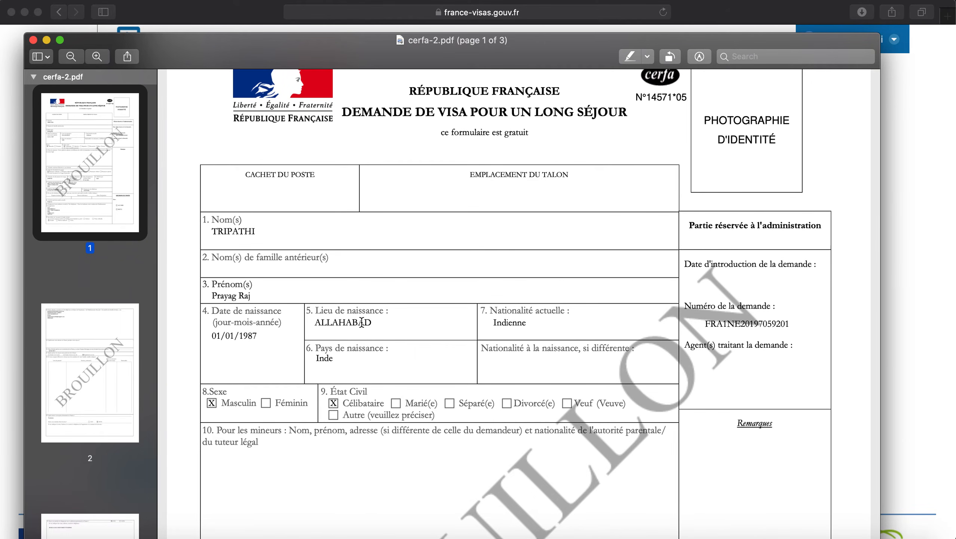
scroll(468, 392, down, 5)
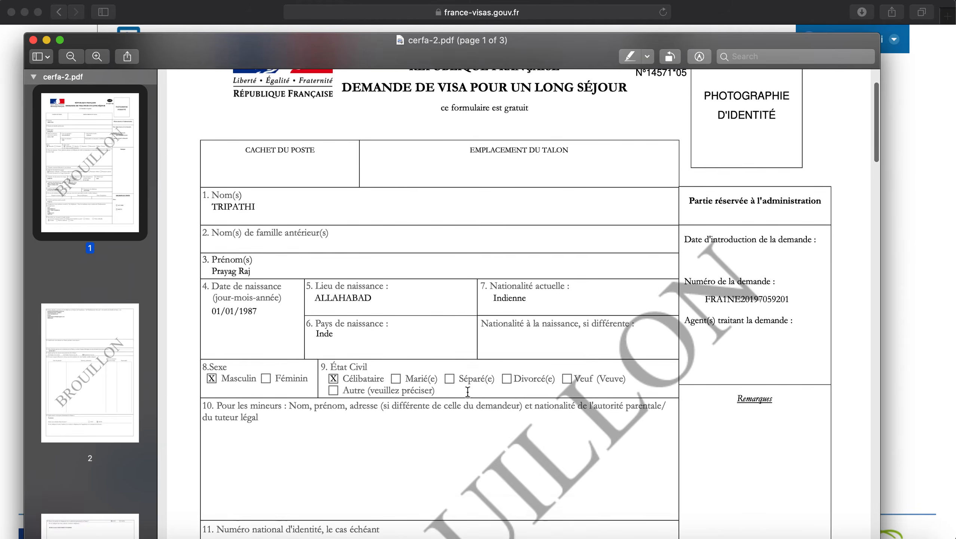
scroll(347, 367, down, 2)
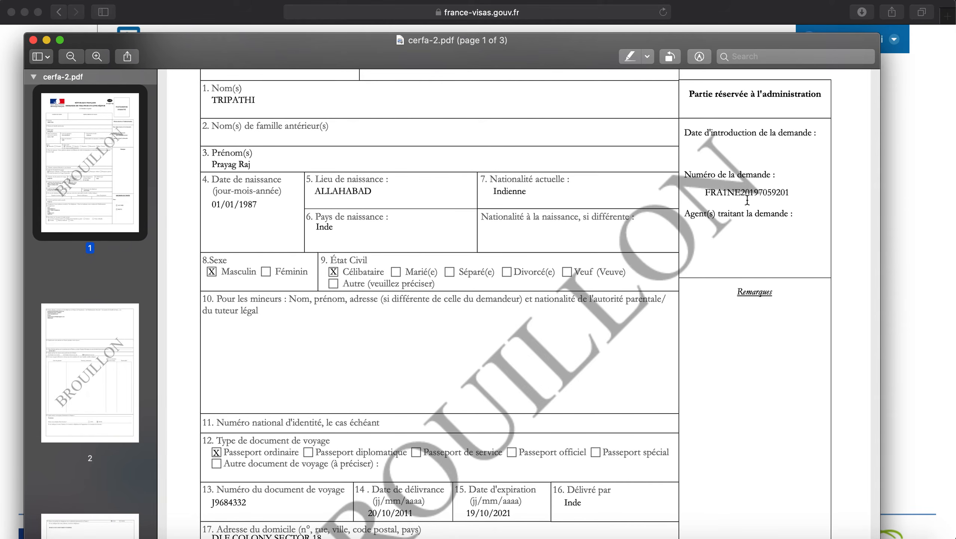
scroll(534, 304, down, 6)
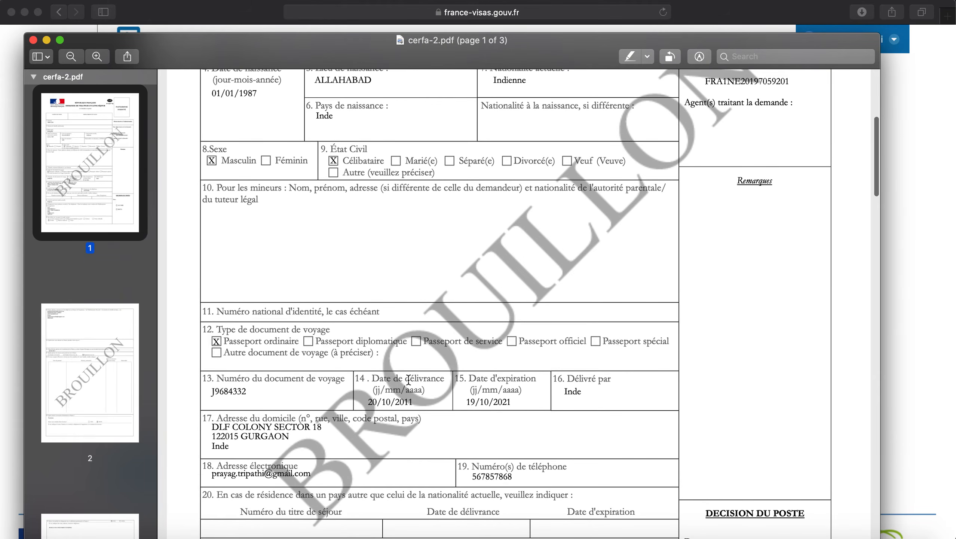
scroll(295, 324, down, 3)
scroll(282, 321, down, 3)
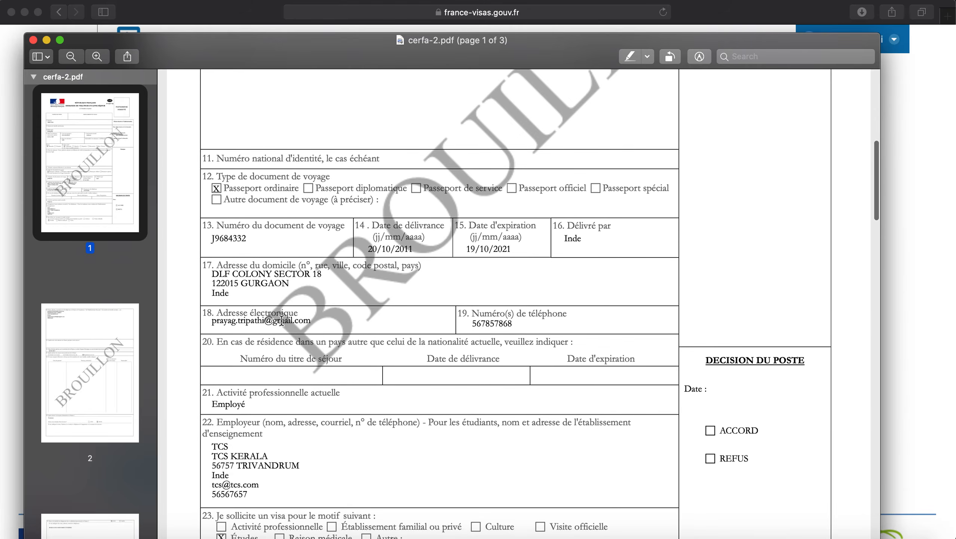
scroll(457, 400, down, 5)
scroll(543, 401, down, 8)
scroll(544, 401, down, 15)
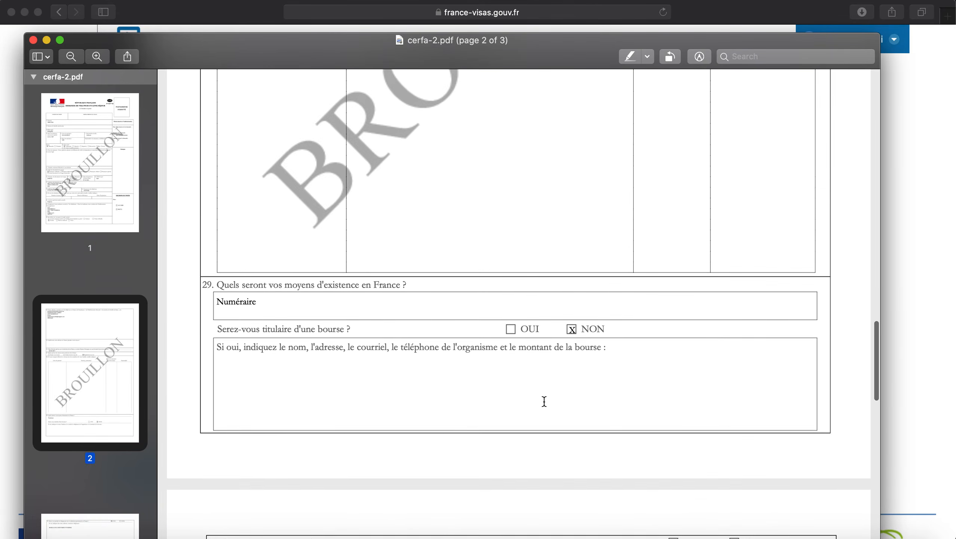
scroll(544, 401, down, 15)
scroll(544, 401, down, 8)
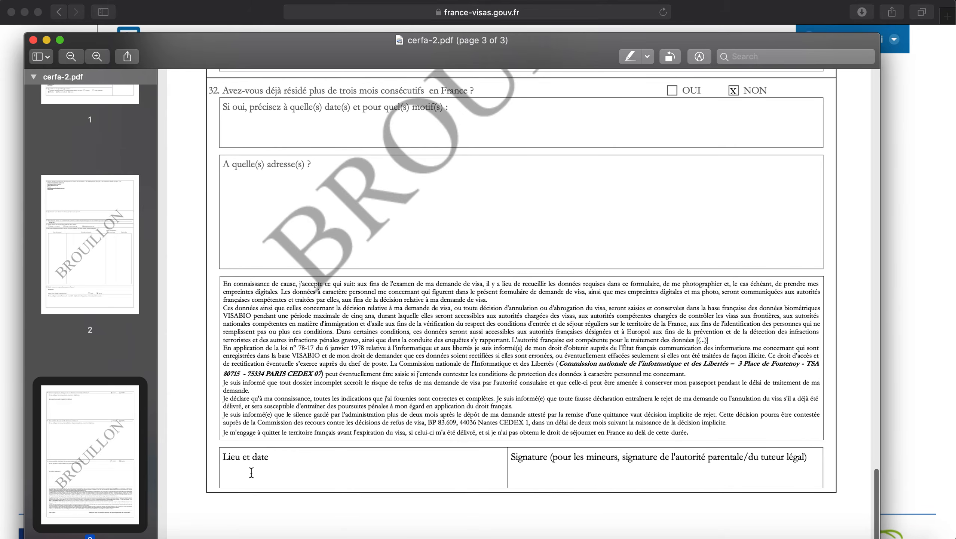
scroll(700, 403, up, 20)
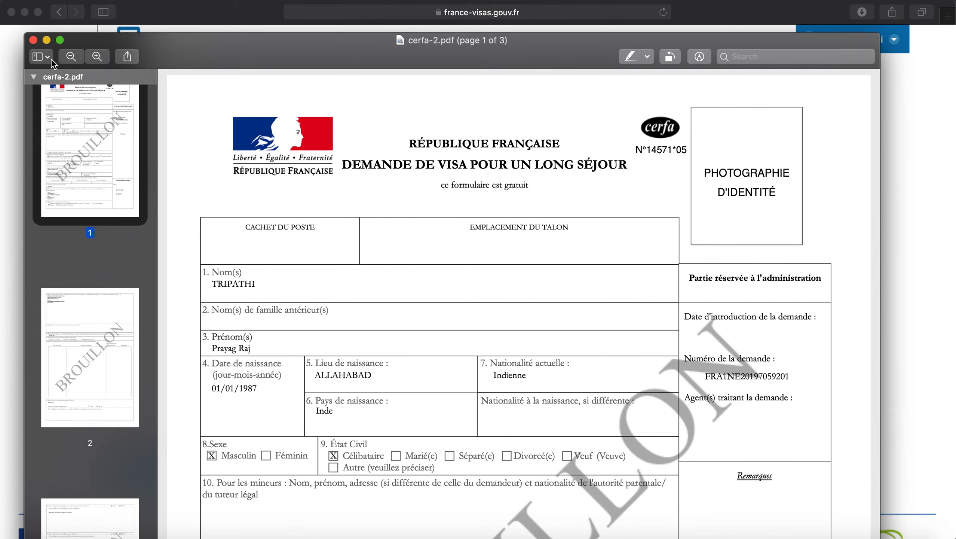
Step: Close the PDF, accept the accuracy declaration, and confirm validation of the application
key(super+w)
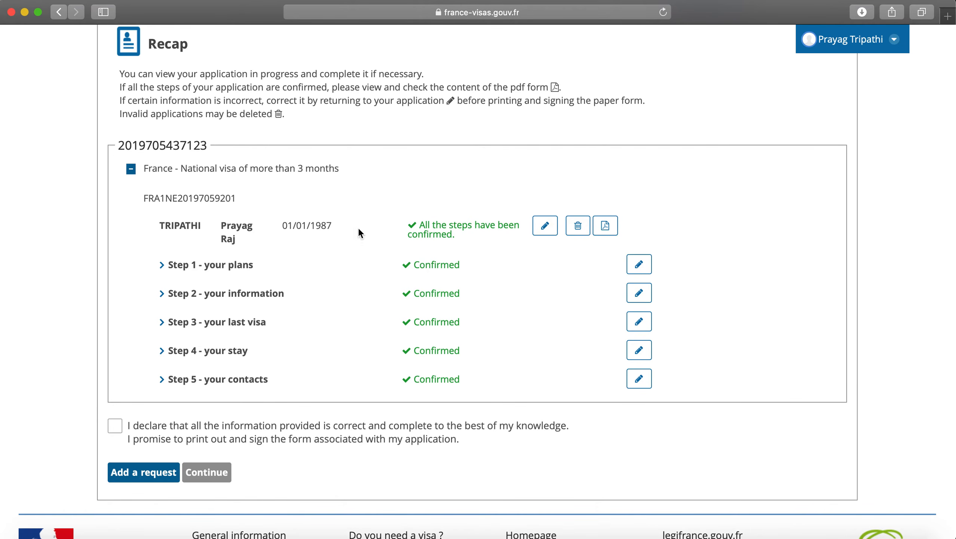
double_click(117, 432)
click(118, 434)
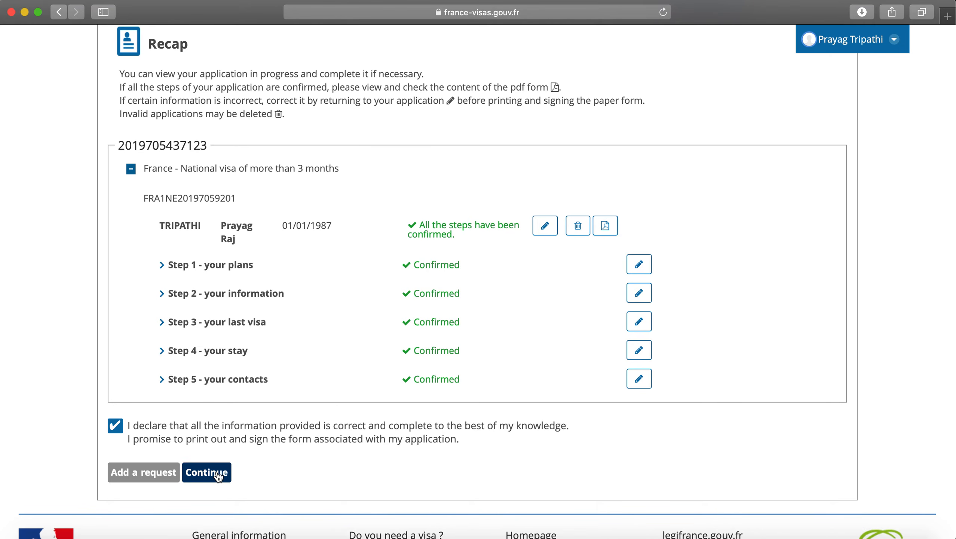
scroll(222, 406, down, 3)
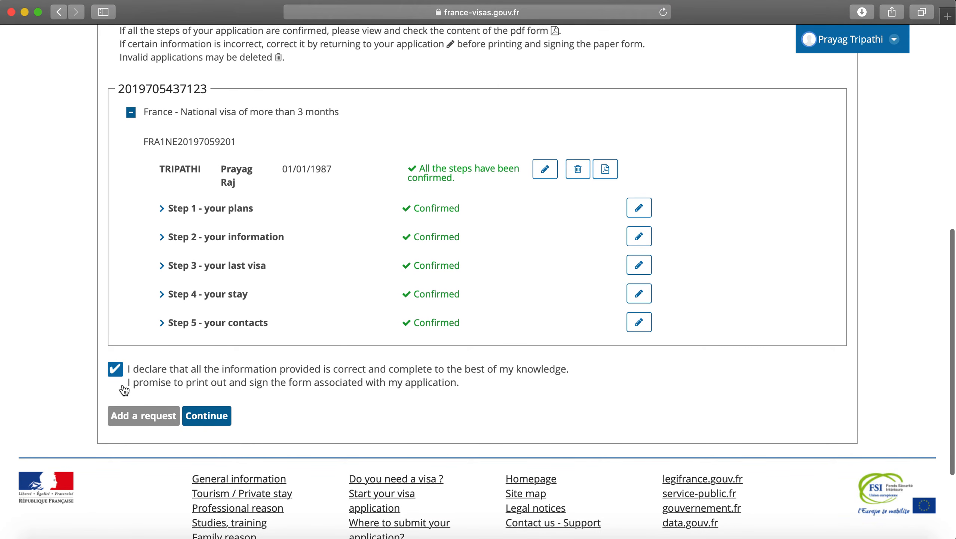
click(222, 421)
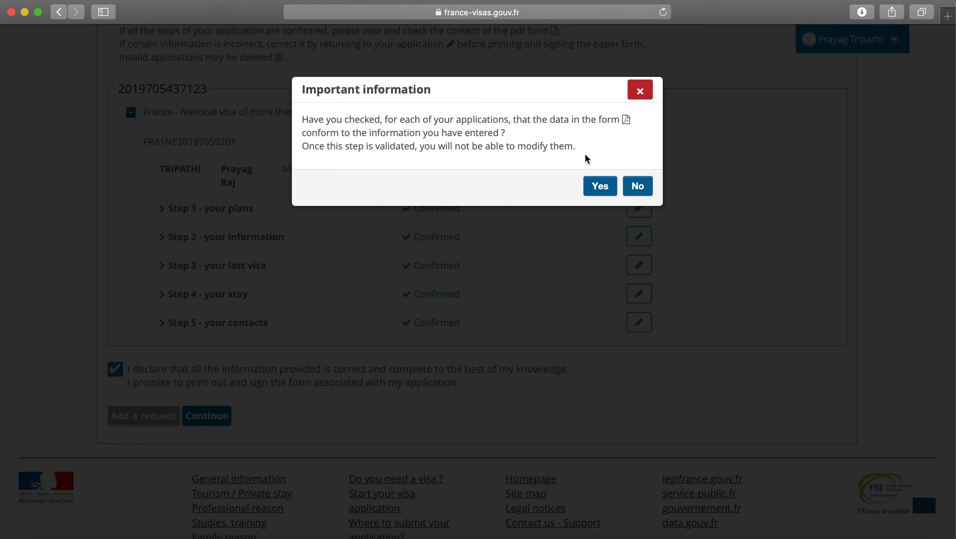
click(608, 185)
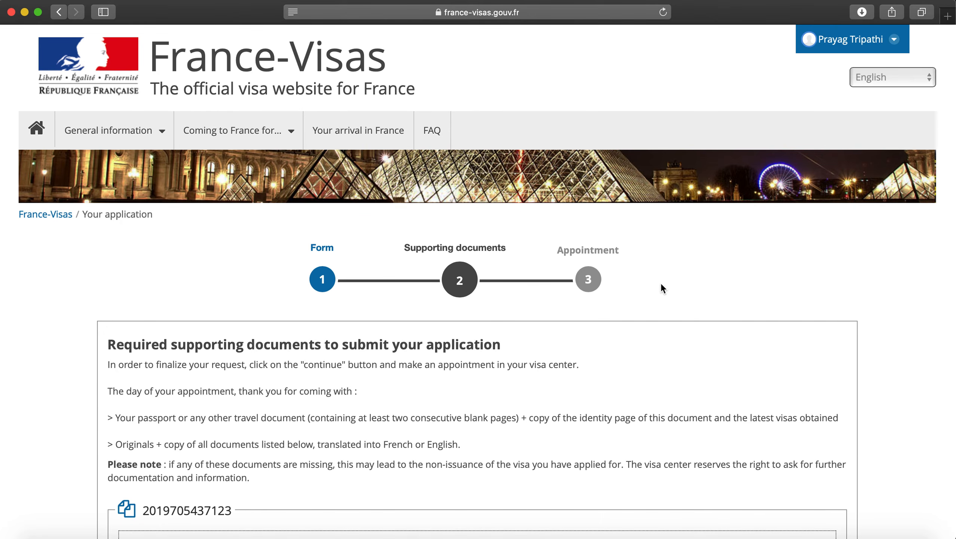
scroll(661, 284, down, 4)
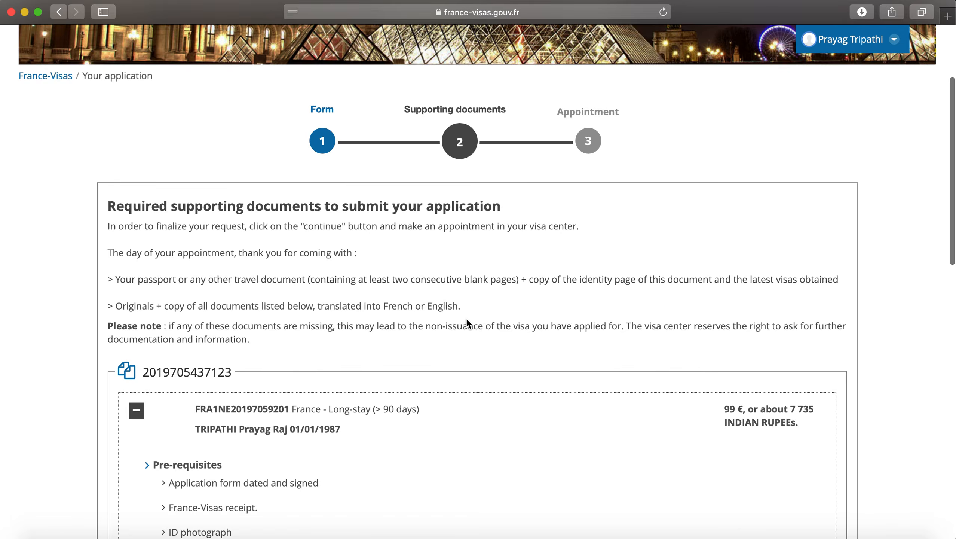
scroll(467, 322, down, 5)
scroll(468, 322, up, 3)
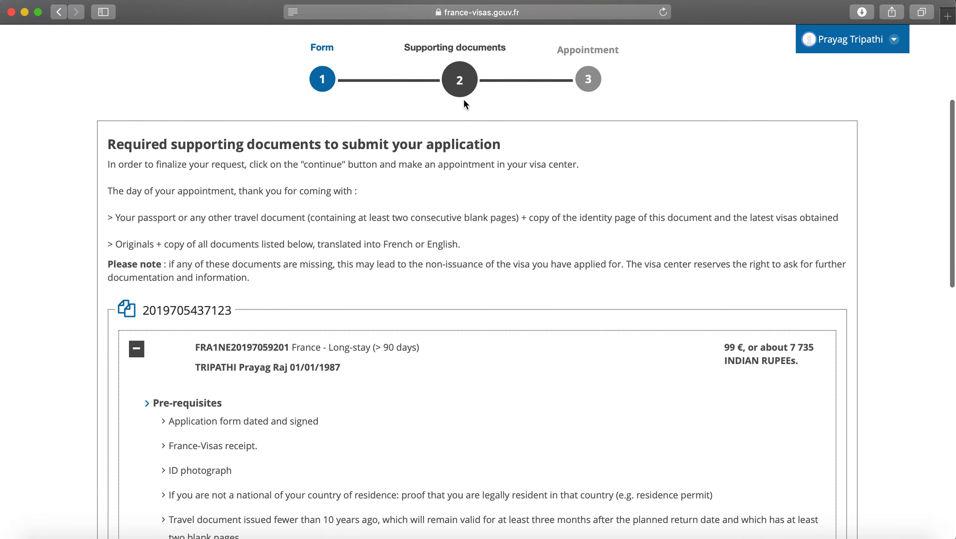
scroll(487, 243, down, 2)
scroll(487, 243, down, 1)
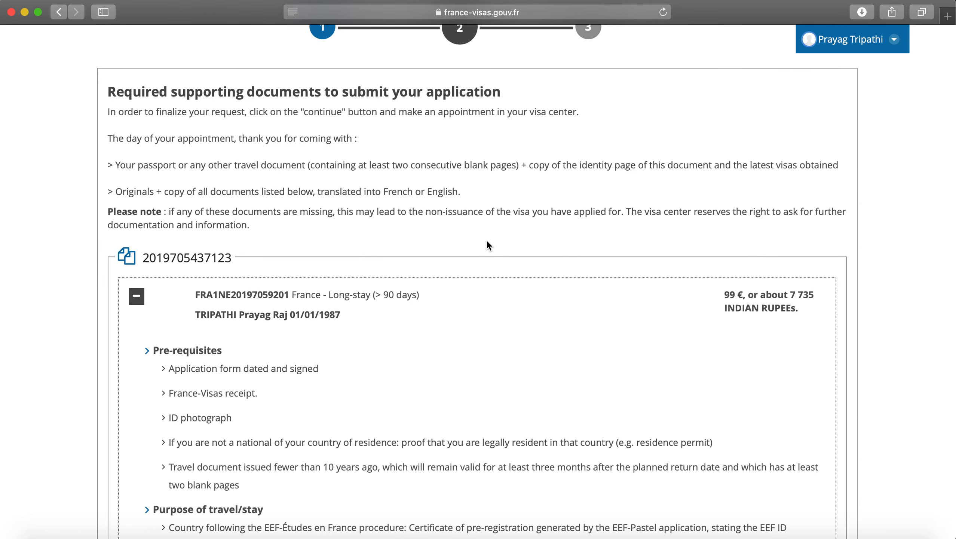
scroll(489, 245, down, 5)
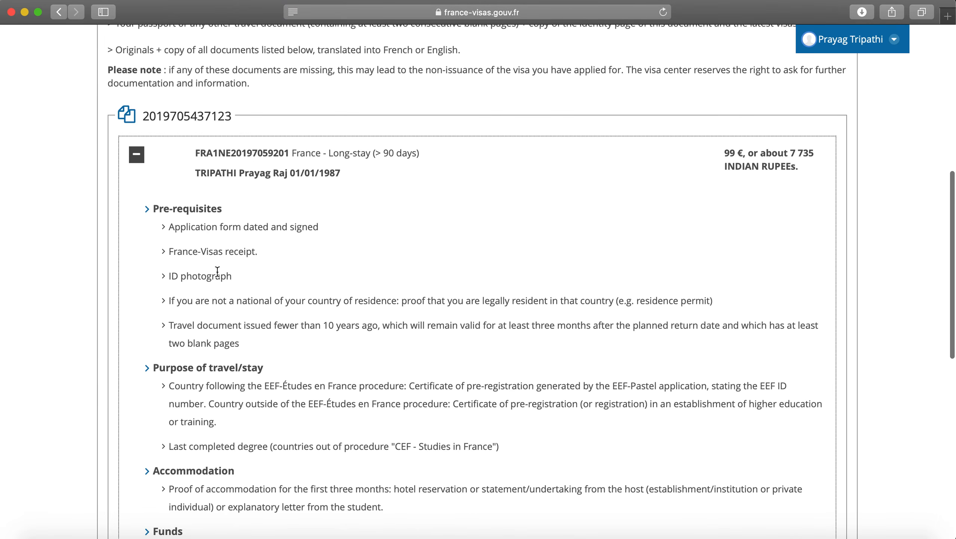
scroll(266, 331, down, 2)
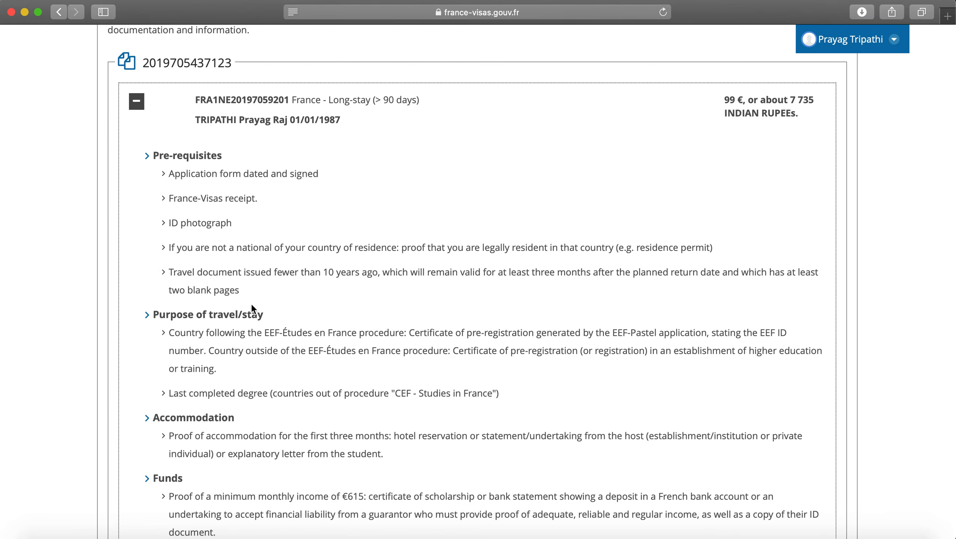
double_click(204, 173)
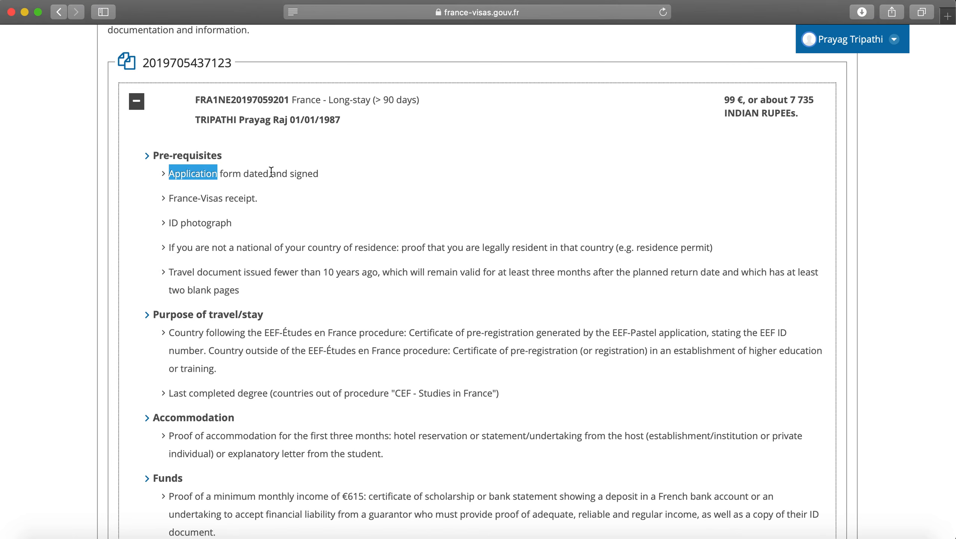
double_click(245, 200)
click(269, 205)
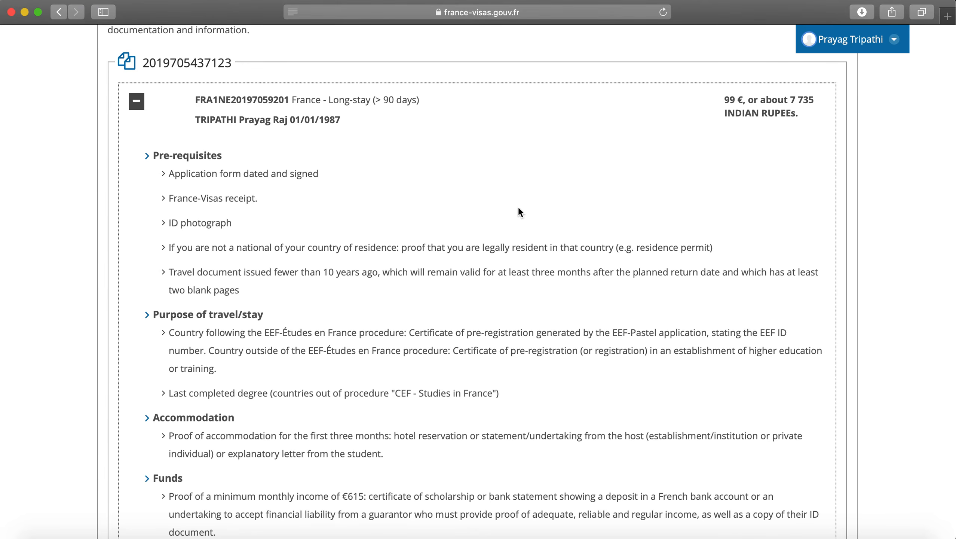
scroll(233, 228, down, 3)
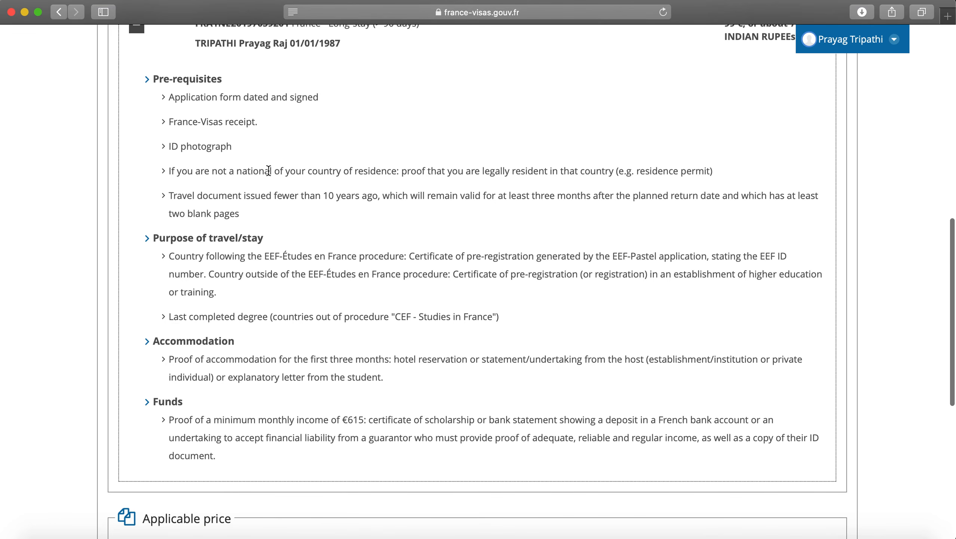
click(335, 175)
double_click(335, 175)
click(260, 204)
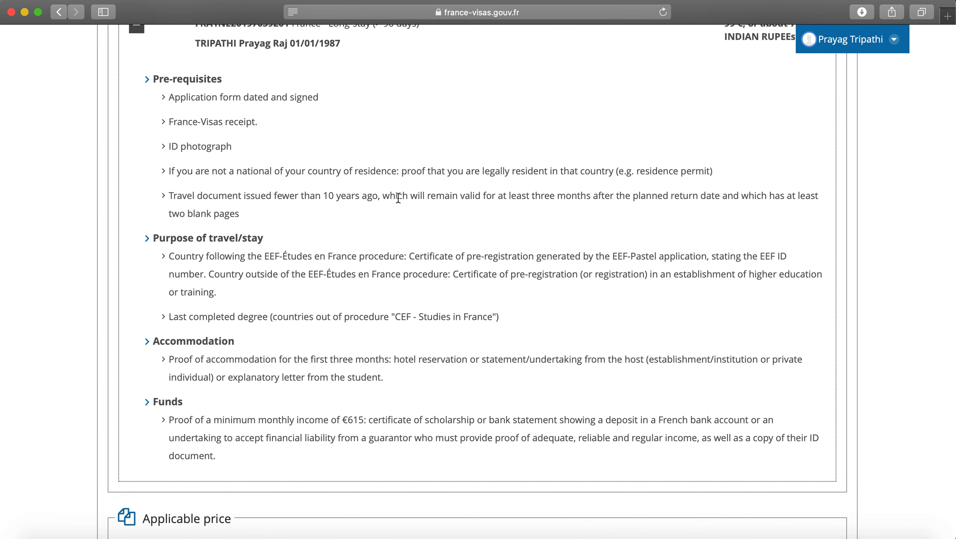
scroll(392, 215, down, 3)
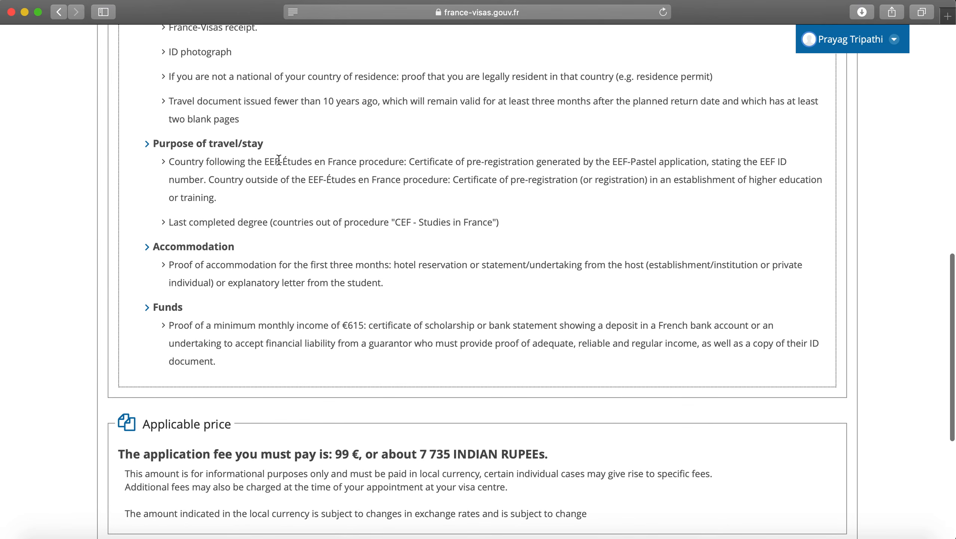
drag(178, 167, 408, 163)
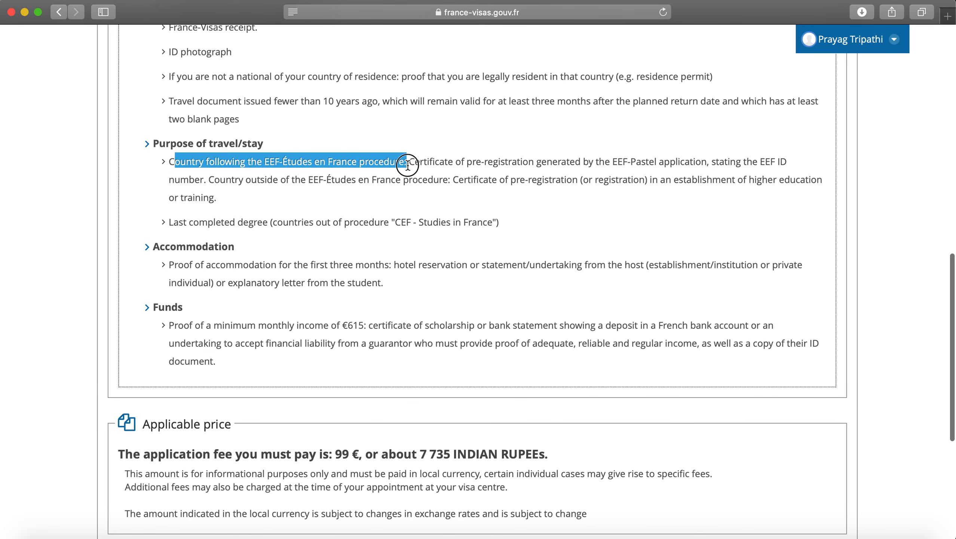
click(409, 176)
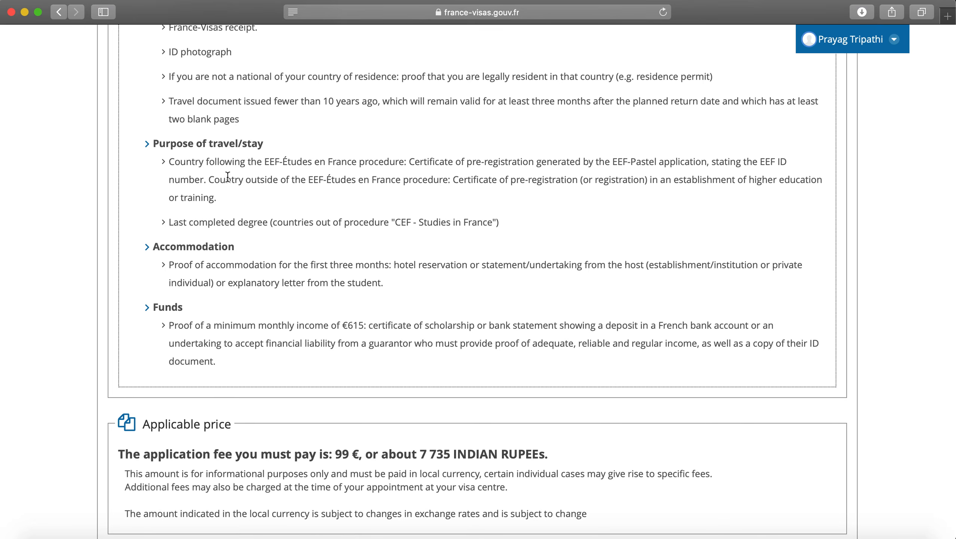
scroll(228, 193, down, 3)
click(174, 210)
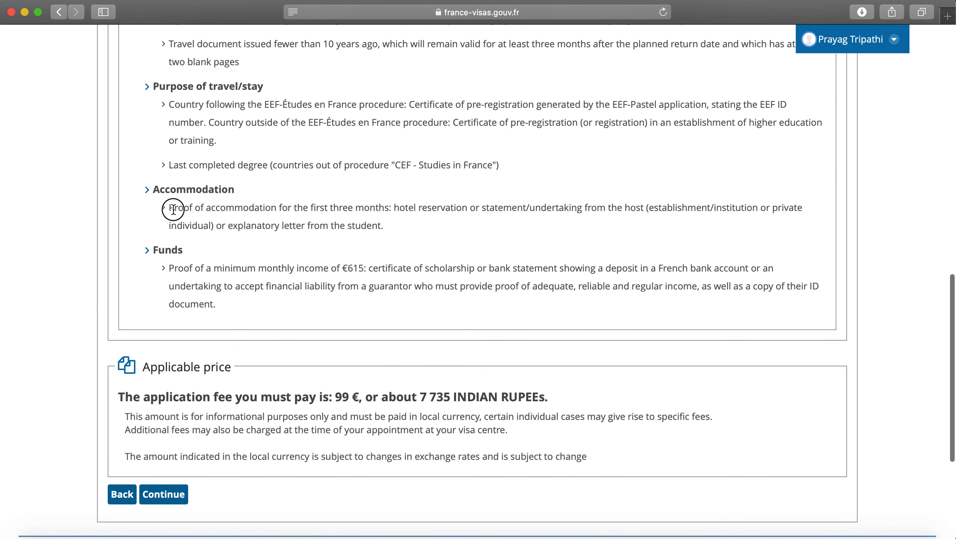
drag(173, 210, 395, 244)
click(394, 228)
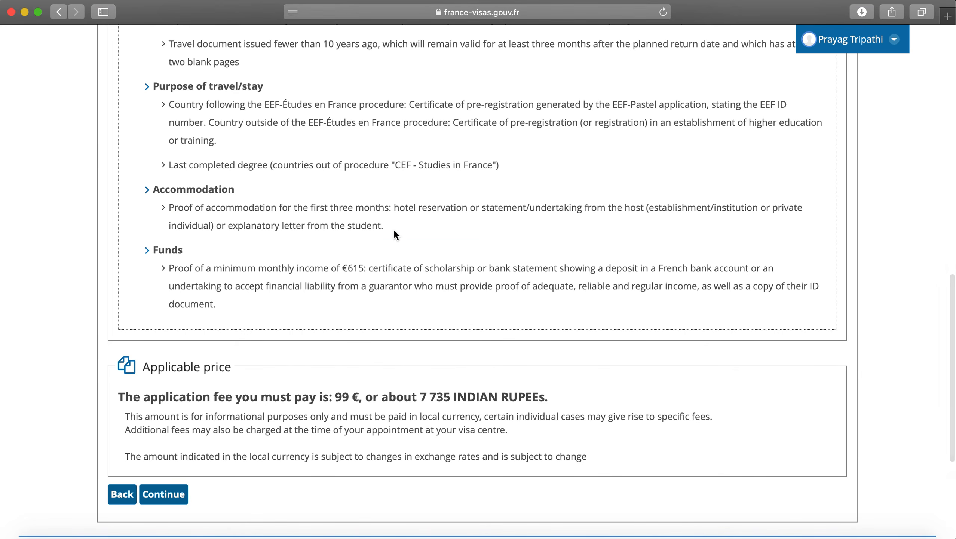
scroll(394, 228, down, 2)
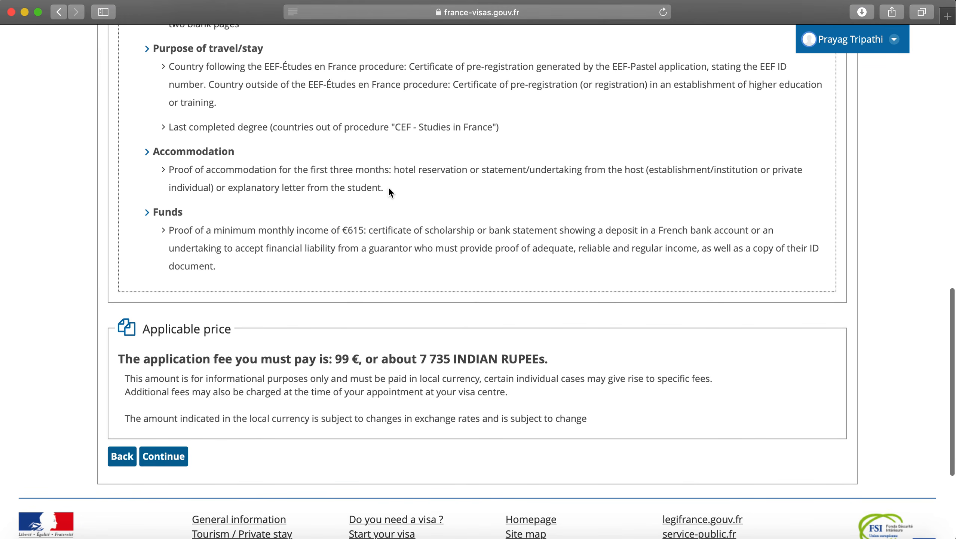
scroll(389, 189, down, 2)
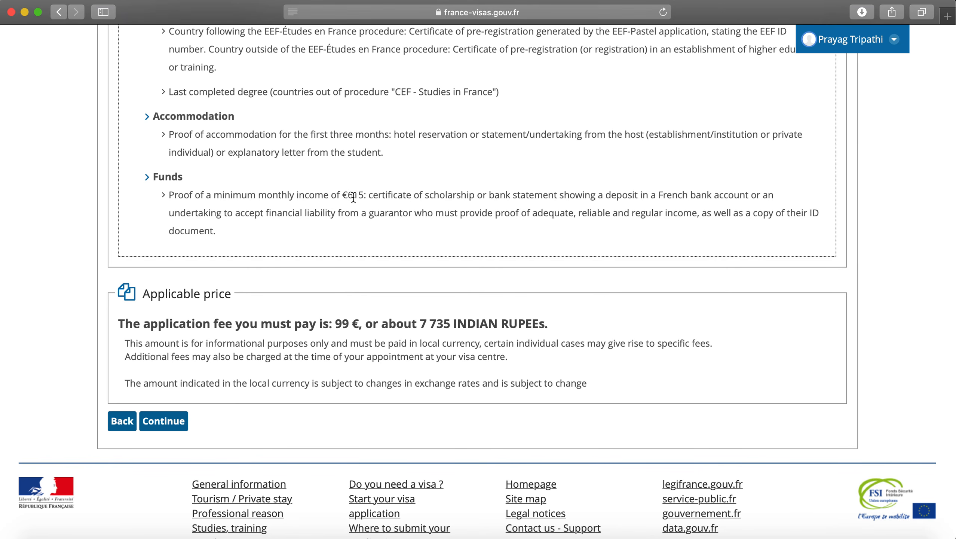
Step: Review the required documents and 99 € price, then continue to the appointment step
scroll(354, 197, up, 15)
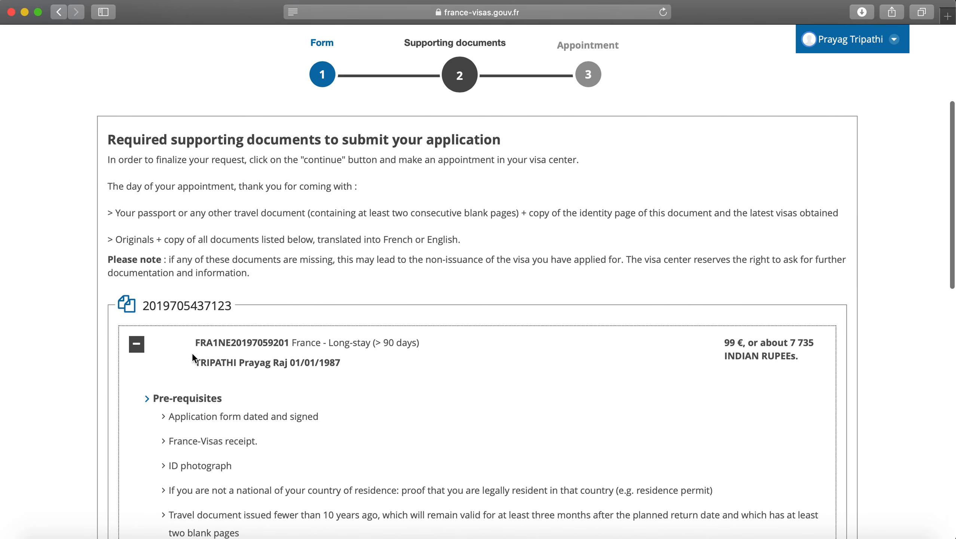
scroll(192, 357, down, 3)
scroll(193, 347, down, 3)
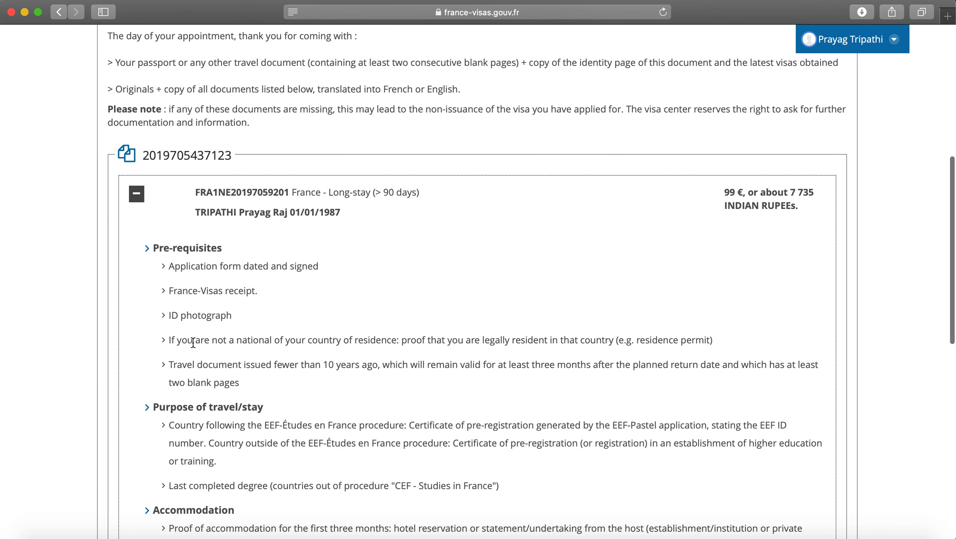
scroll(193, 343, down, 5)
scroll(202, 506, down, 1)
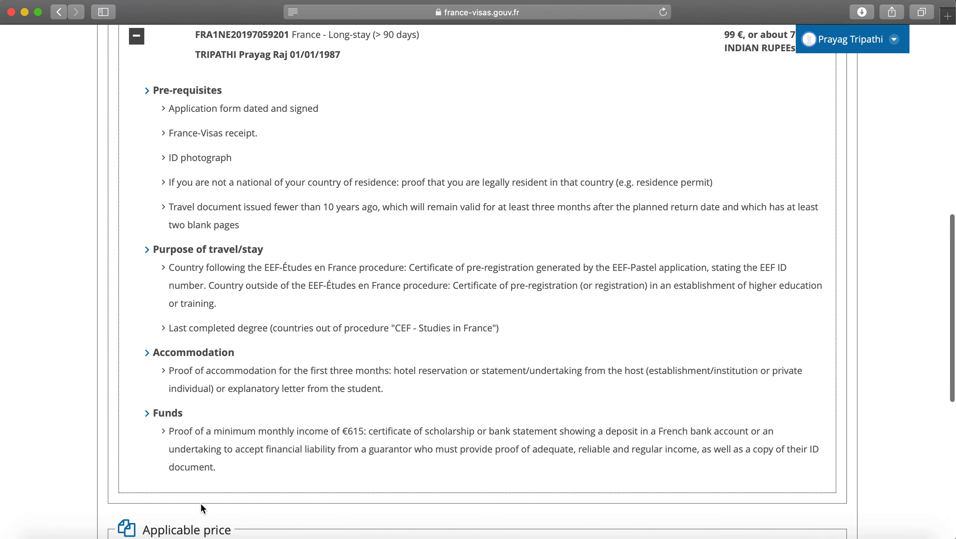
scroll(201, 502, up, 12)
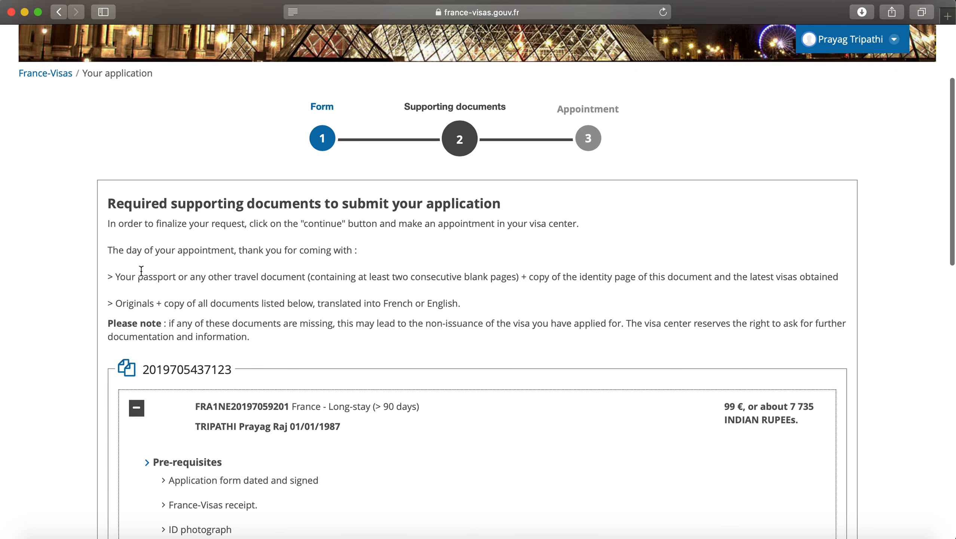
double_click(141, 271)
click(264, 312)
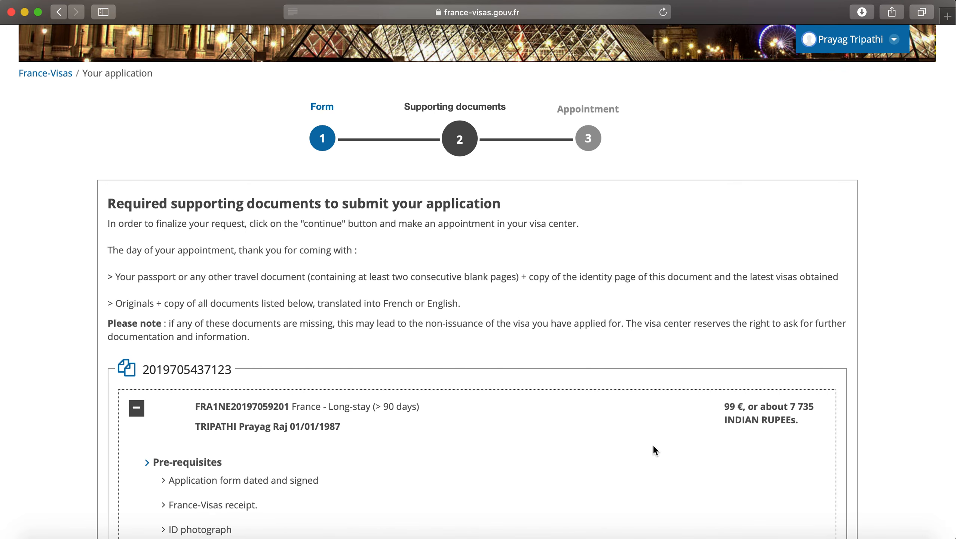
scroll(655, 446, down, 5)
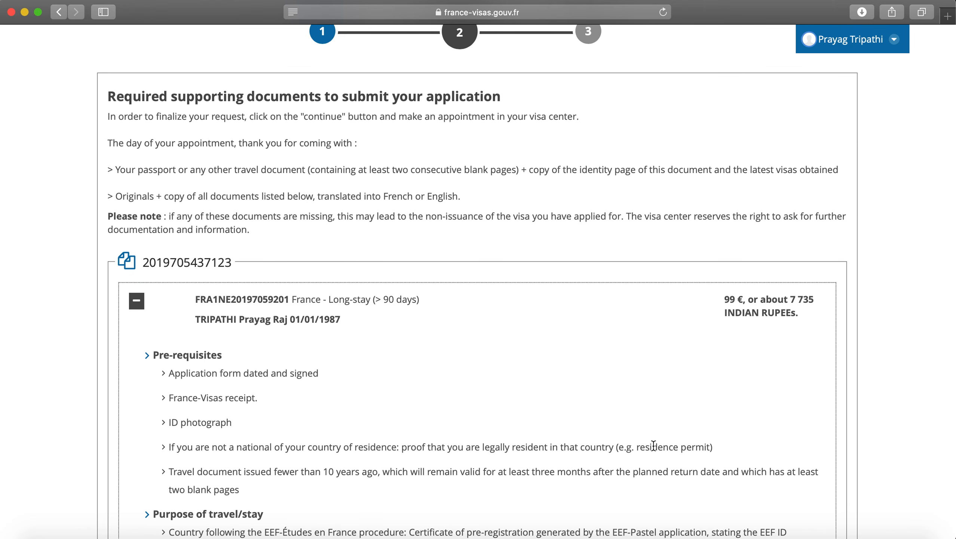
scroll(654, 446, down, 4)
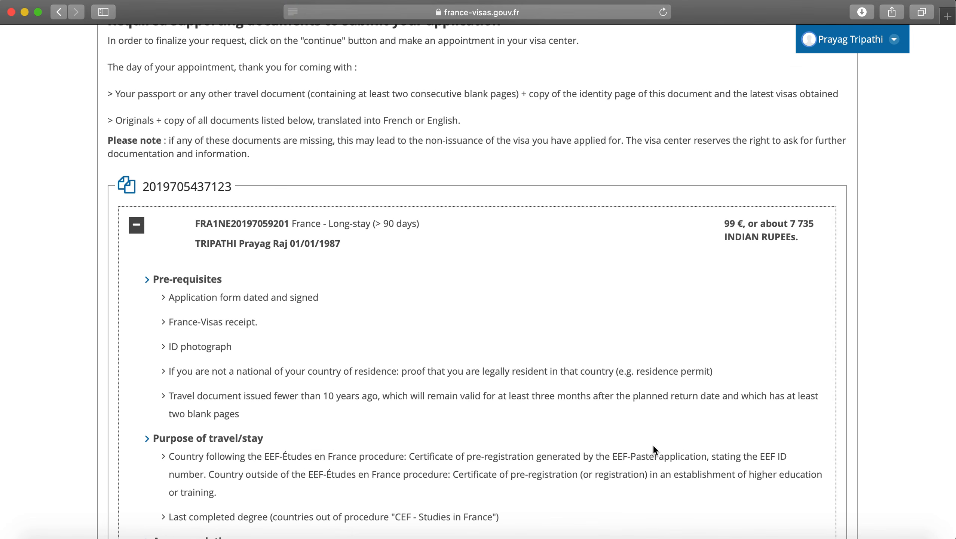
scroll(655, 450, down, 10)
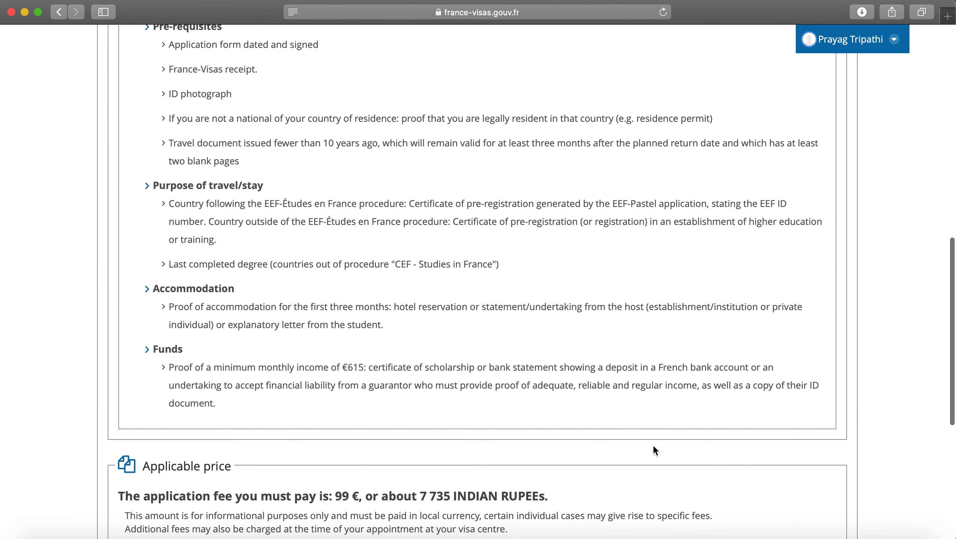
scroll(654, 447, down, 4)
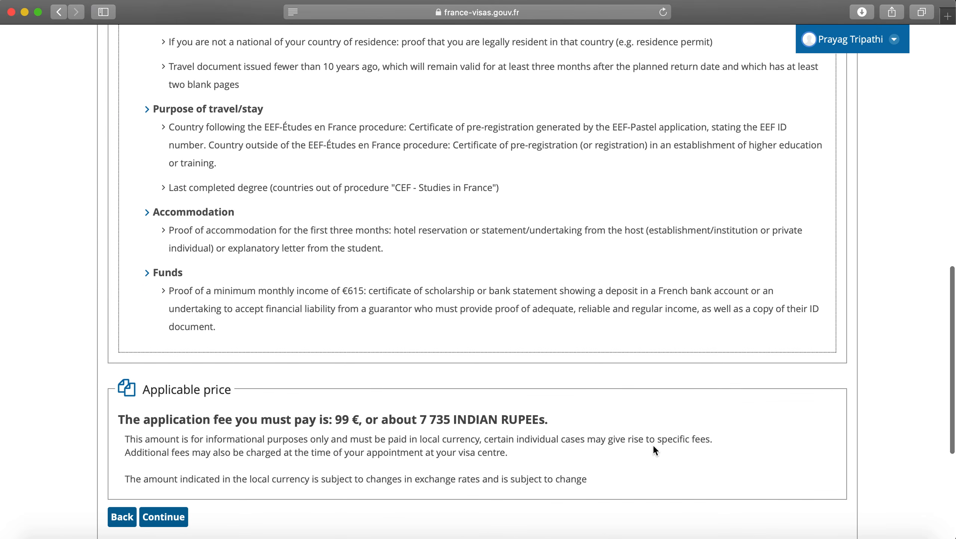
scroll(655, 450, down, 2)
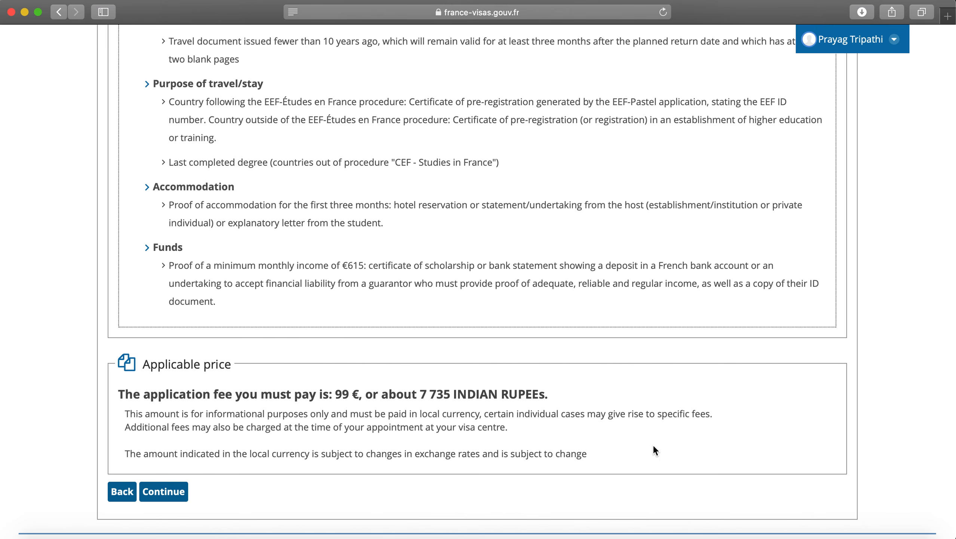
scroll(653, 445, down, 3)
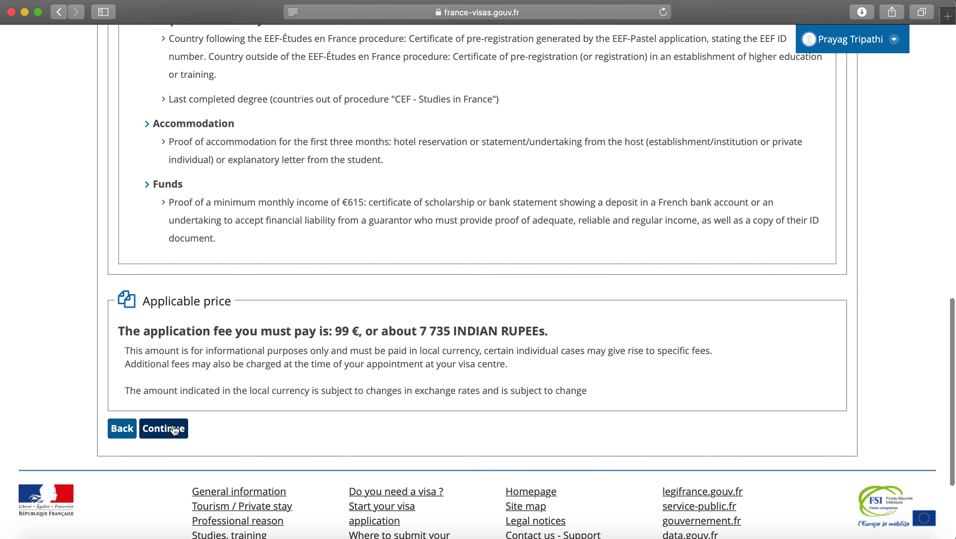
click(175, 429)
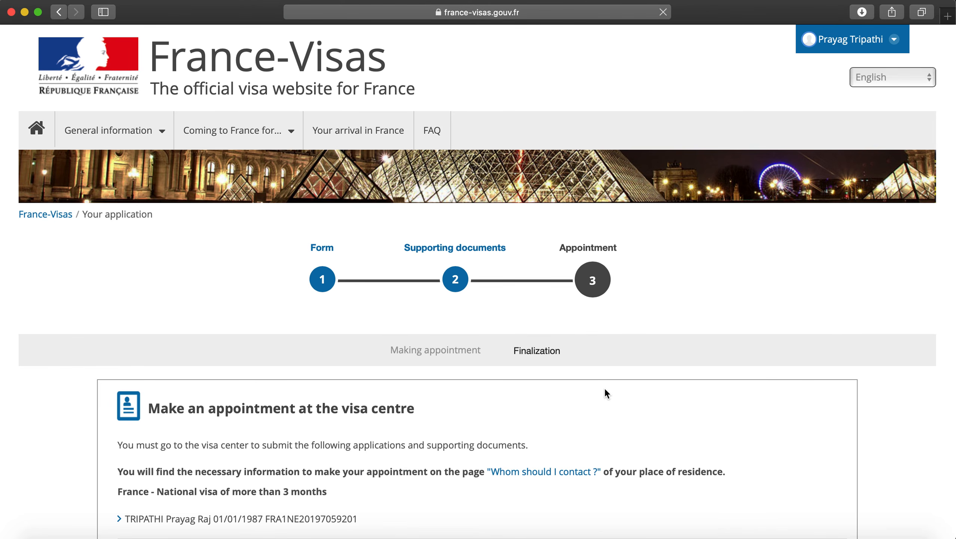
Step: Scroll to the 'Make an appointment at the visa centre' section, leaving the certification box unticked
scroll(604, 388, down, 3)
scroll(606, 392, down, 4)
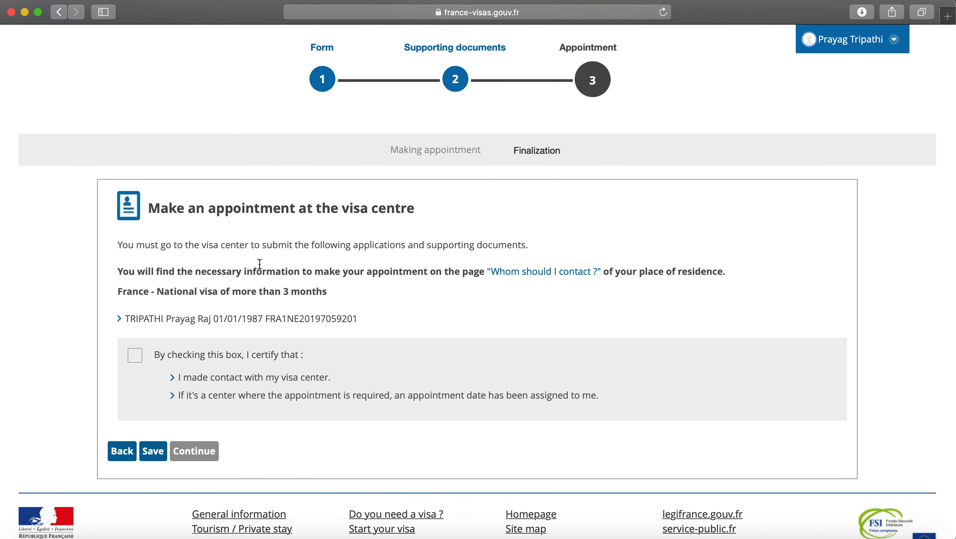
click(152, 207)
drag(152, 207, 414, 217)
click(414, 217)
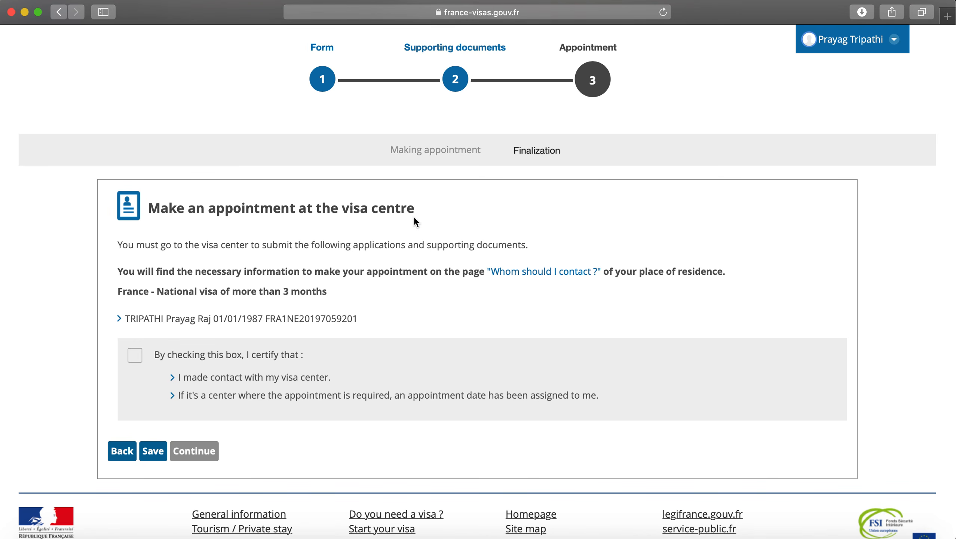